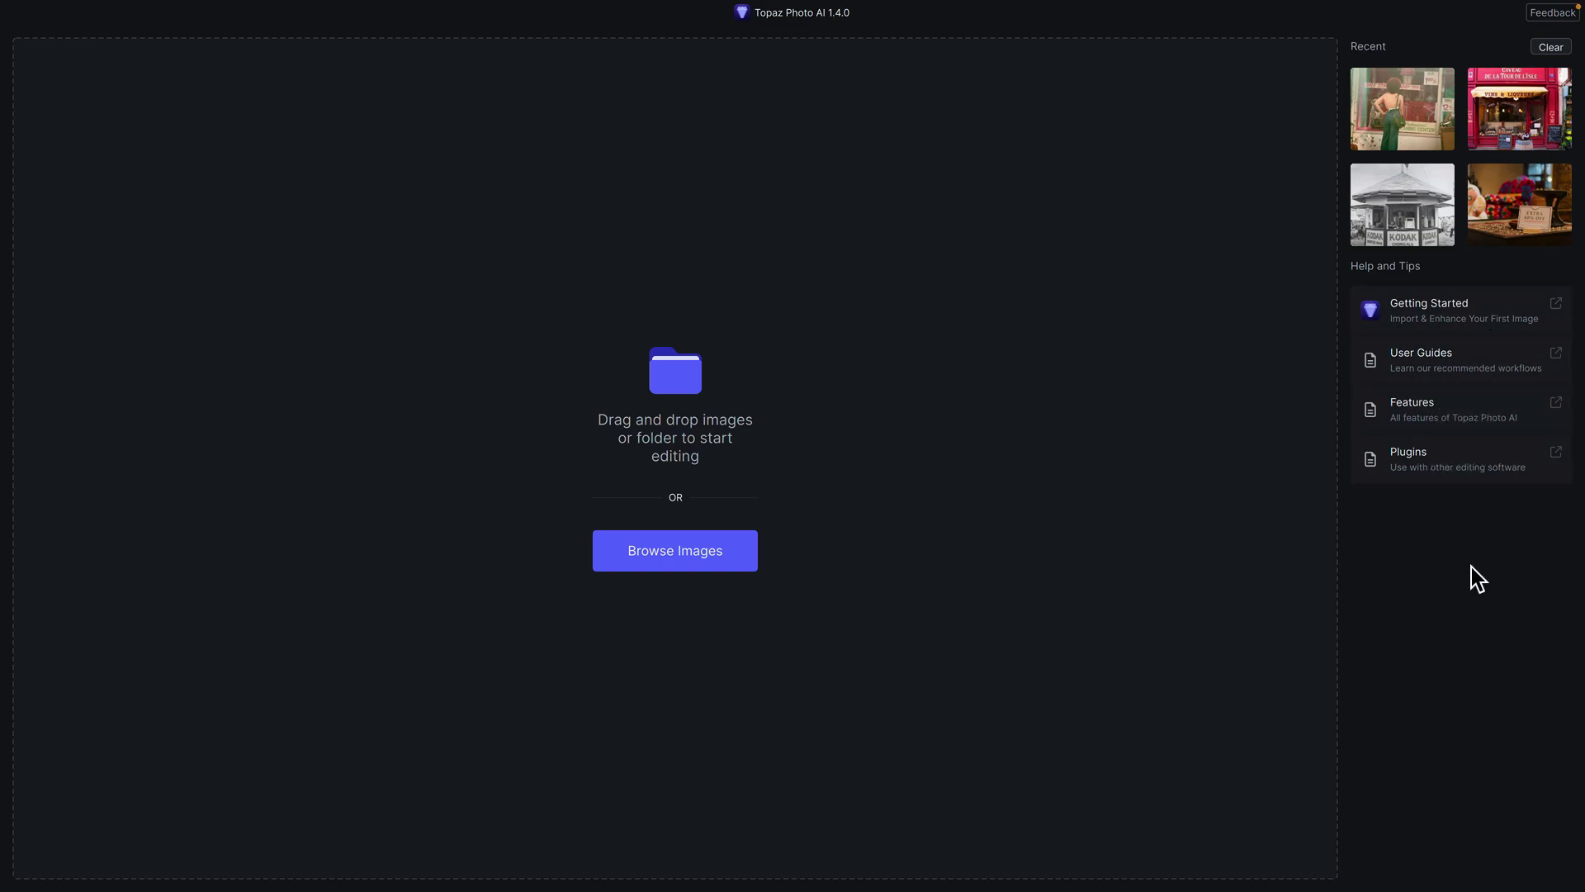
- Open Preferences and keep the AI processor set to Auto
{"action": "mouse_move", "coordinate": [195, 7]}
{"action": "left_click", "coordinate": [88, 8]}
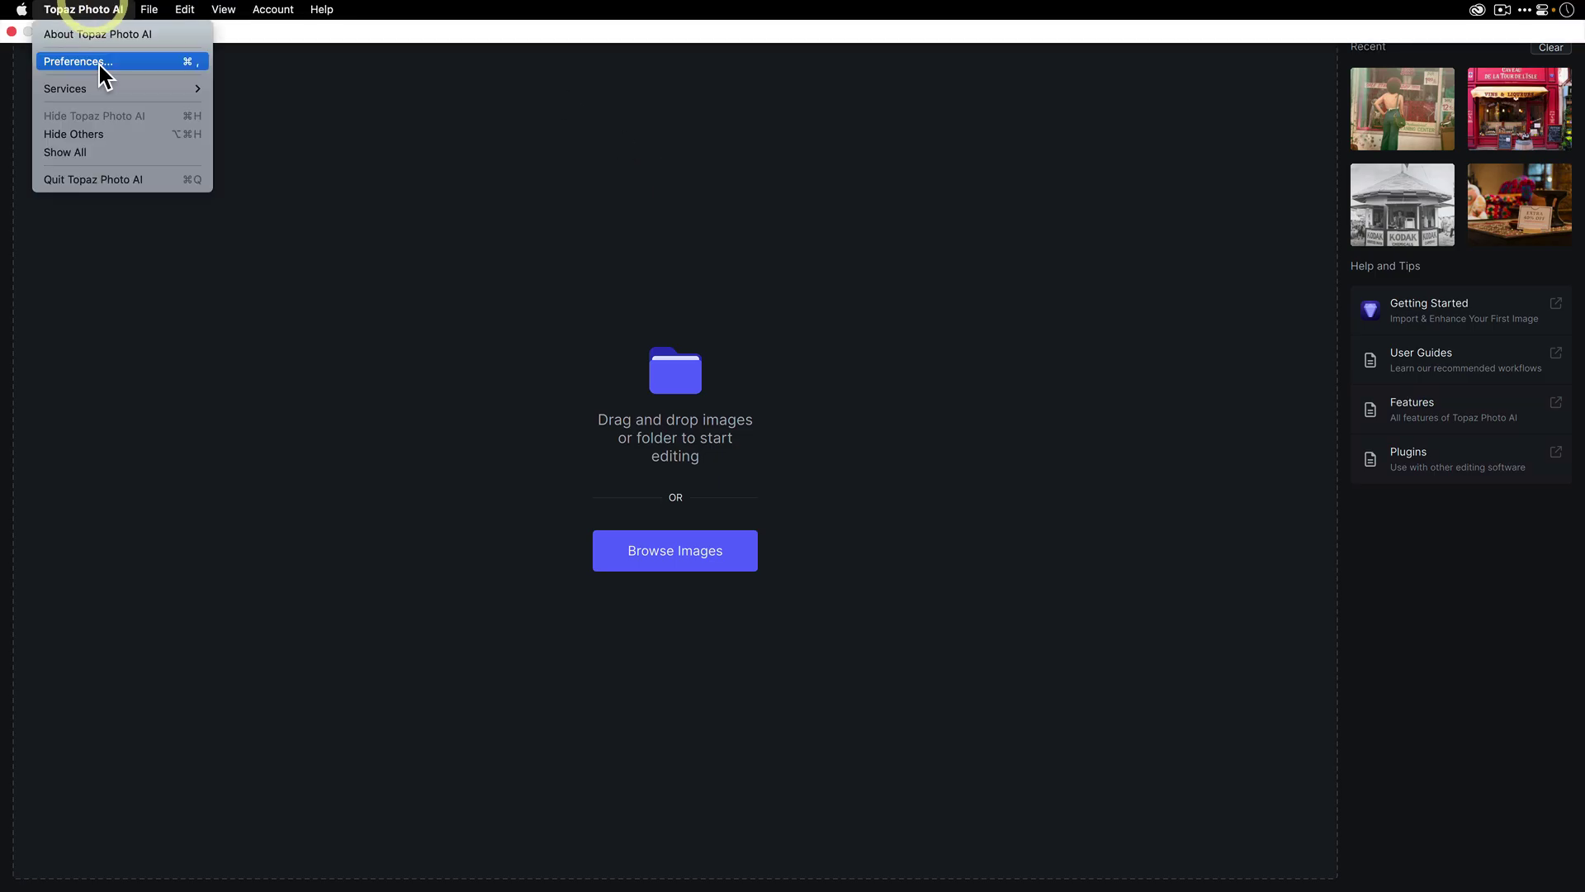
{"action": "left_click", "coordinate": [99, 64]}
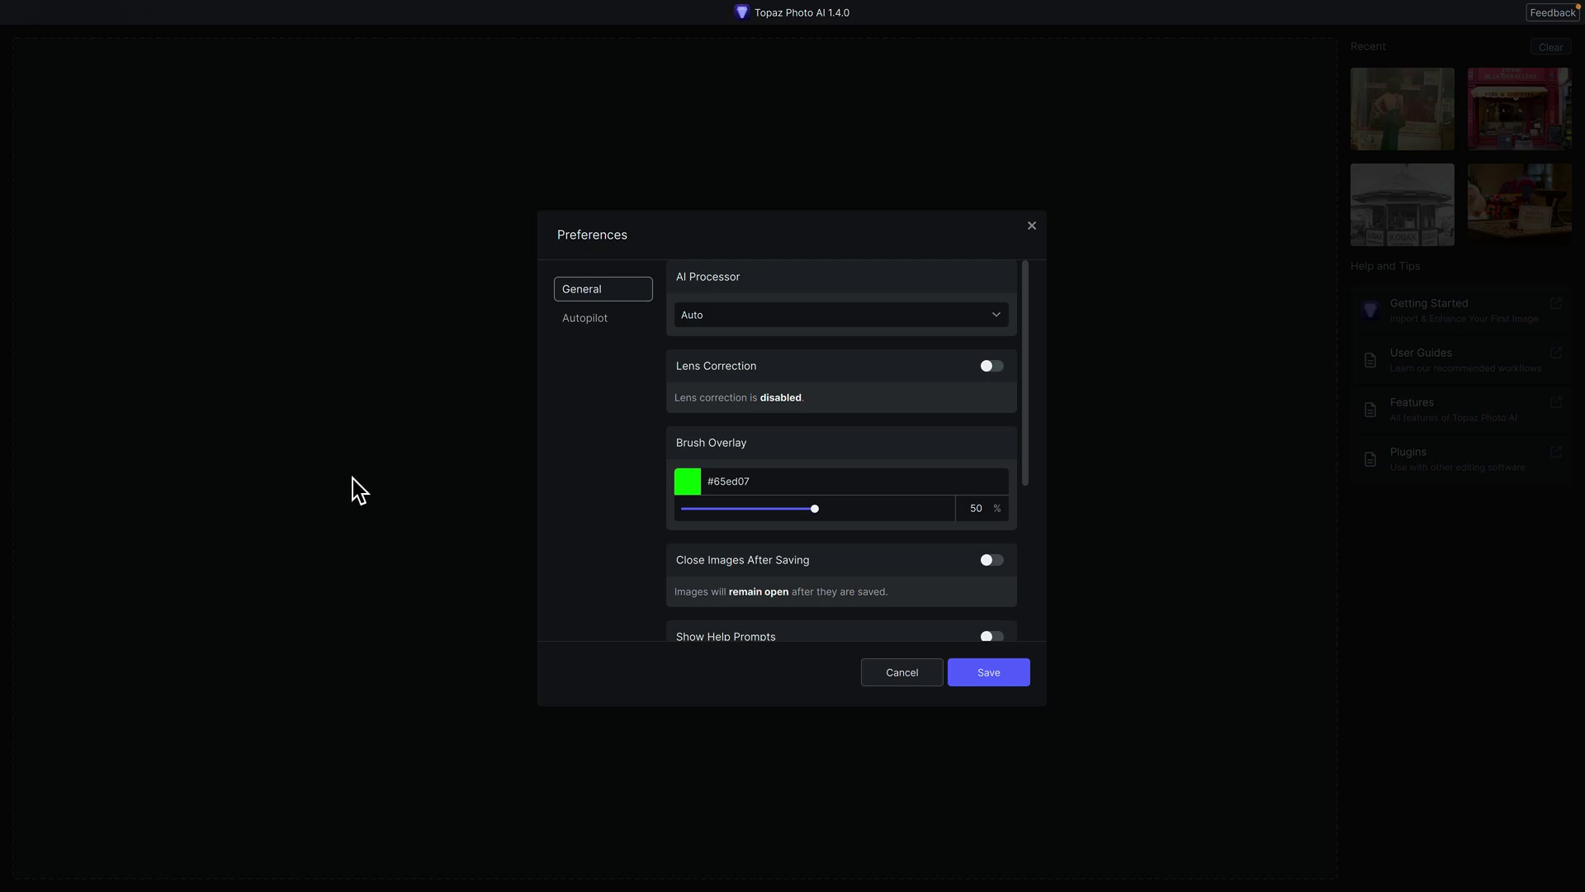
{"action": "left_click", "coordinate": [777, 312]}
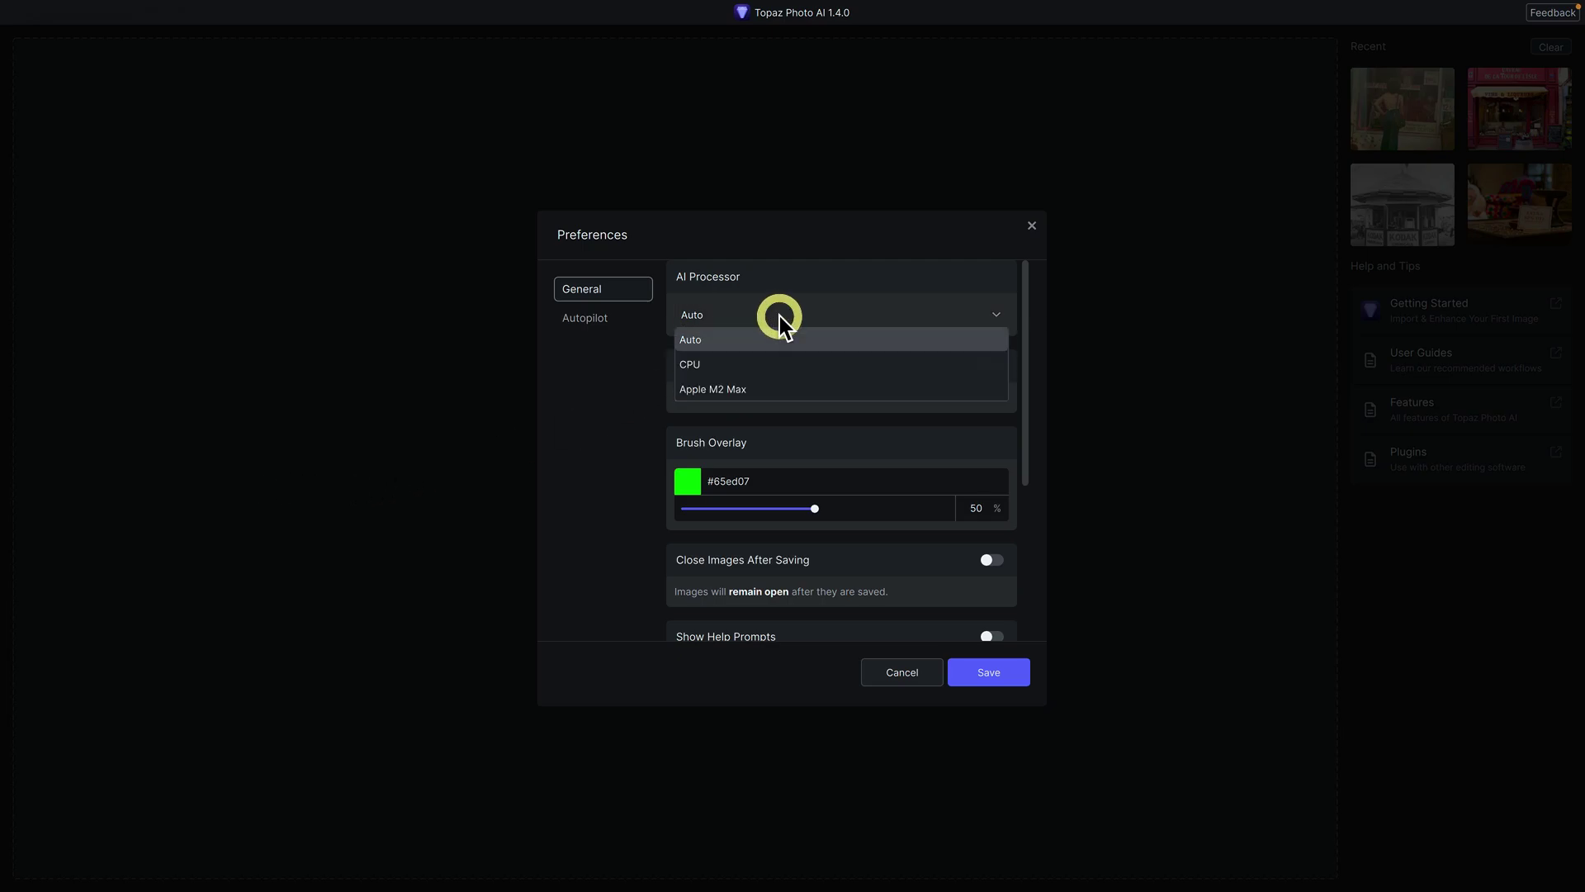
{"action": "left_click", "coordinate": [784, 294]}
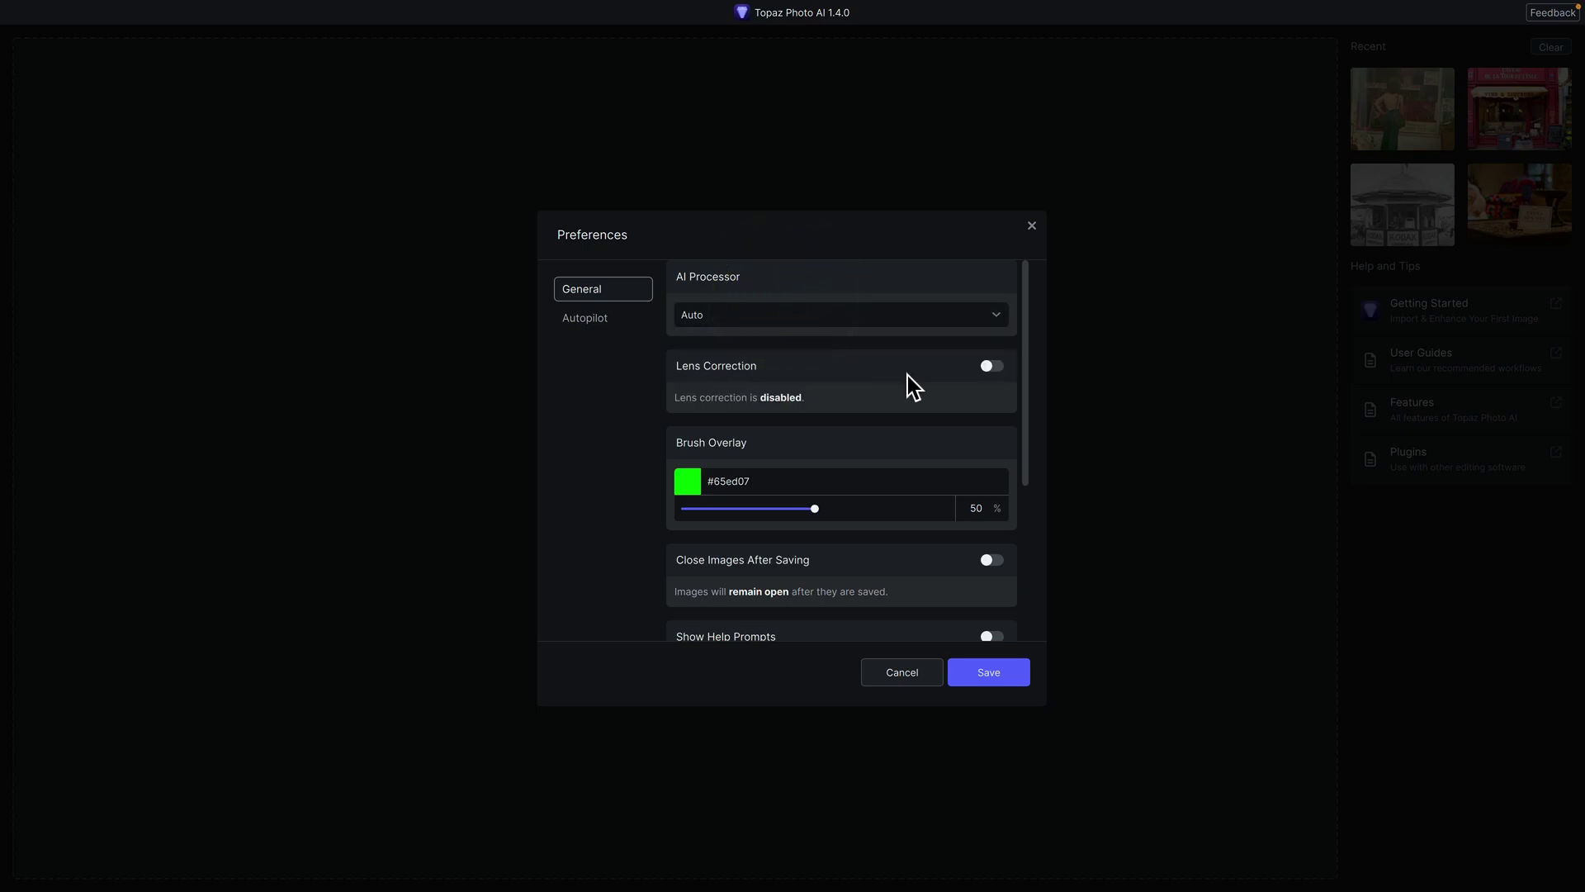
- Review the General settings, then show the Autopilot defaults section
{"action": "scroll", "coordinate": [908, 376], "scroll_direction": "down", "scroll_amount": 2}
{"action": "scroll", "coordinate": [908, 375], "scroll_direction": "down", "scroll_amount": 1}
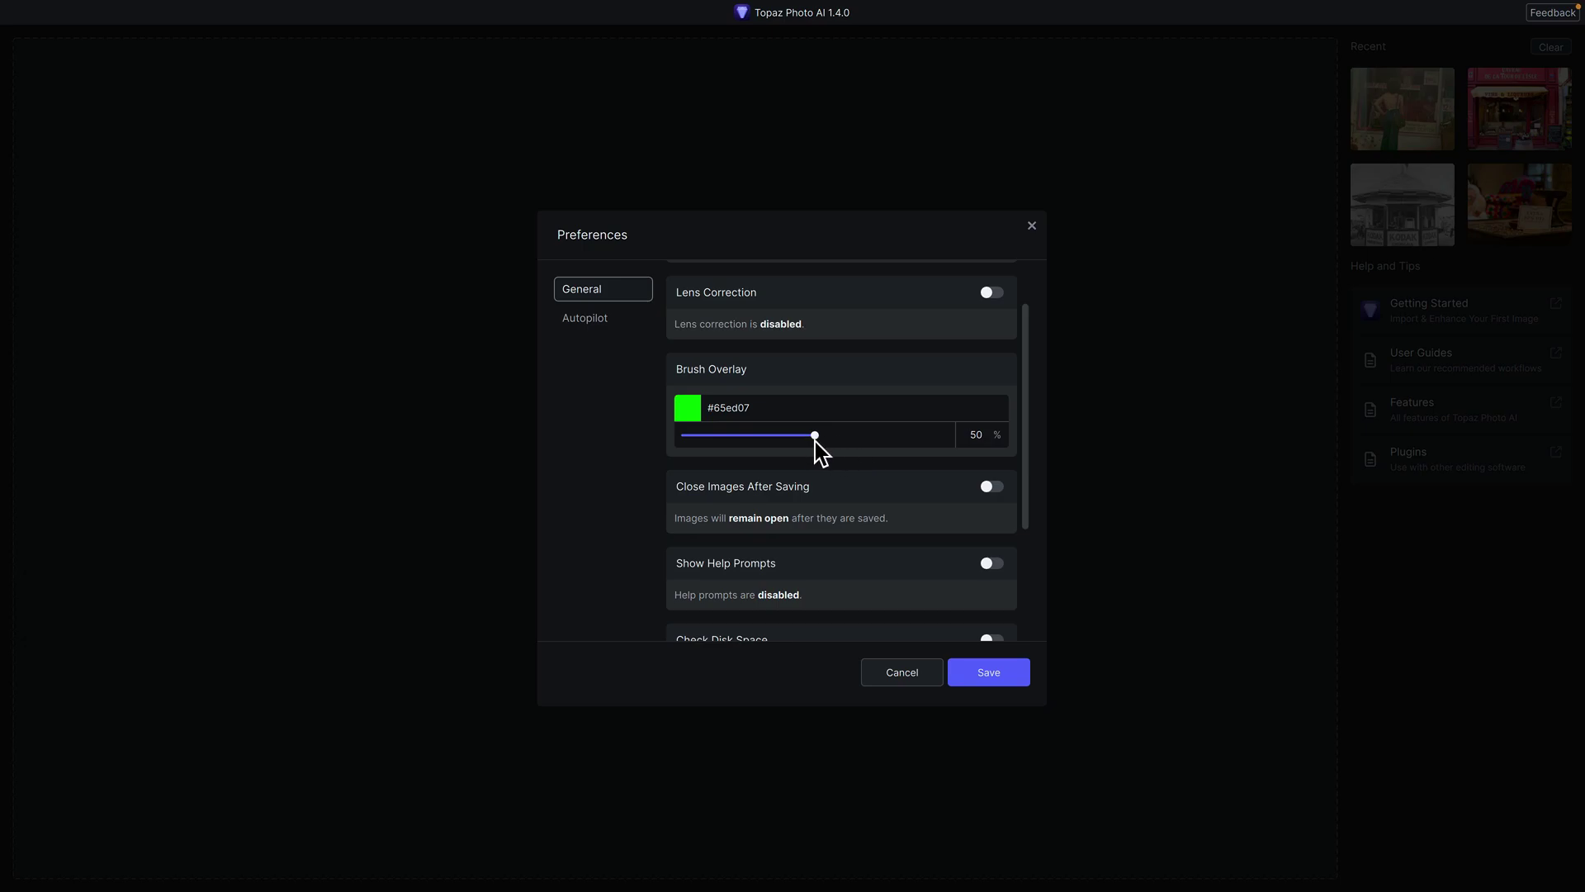
{"action": "scroll", "coordinate": [785, 444], "scroll_direction": "down", "scroll_amount": 1}
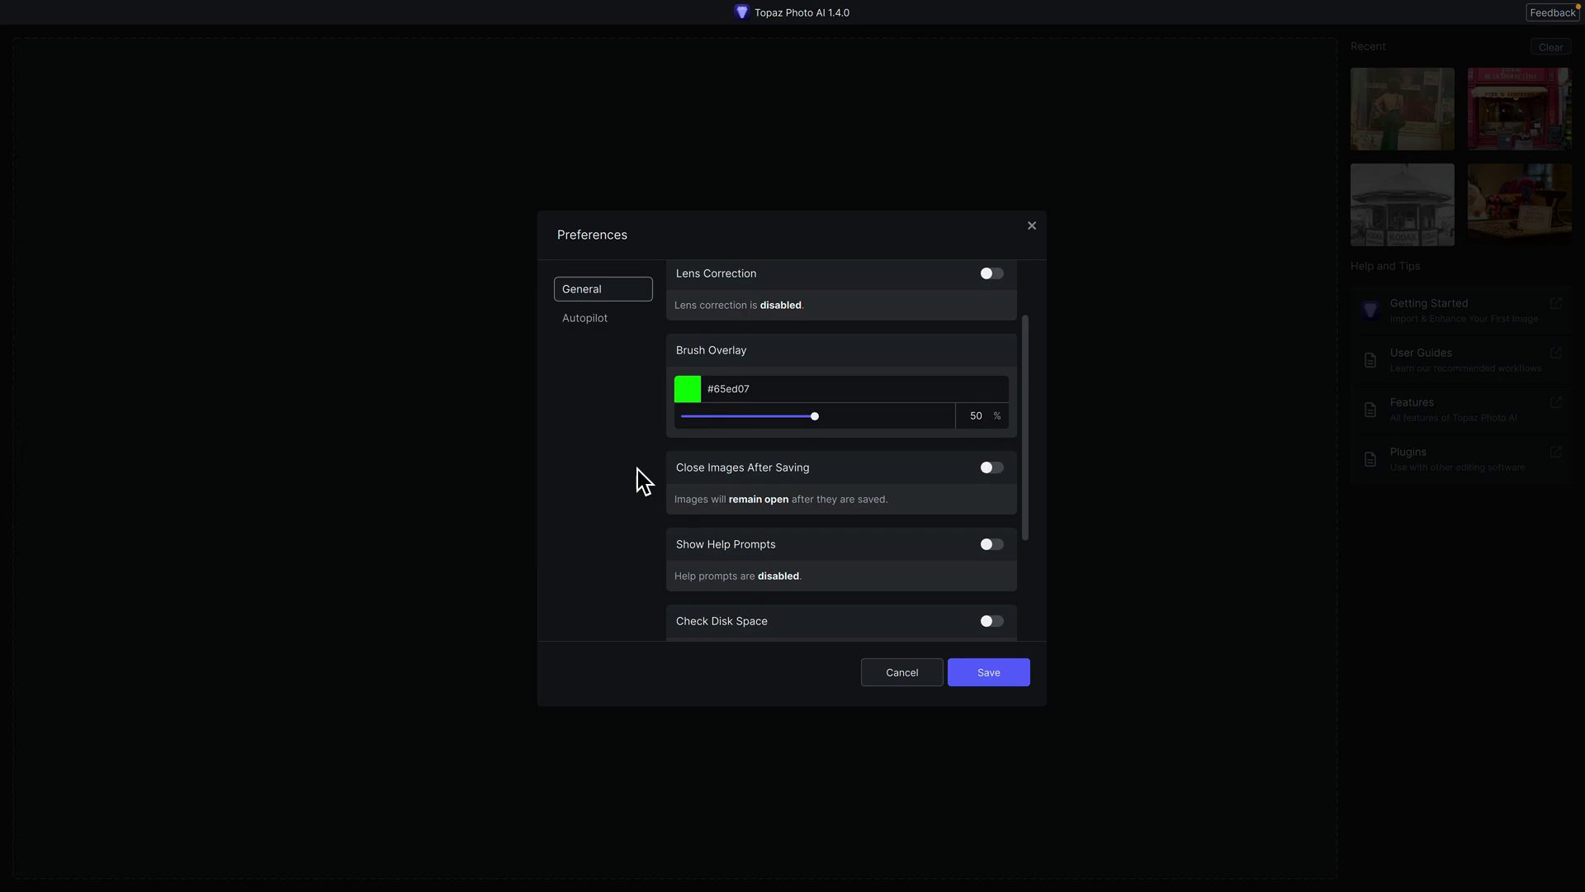
{"action": "scroll", "coordinate": [750, 487], "scroll_direction": "down", "scroll_amount": 4}
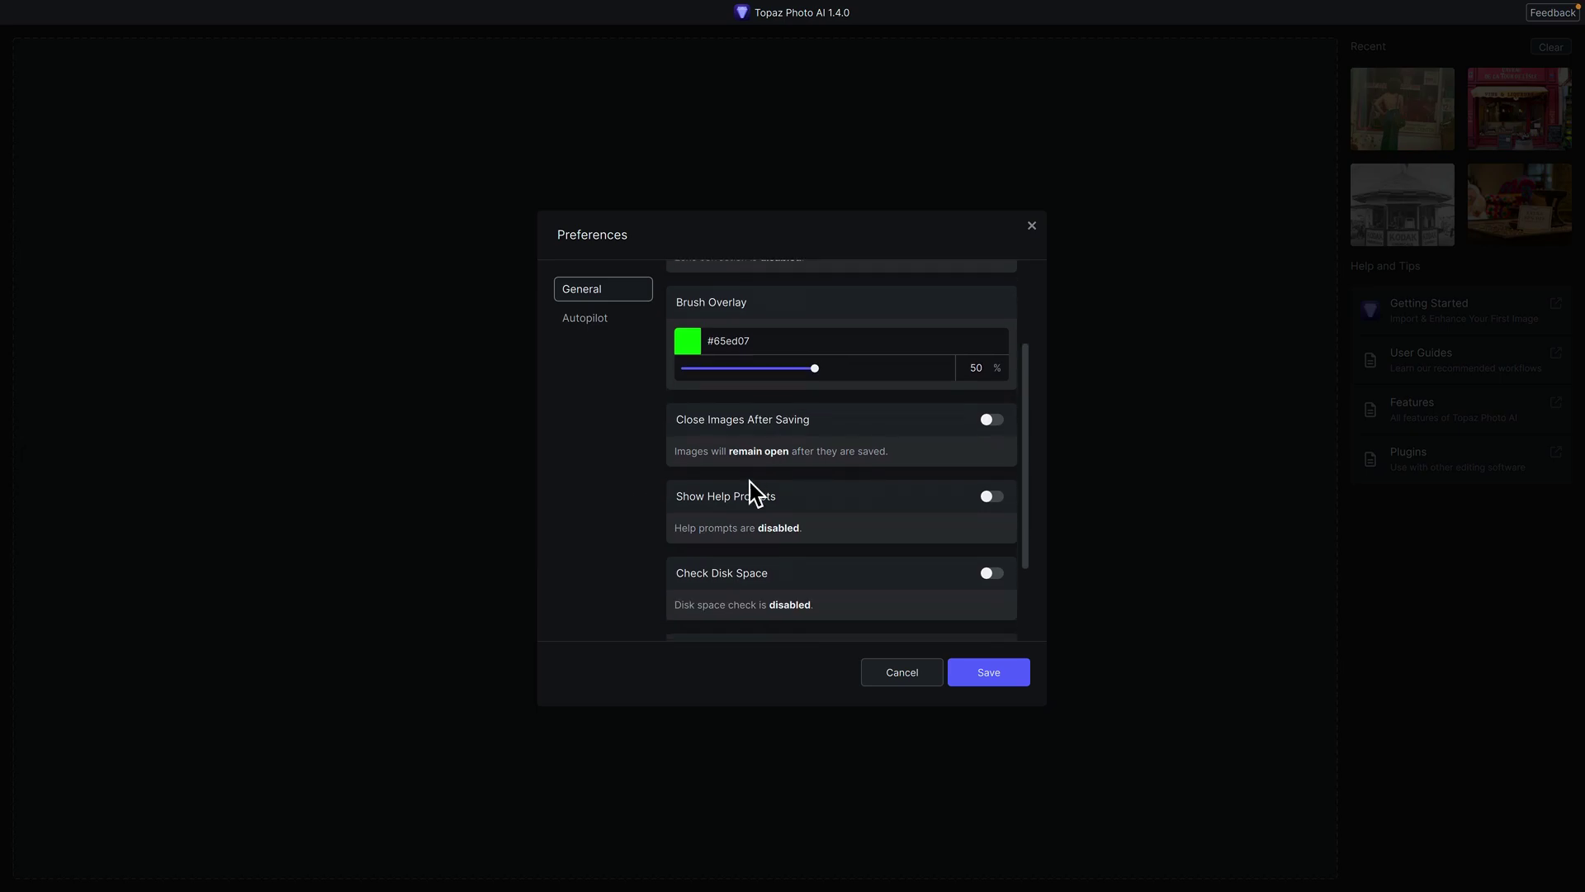
{"action": "scroll", "coordinate": [860, 382], "scroll_direction": "down", "scroll_amount": 3}
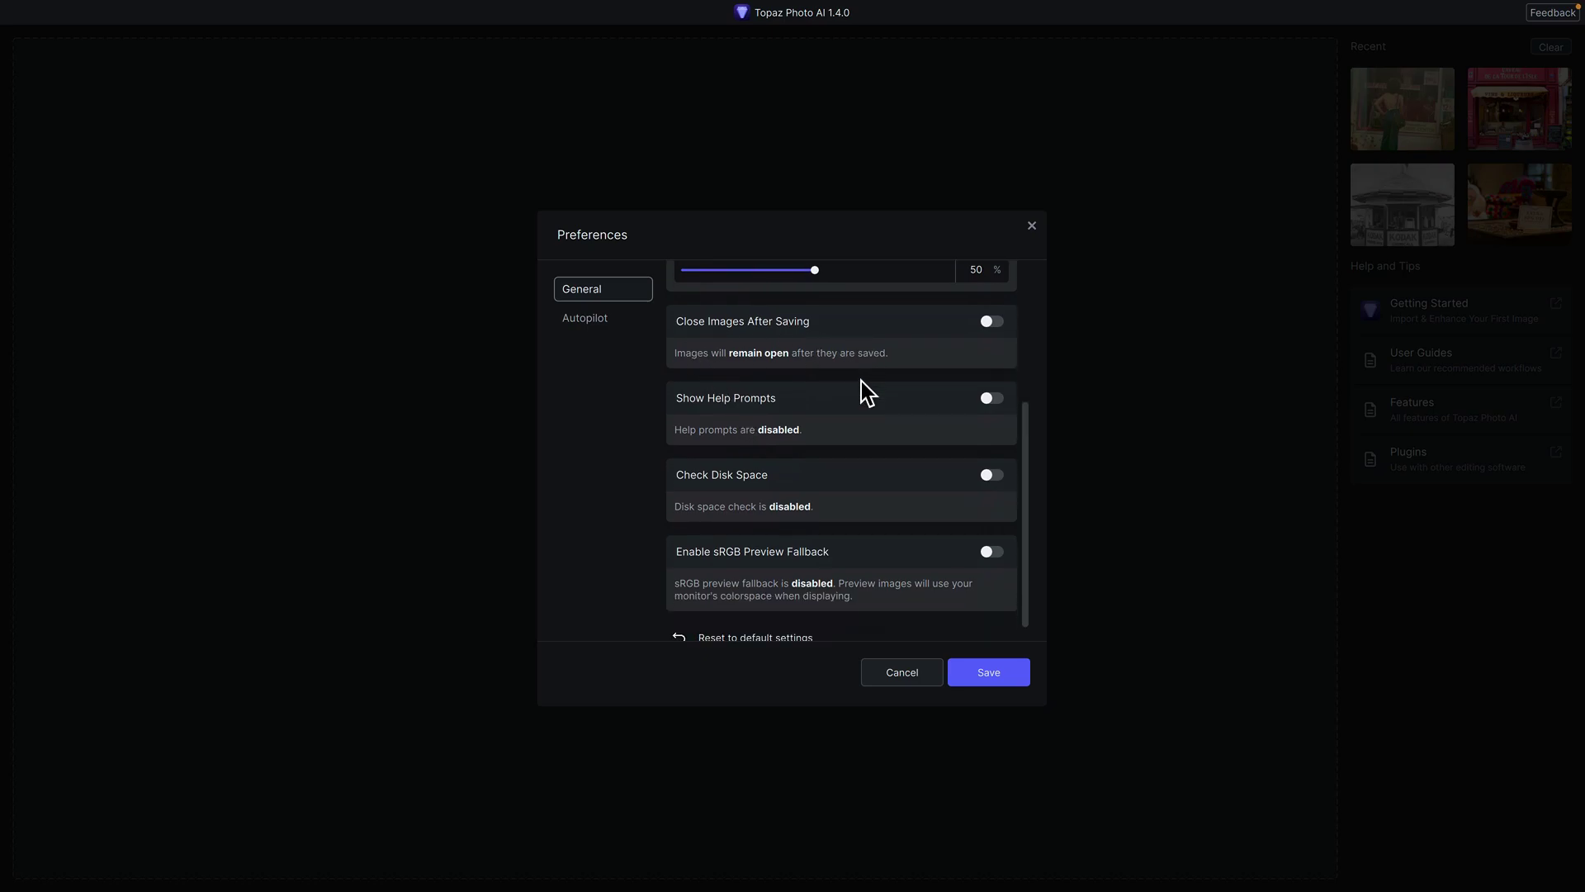
{"action": "scroll", "coordinate": [860, 382], "scroll_direction": "up", "scroll_amount": 2}
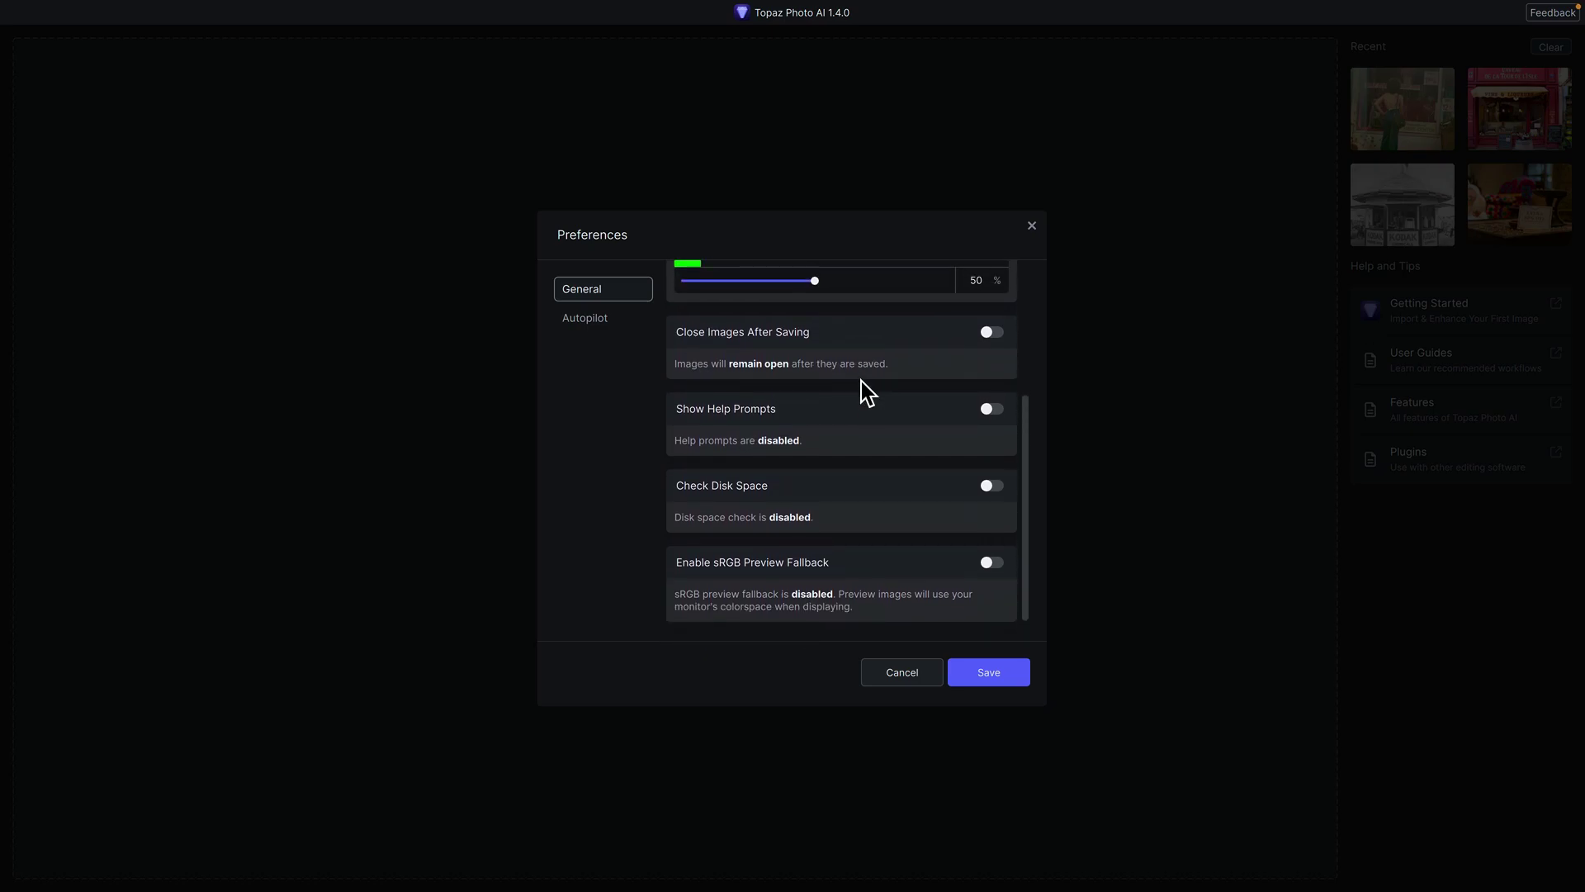
{"action": "scroll", "coordinate": [861, 382], "scroll_direction": "down", "scroll_amount": 2}
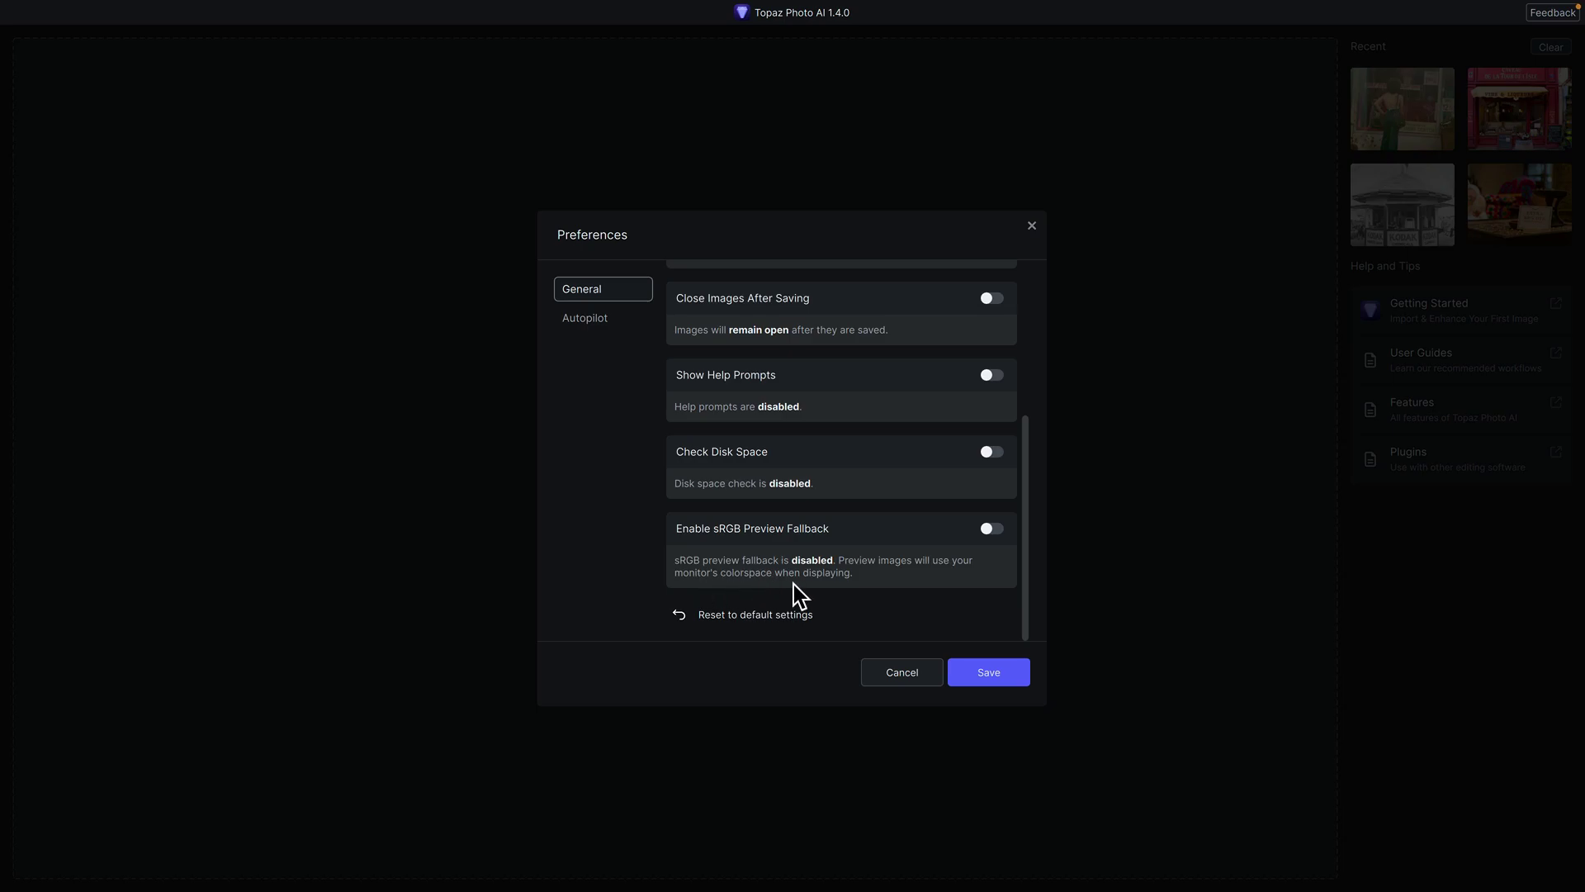
{"action": "left_click", "coordinate": [594, 319]}
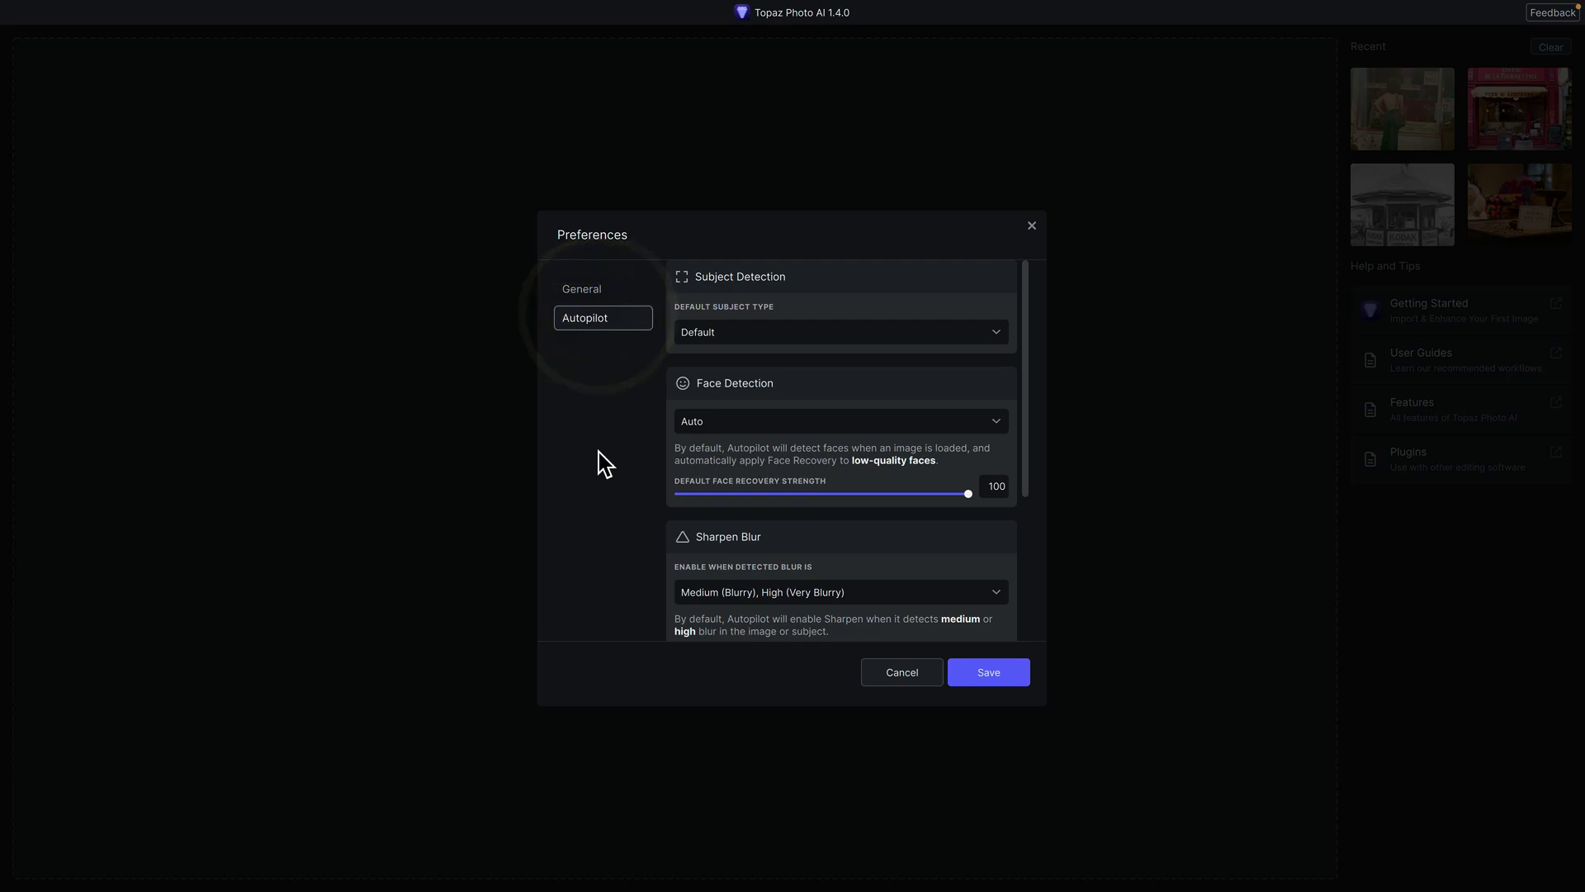
- Confirm Autopilot's Upscale default of 6x Scale and save the preferences
{"action": "scroll", "coordinate": [827, 434], "scroll_direction": "down", "scroll_amount": 3}
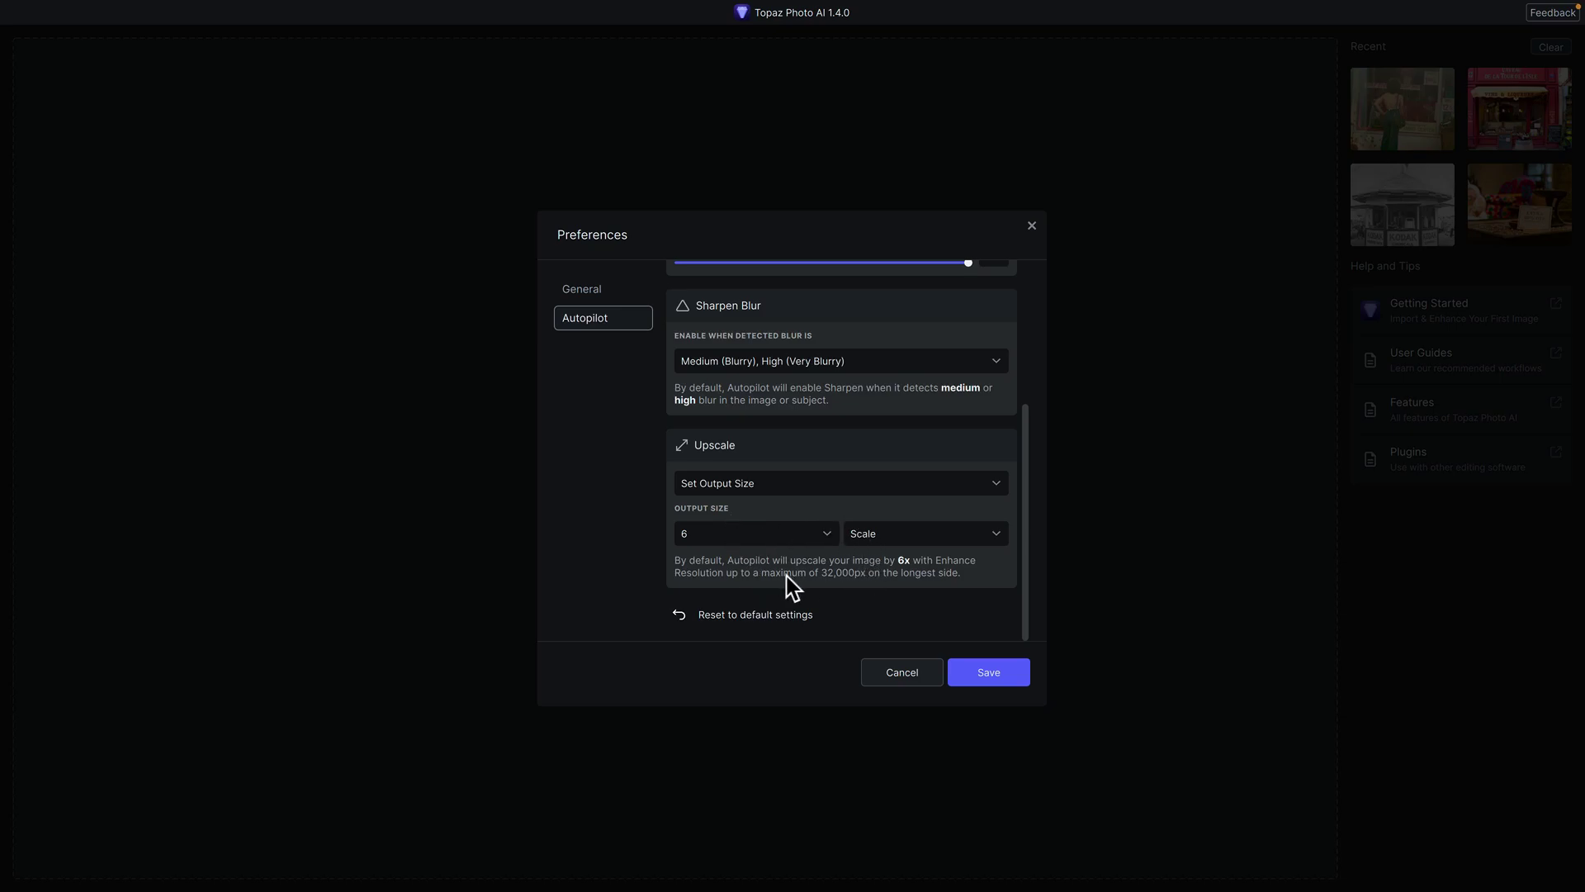
{"action": "left_click", "coordinate": [987, 665]}
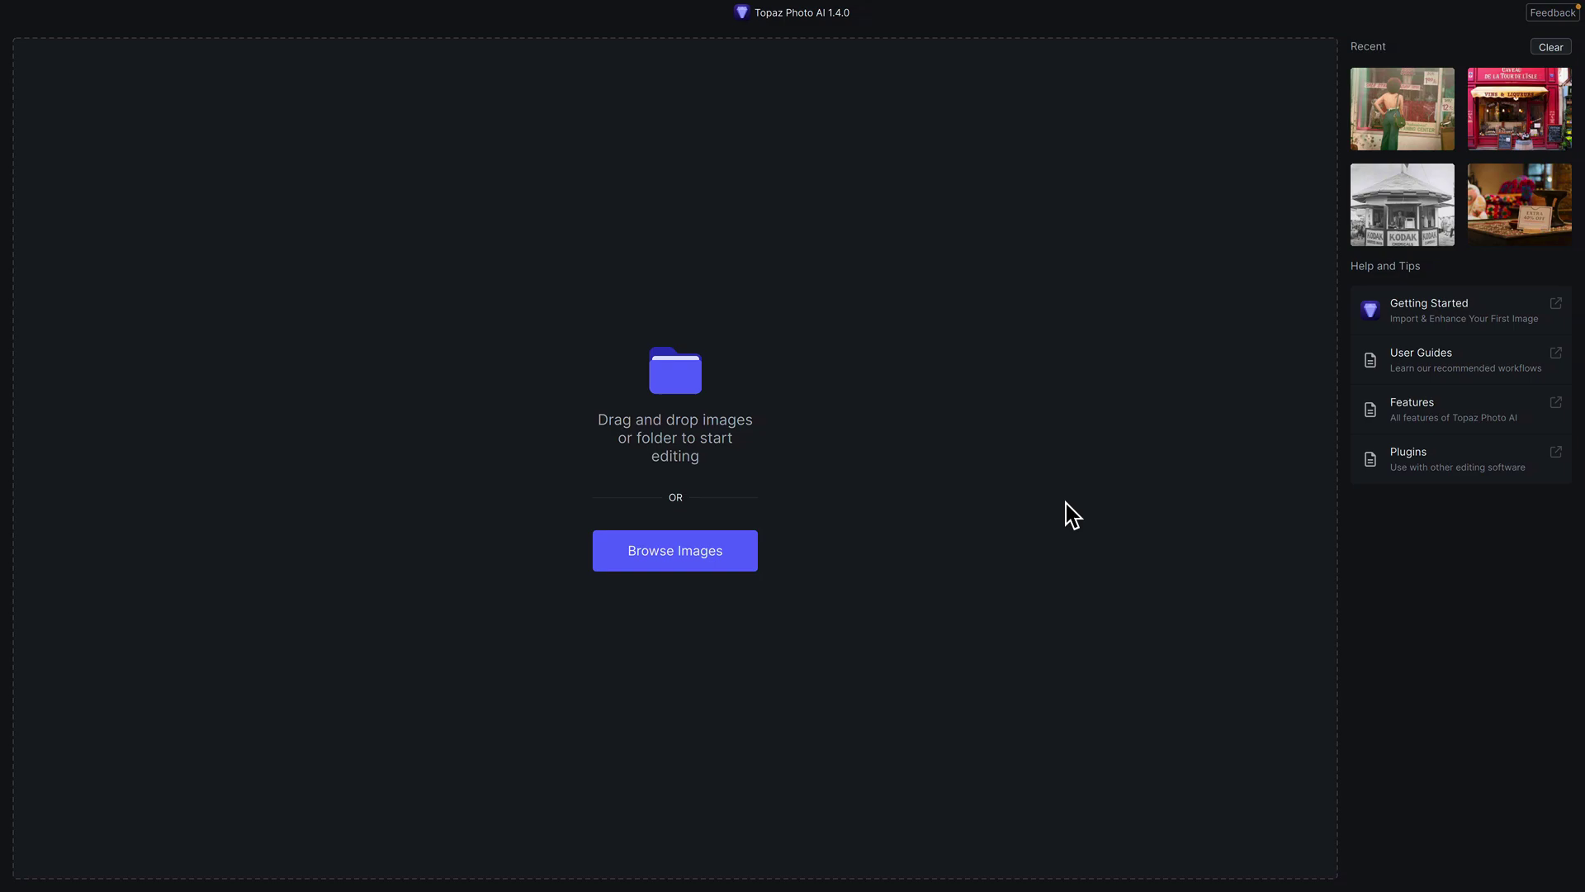
- Open recent photo 4328.jpg, expand its 6.0x Low Resolution upscale settings, and view the original
{"action": "left_click", "coordinate": [1541, 206]}
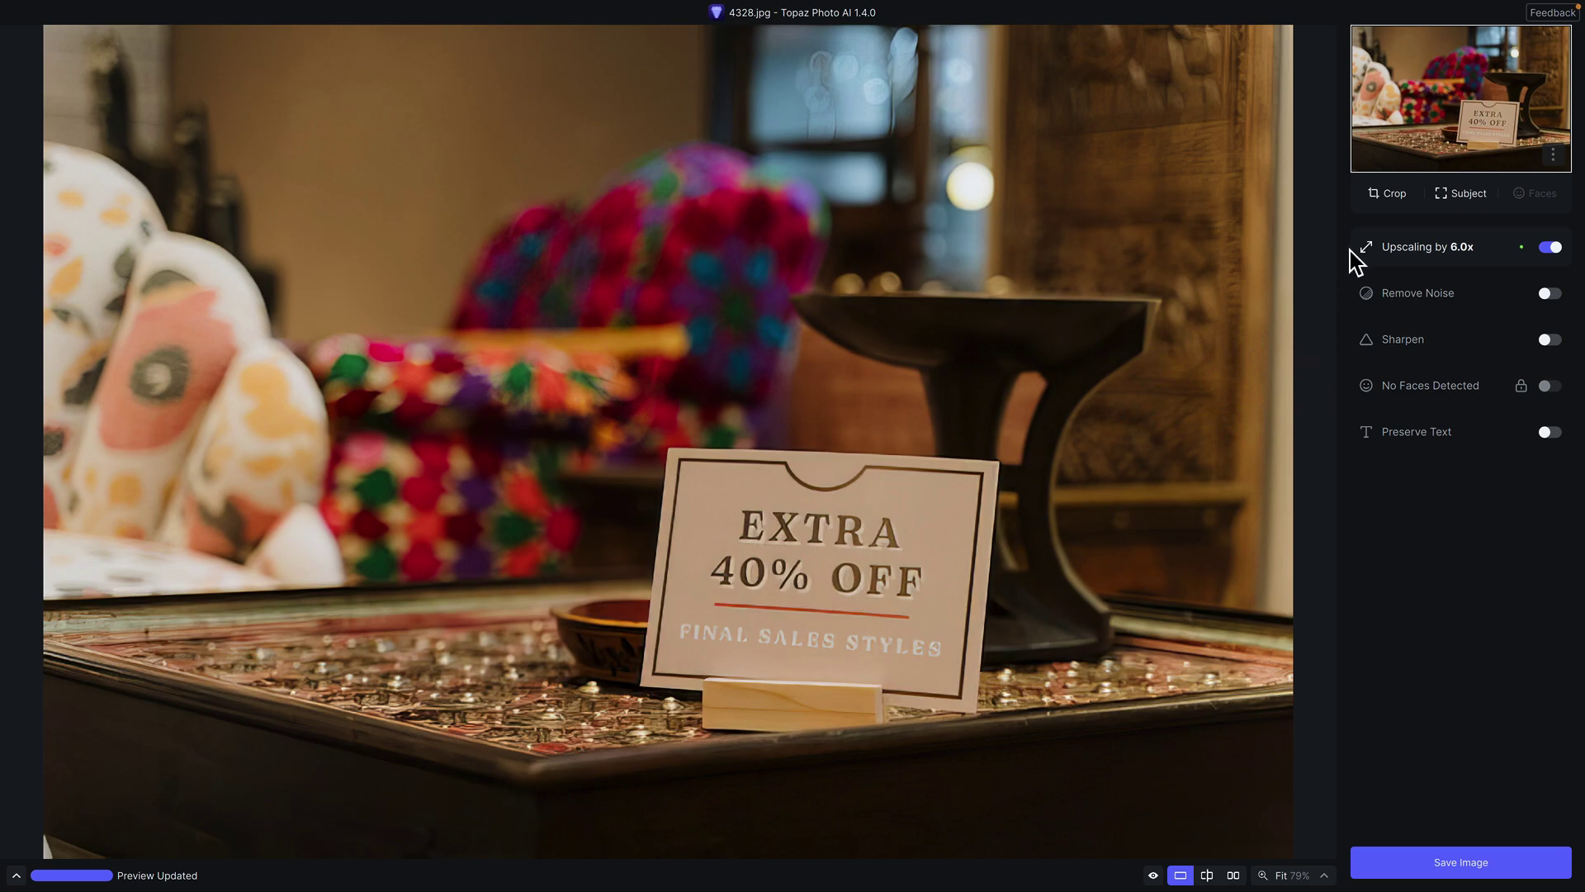
{"action": "left_click", "coordinate": [1422, 268]}
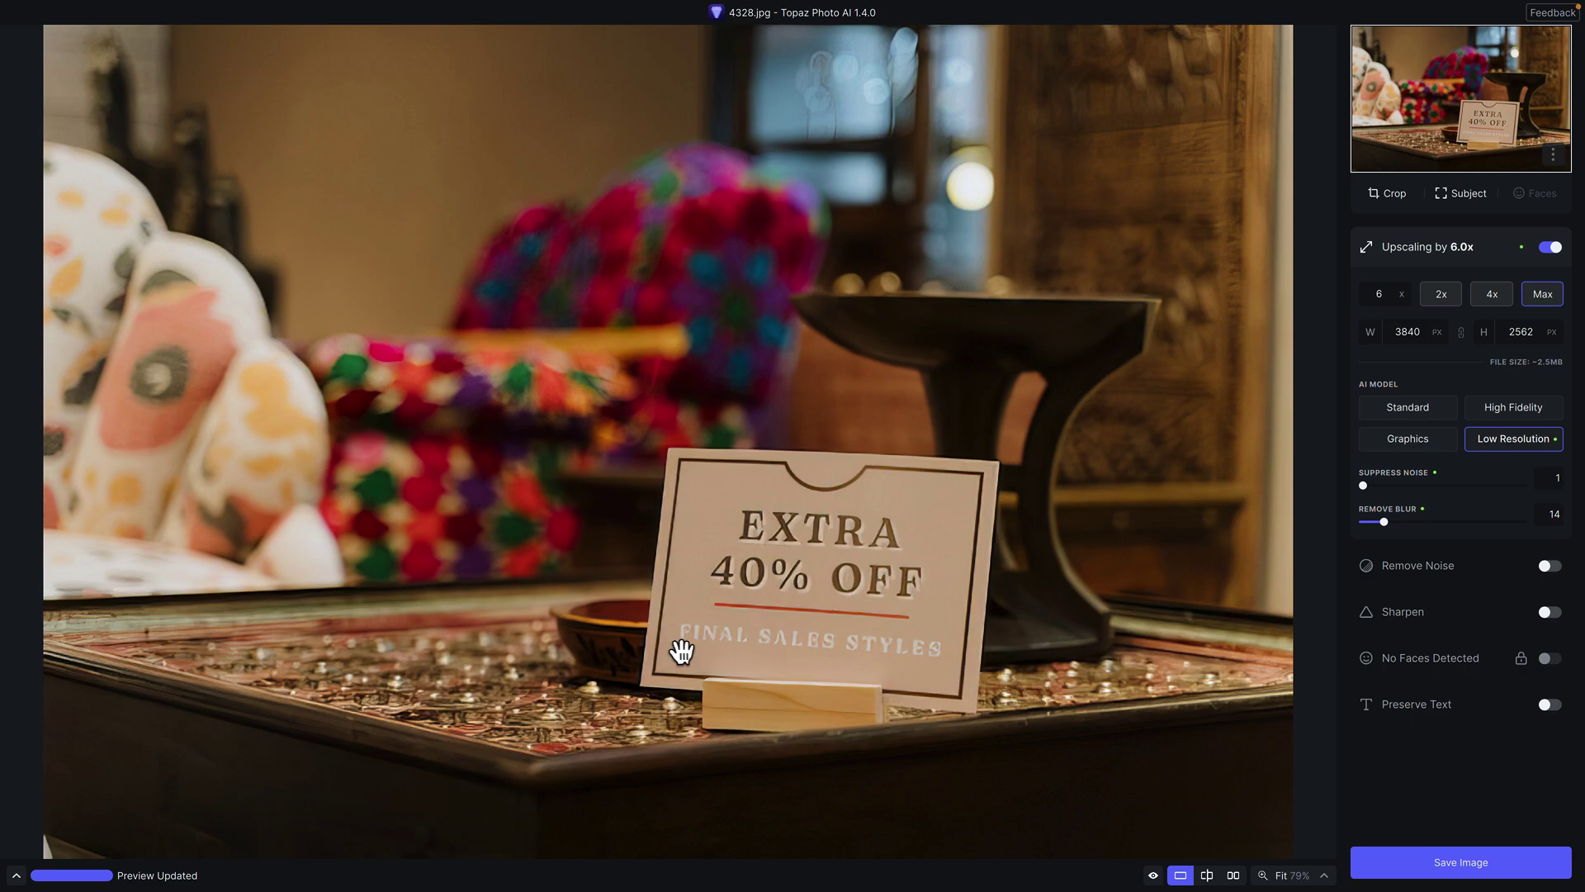
{"action": "left_click", "coordinate": [903, 663]}
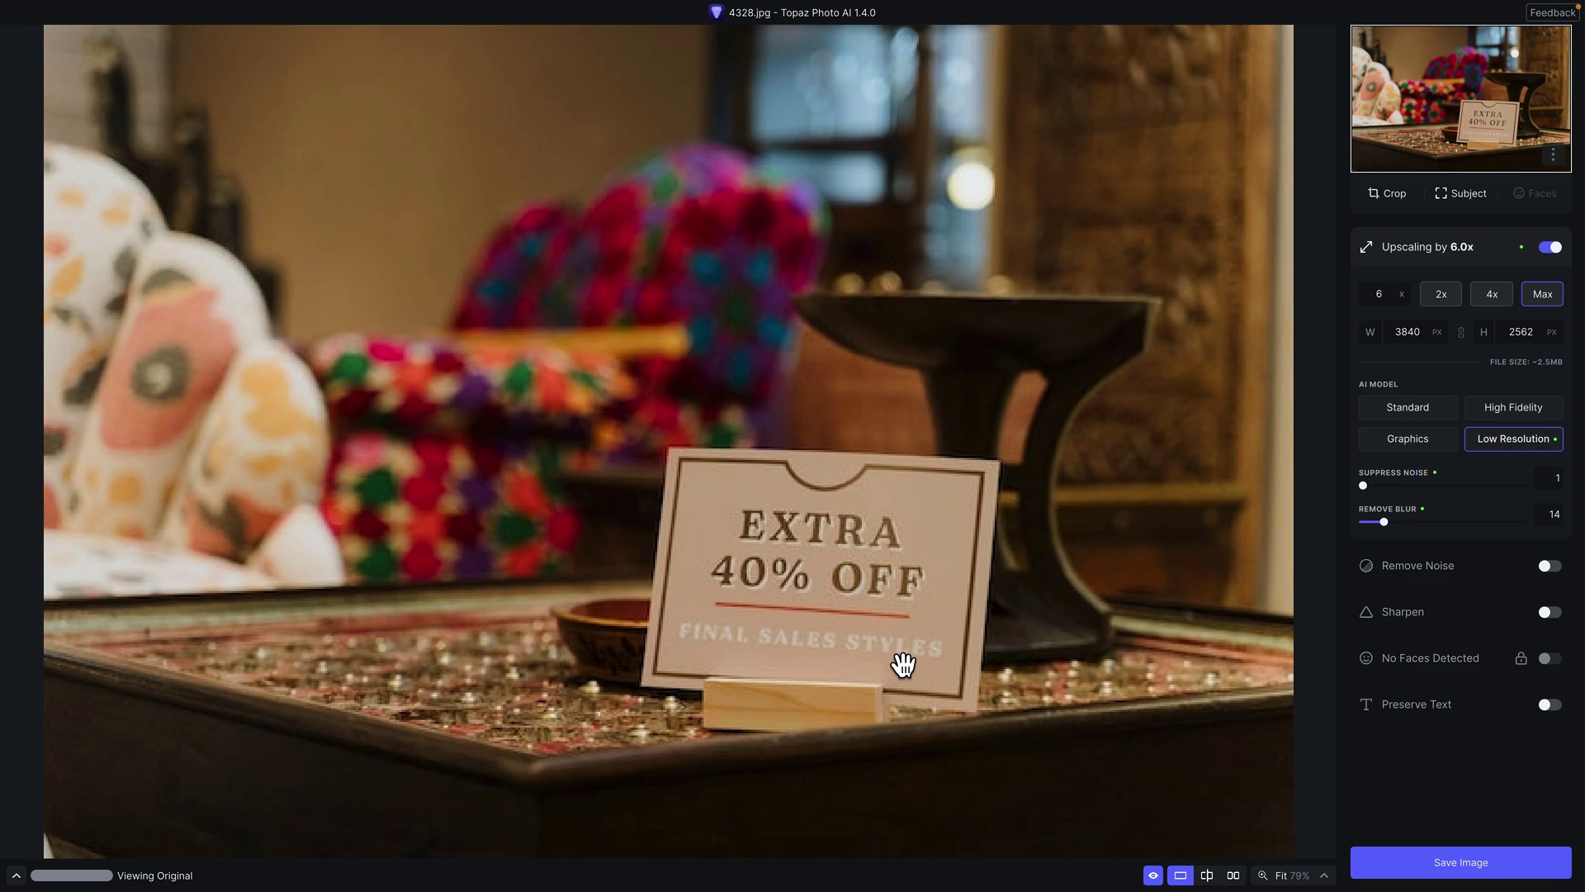
- At 200% zoom, compare original and upscaled 'EXTRA 40% OFF' sign side by side
{"action": "left_click", "coordinate": [904, 663]}
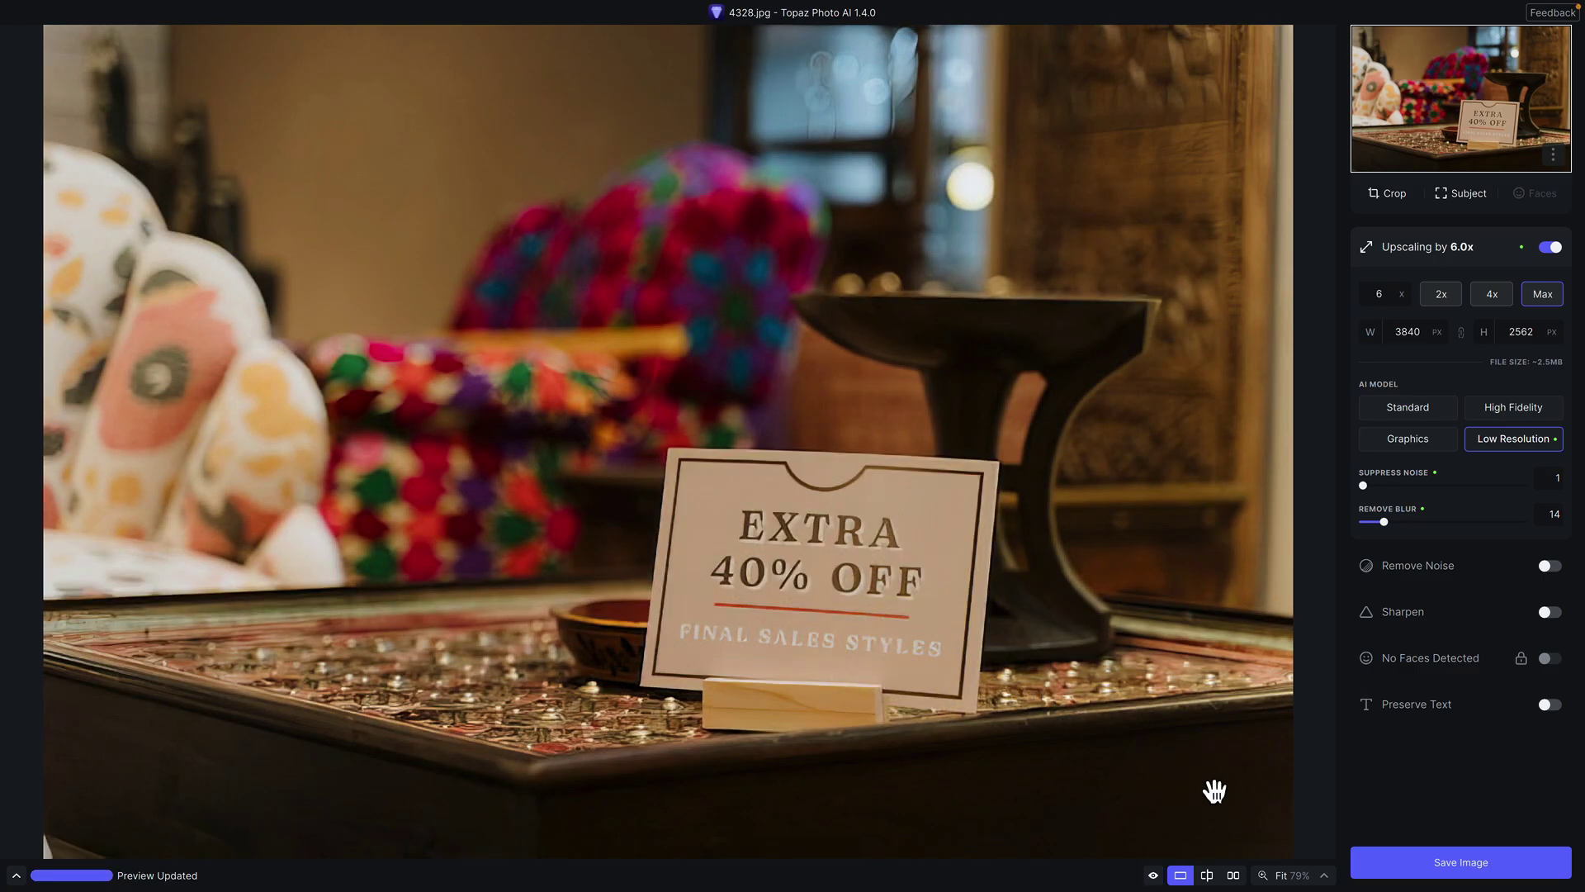
{"action": "left_click", "coordinate": [1315, 873]}
{"action": "left_click", "coordinate": [1305, 817]}
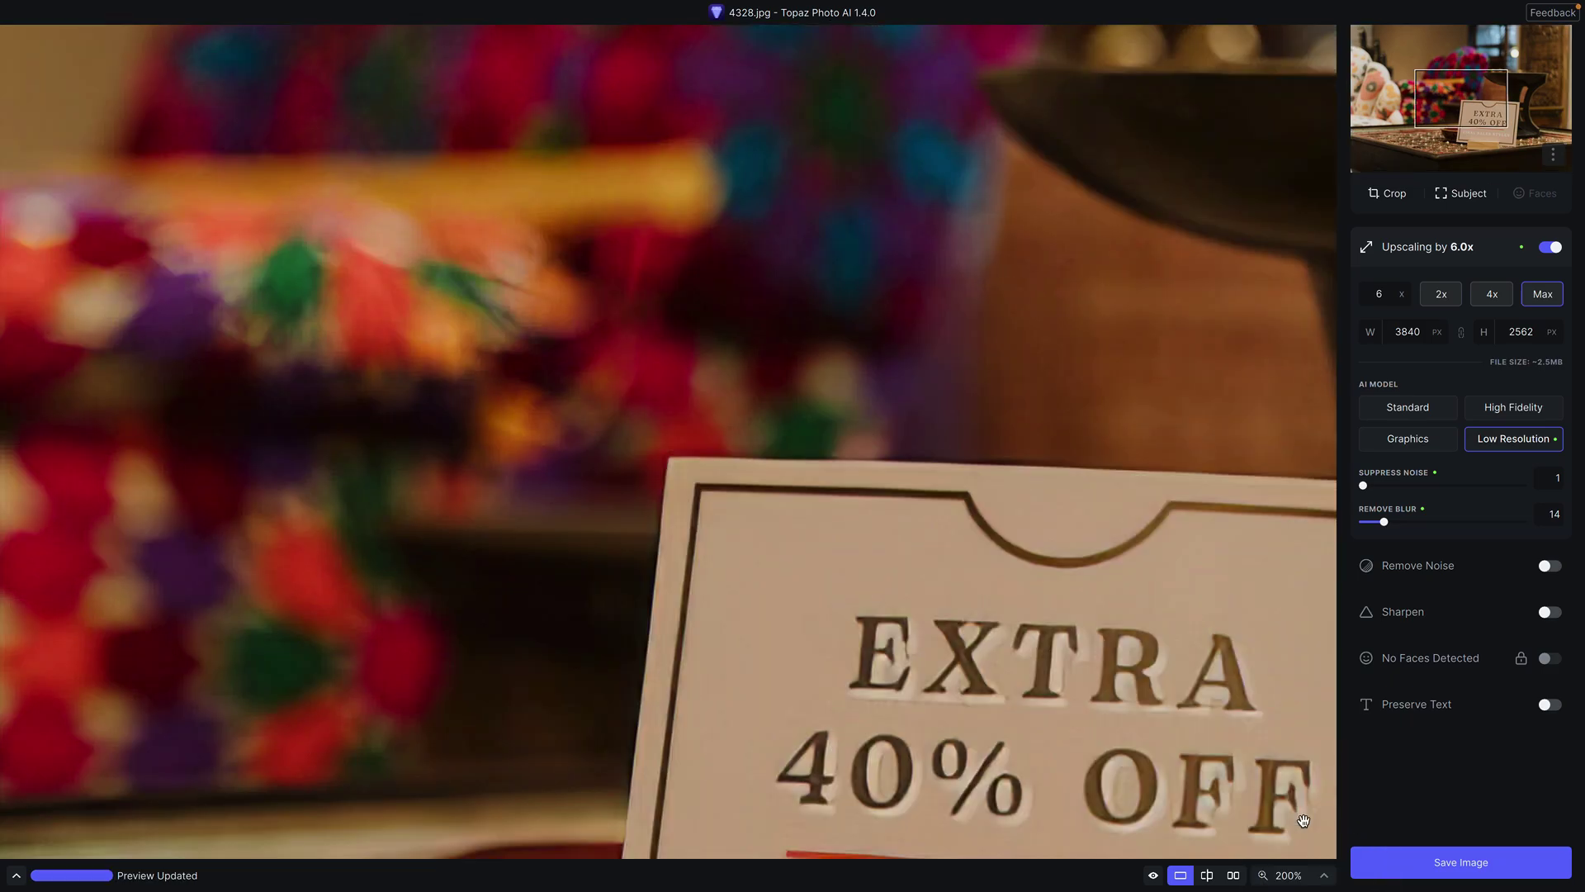
{"action": "left_click_drag", "start_coordinate": [1222, 833], "coordinate": [956, 472]}
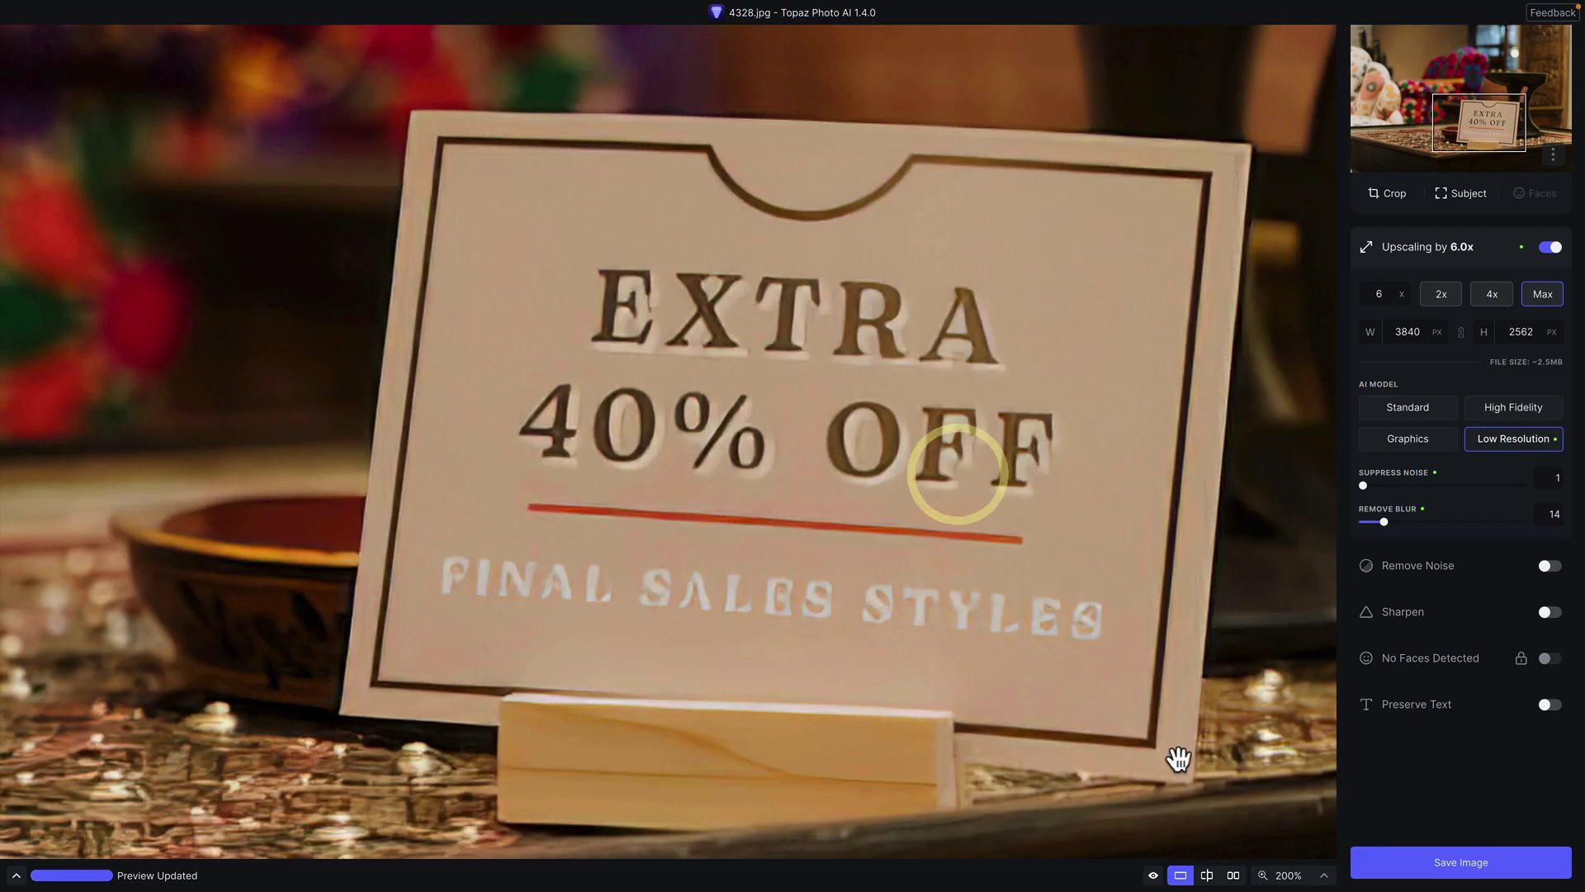
{"action": "left_click", "coordinate": [1233, 875]}
{"action": "left_click_drag", "start_coordinate": [1051, 608], "coordinate": [970, 577]}
{"action": "left_click", "coordinate": [968, 577]}
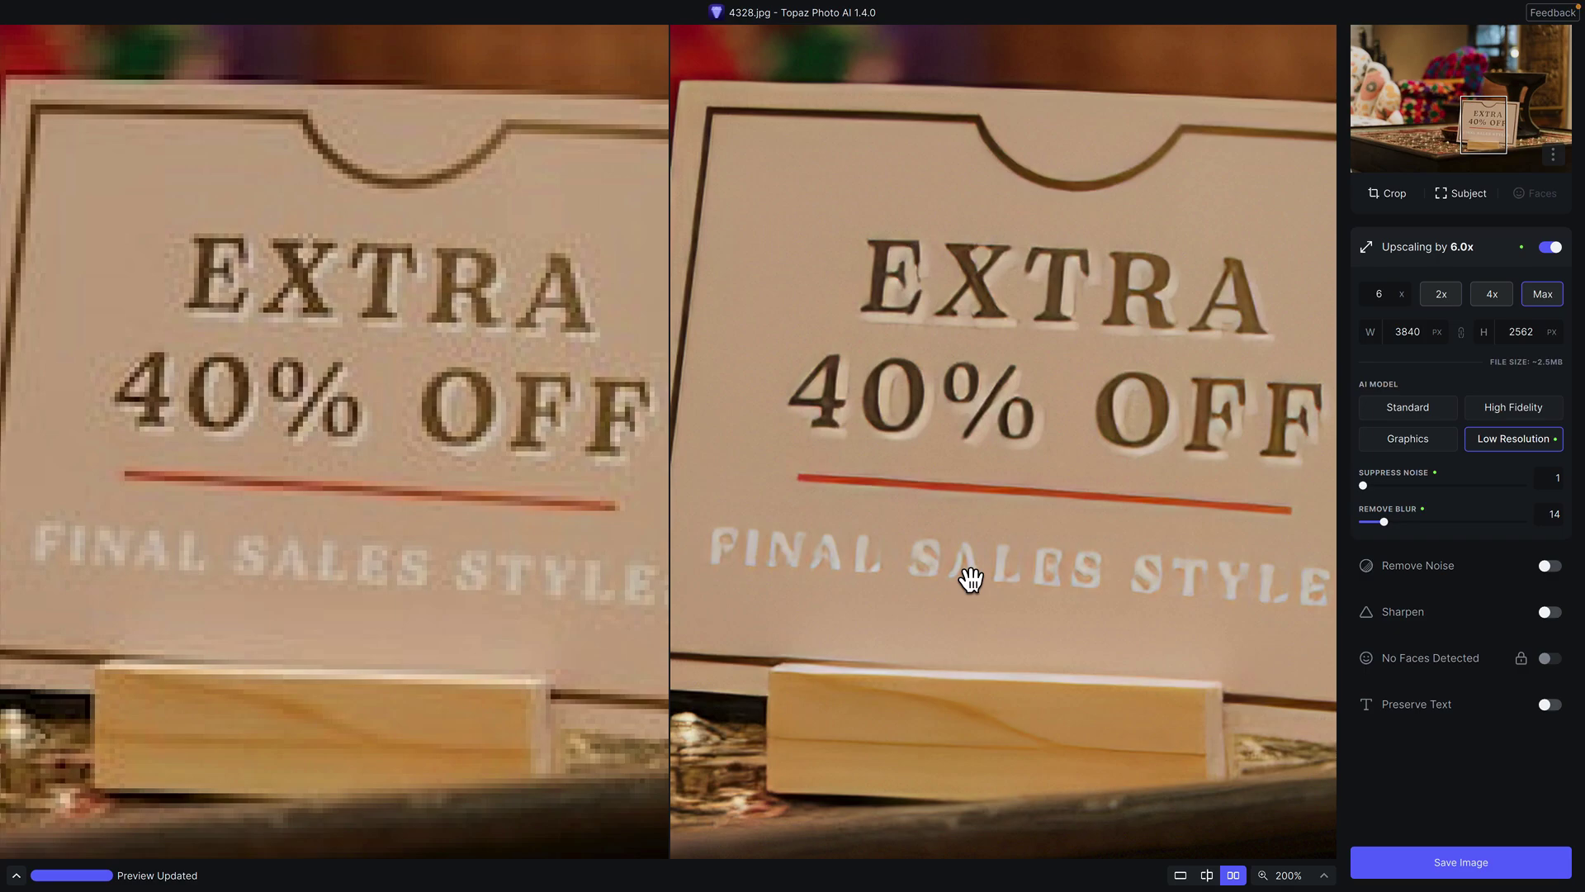
{"action": "mouse_move", "coordinate": [1370, 729]}
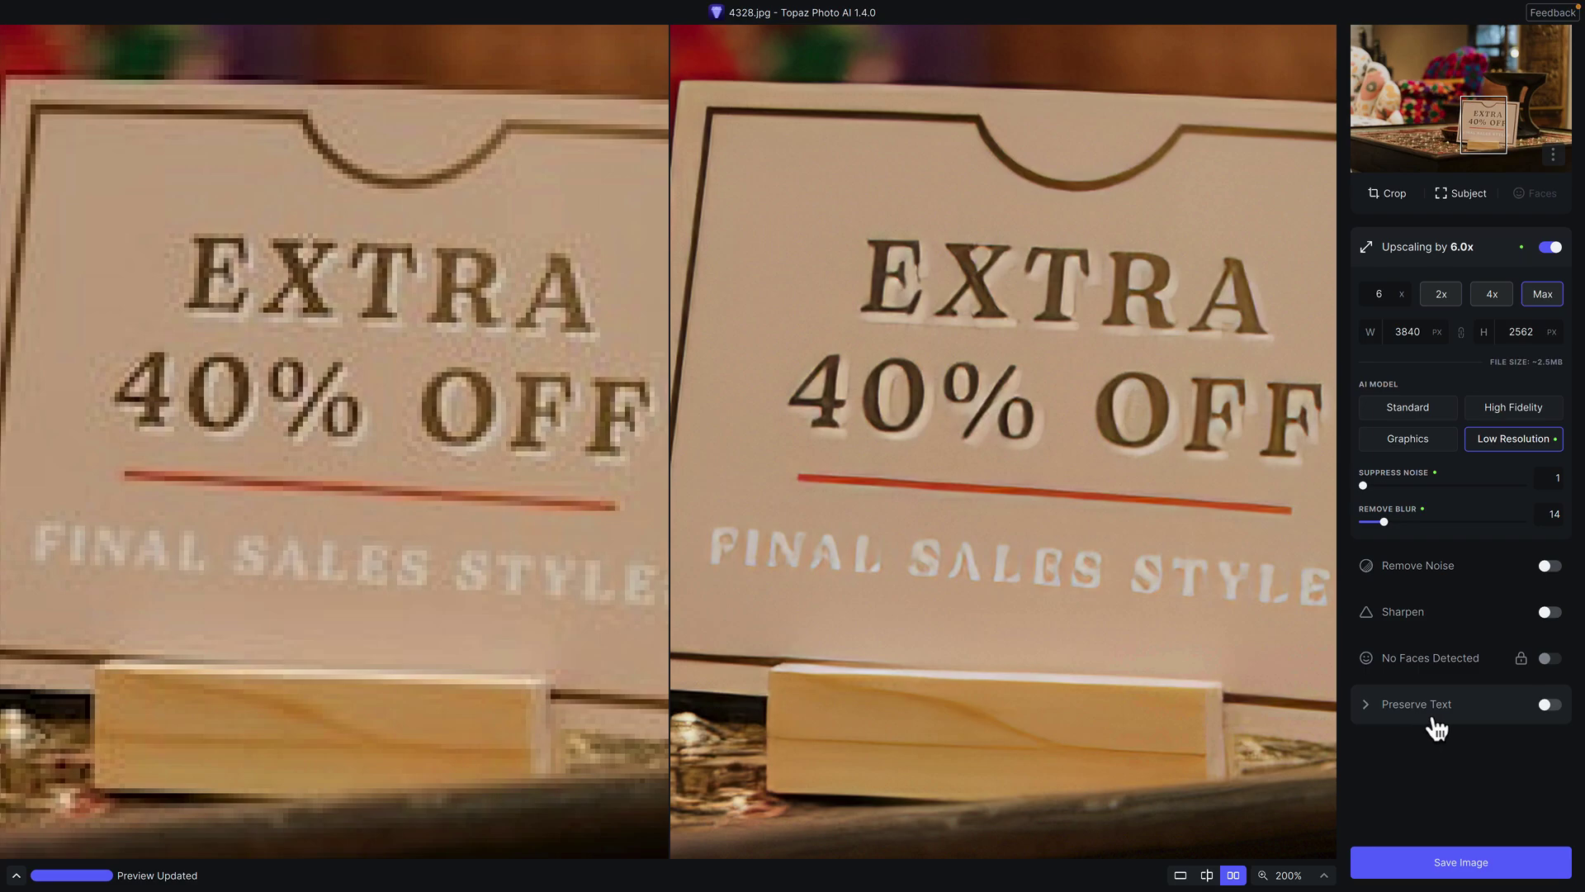
- Brush a 30 px Preserve Text selection over 'EXTRA 40% OFF' and 'FINAL SALES STYLES', then apply
{"action": "left_click", "coordinate": [1487, 712]}
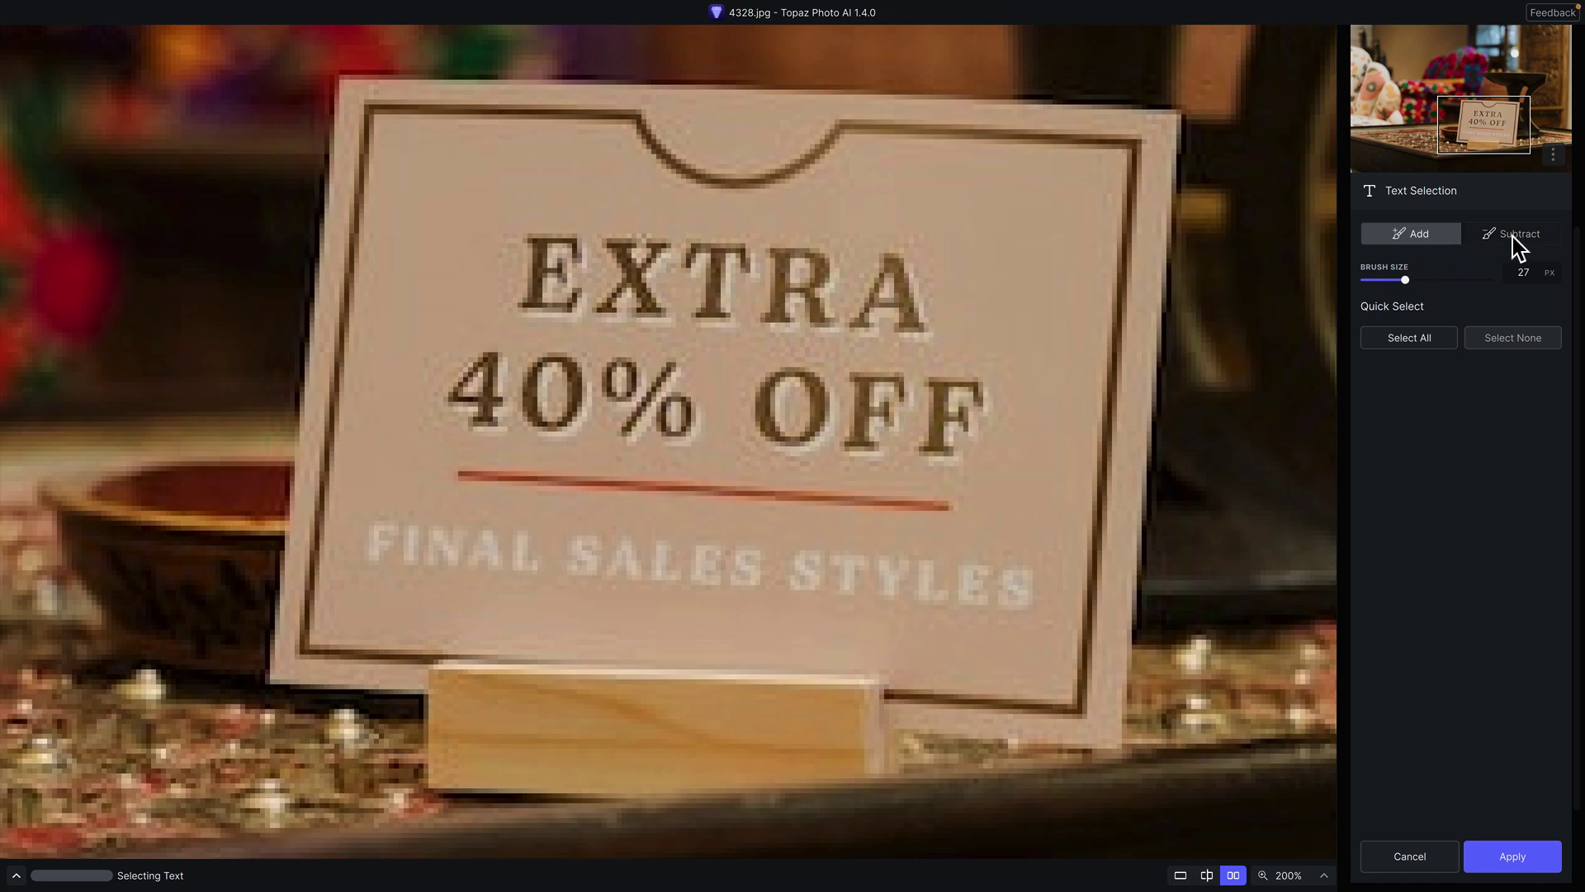
{"action": "mouse_move", "coordinate": [1428, 281]}
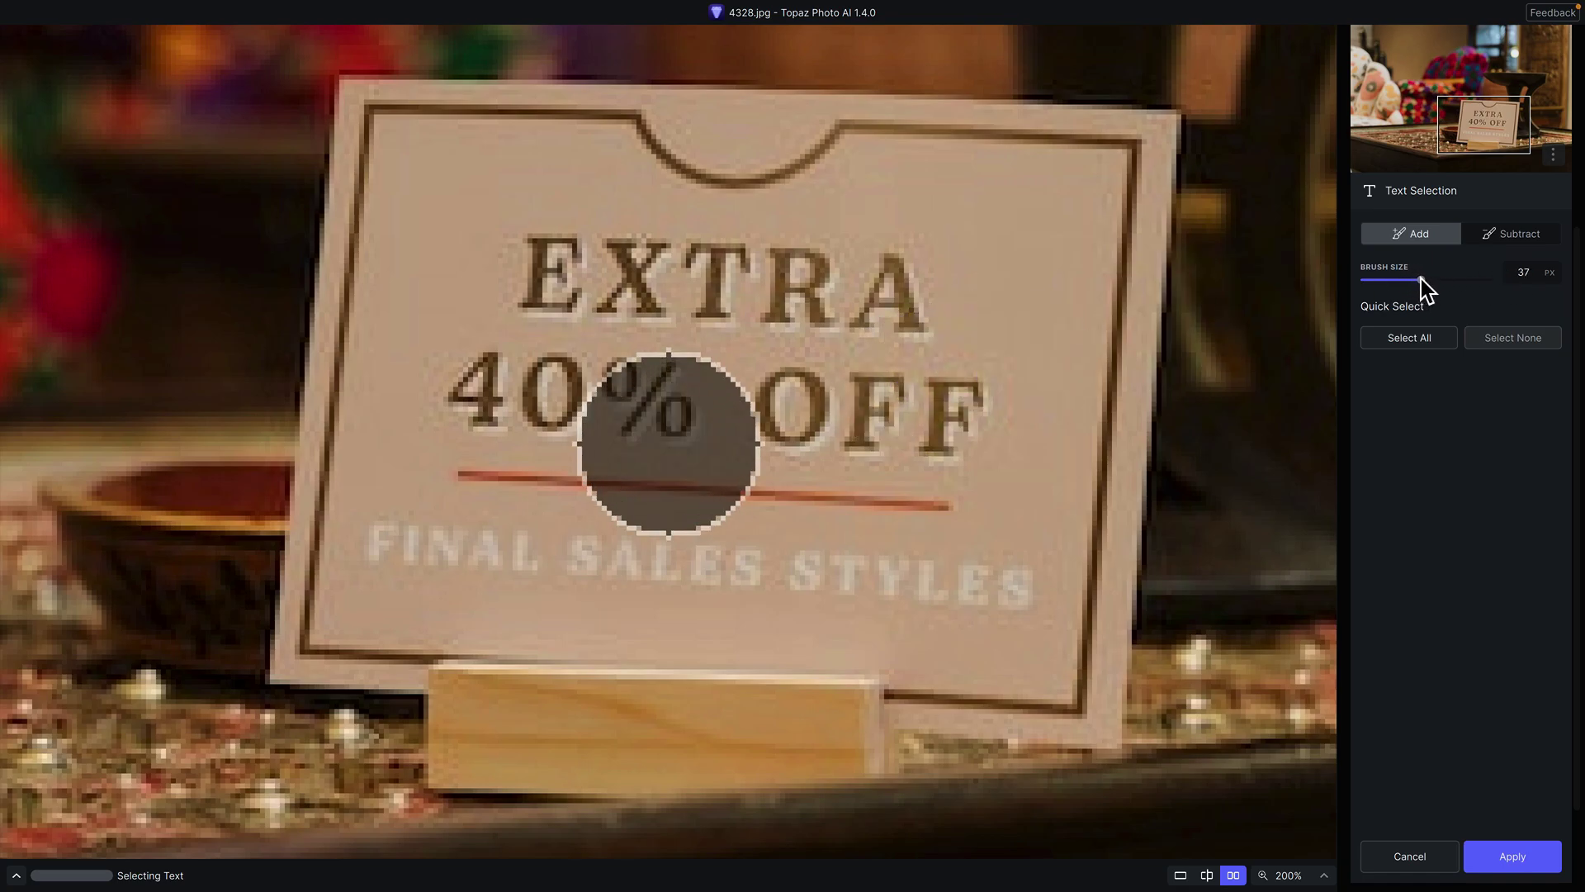
{"action": "key", "text": "bracketright"}
{"action": "key", "text": "bracketright"}
{"action": "key", "text": "bracketright"}
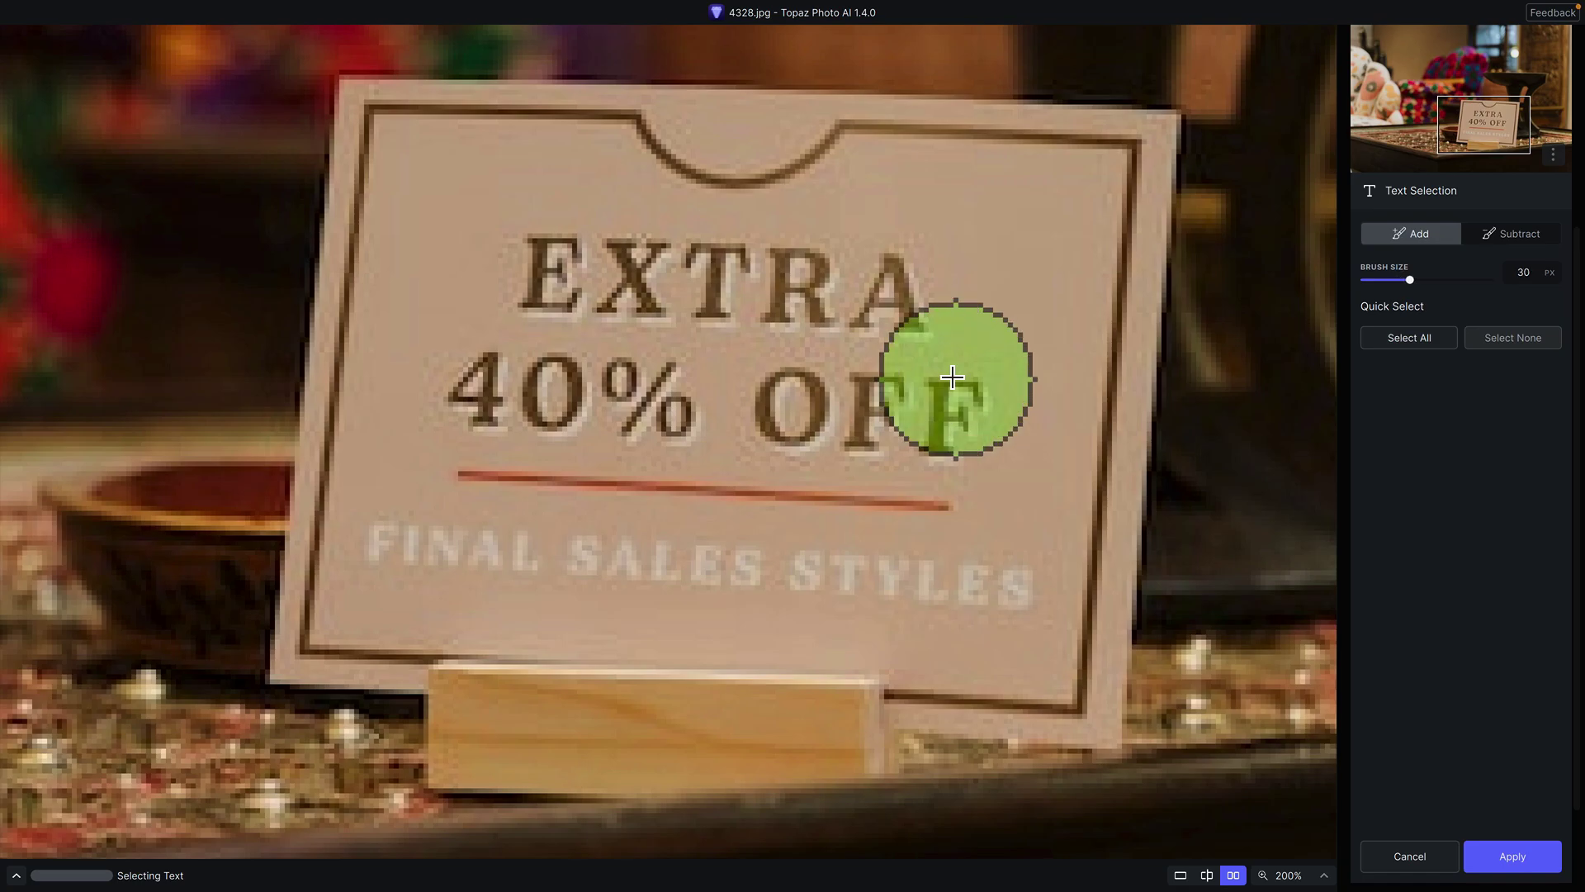
{"action": "mouse_move", "coordinate": [958, 398]}
{"action": "left_mouse_down"}
{"action": "mouse_move", "coordinate": [490, 378]}
{"action": "mouse_move", "coordinate": [525, 278]}
{"action": "mouse_move", "coordinate": [878, 300]}
{"action": "left_mouse_up"}
{"action": "mouse_move", "coordinate": [979, 588]}
{"action": "left_mouse_down"}
{"action": "mouse_move", "coordinate": [537, 579]}
{"action": "mouse_move", "coordinate": [404, 556]}
{"action": "left_mouse_up"}
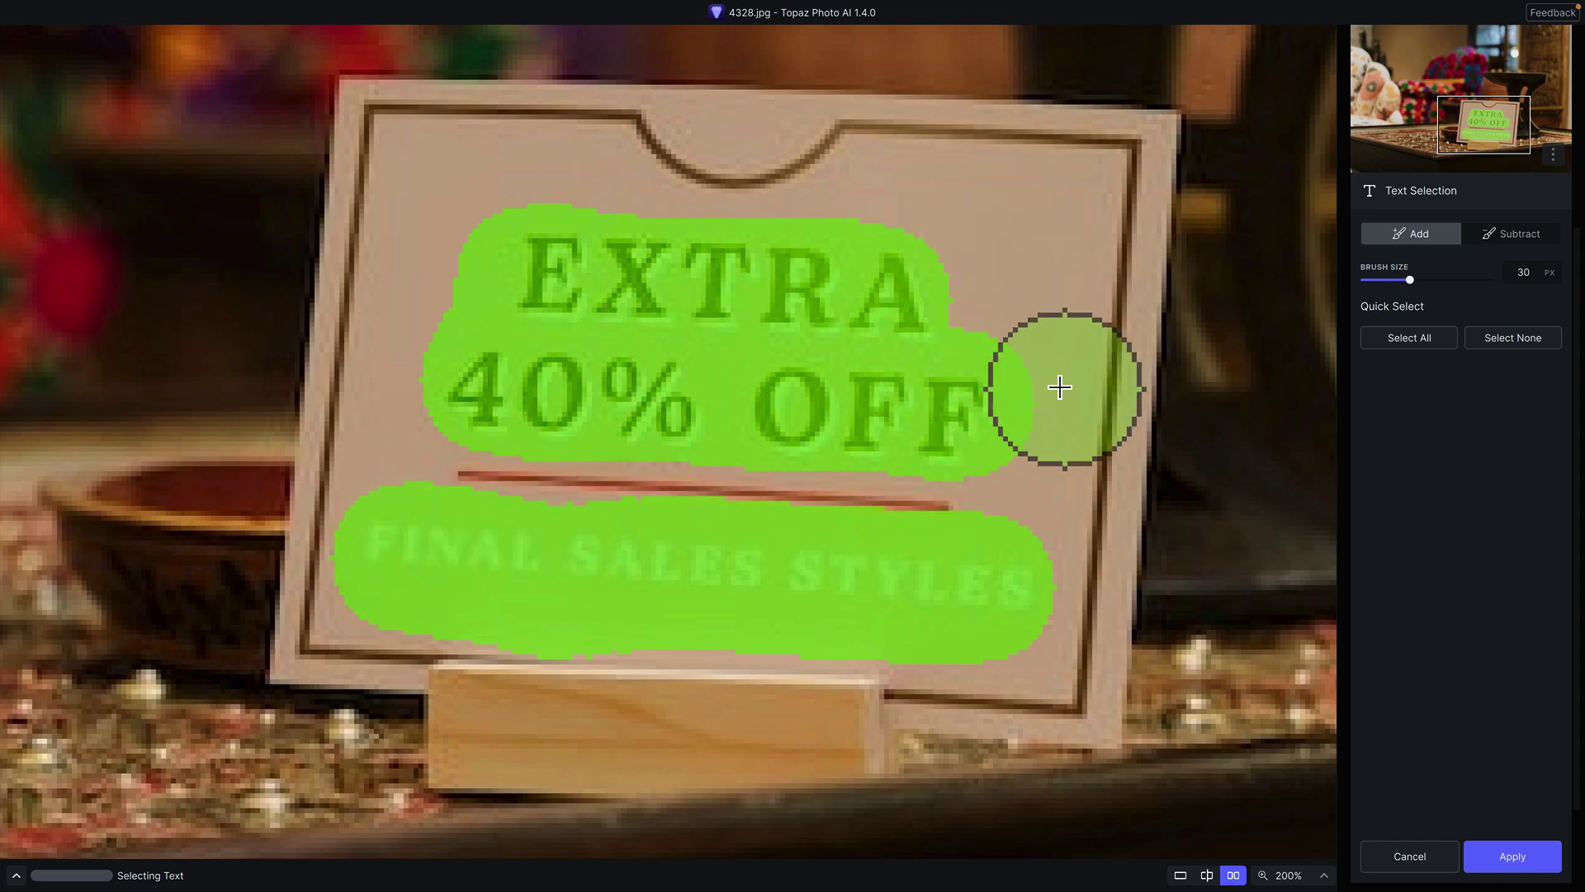
{"action": "left_click", "coordinate": [1498, 861]}
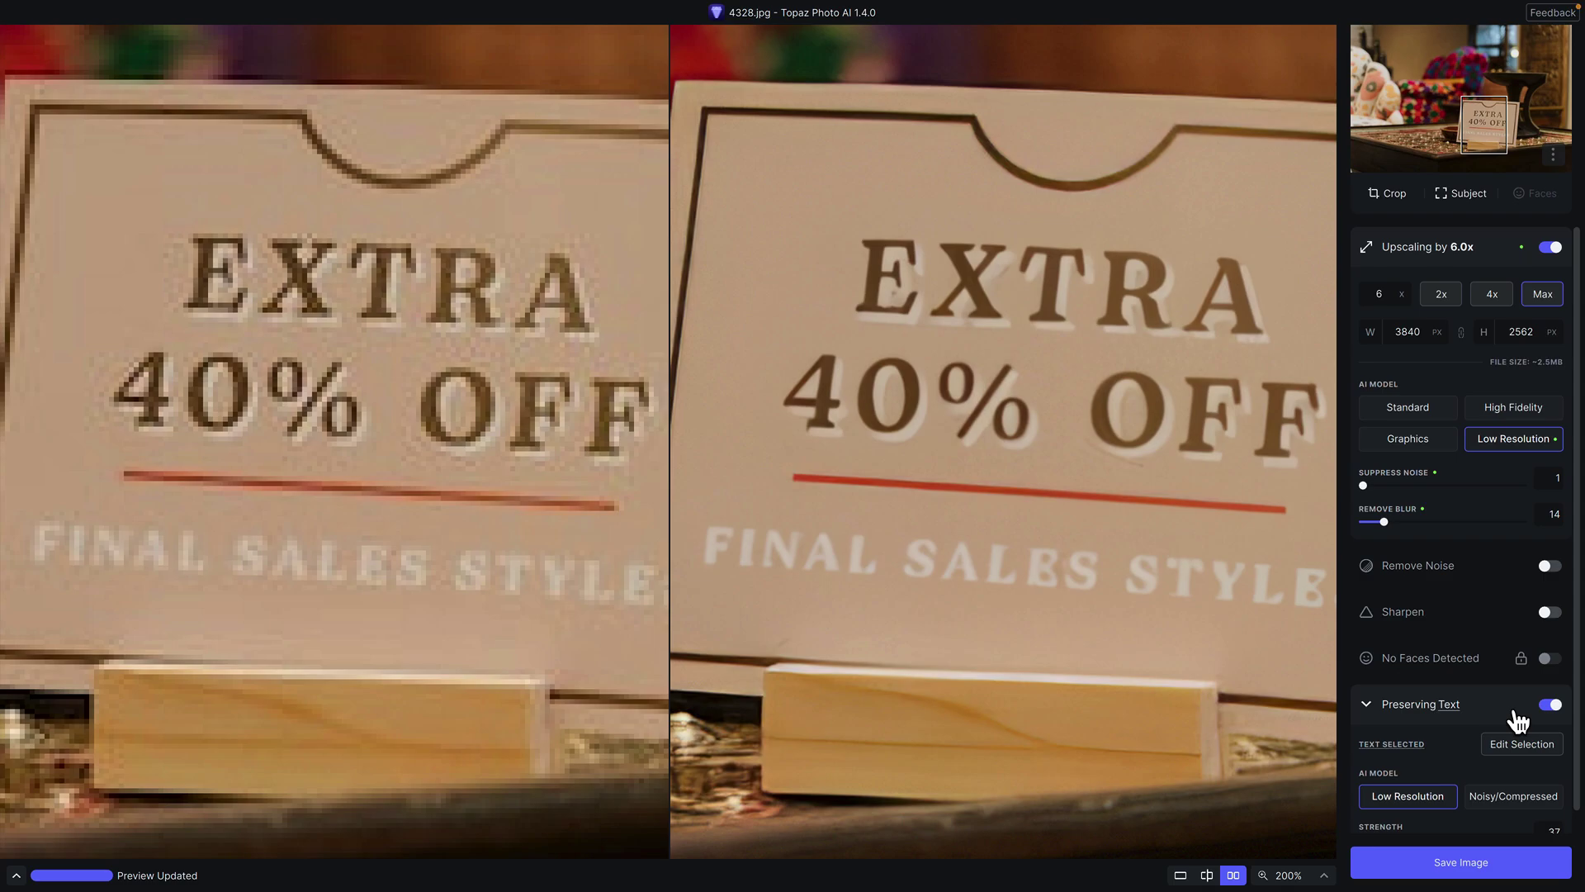
- Compare Preserve Text off and on, leaving it on with Low Resolution model, strength 37 shown
{"action": "left_click", "coordinate": [1552, 706]}
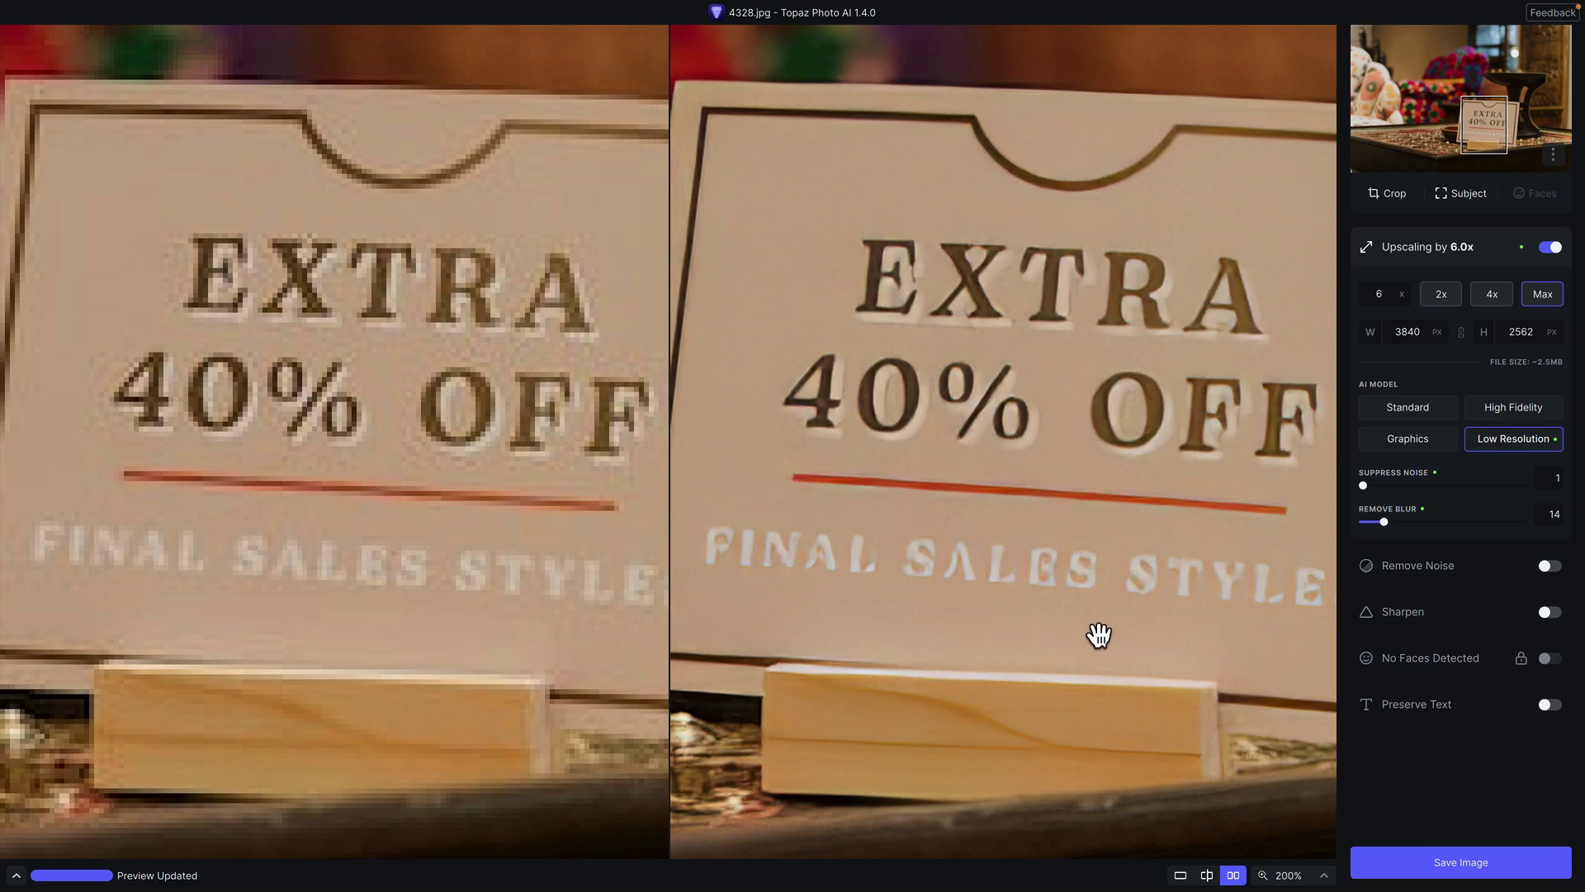
{"action": "left_click", "coordinate": [1550, 708]}
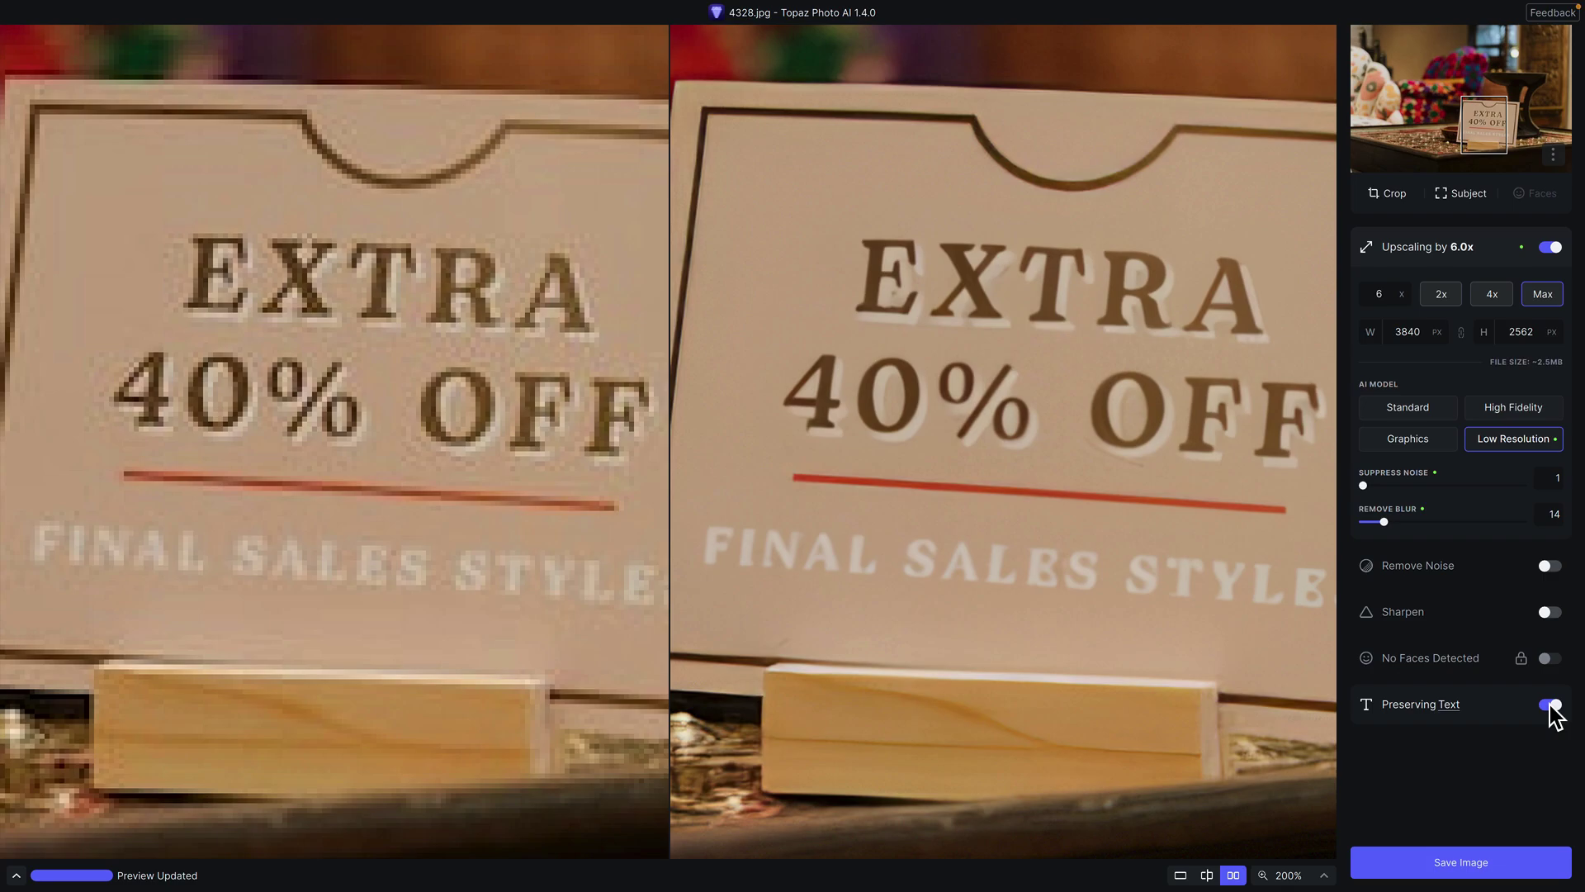
{"action": "left_click", "coordinate": [1502, 715]}
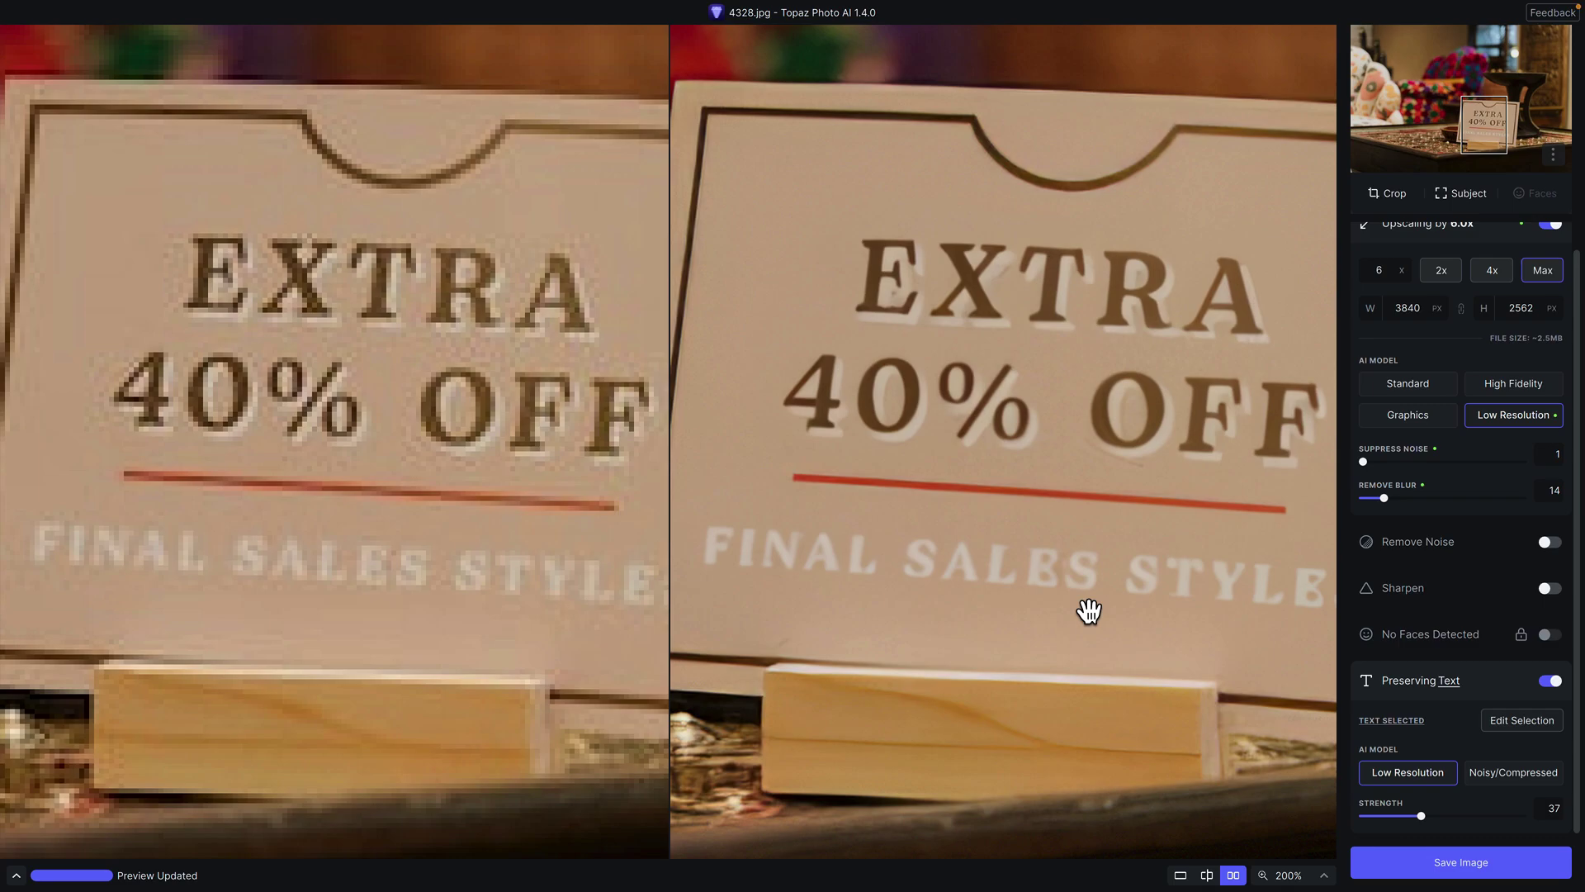
- Try the Noisy/Compressed text model at strengths 64 and 92
{"action": "left_click", "coordinate": [1498, 776]}
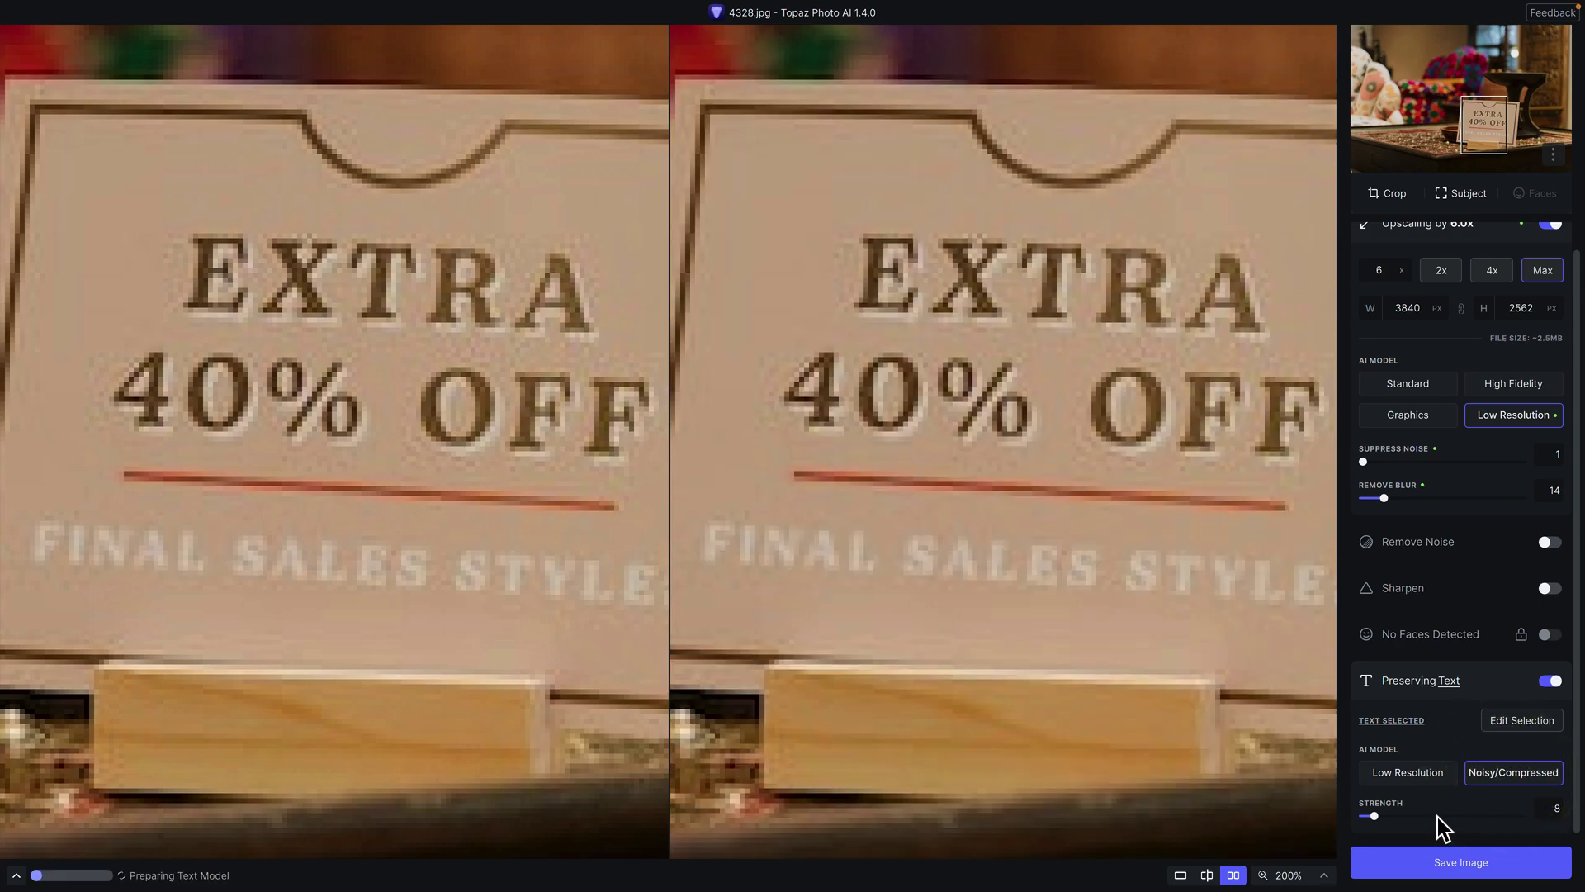
{"action": "left_click", "coordinate": [1466, 816]}
{"action": "left_click", "coordinate": [1510, 816]}
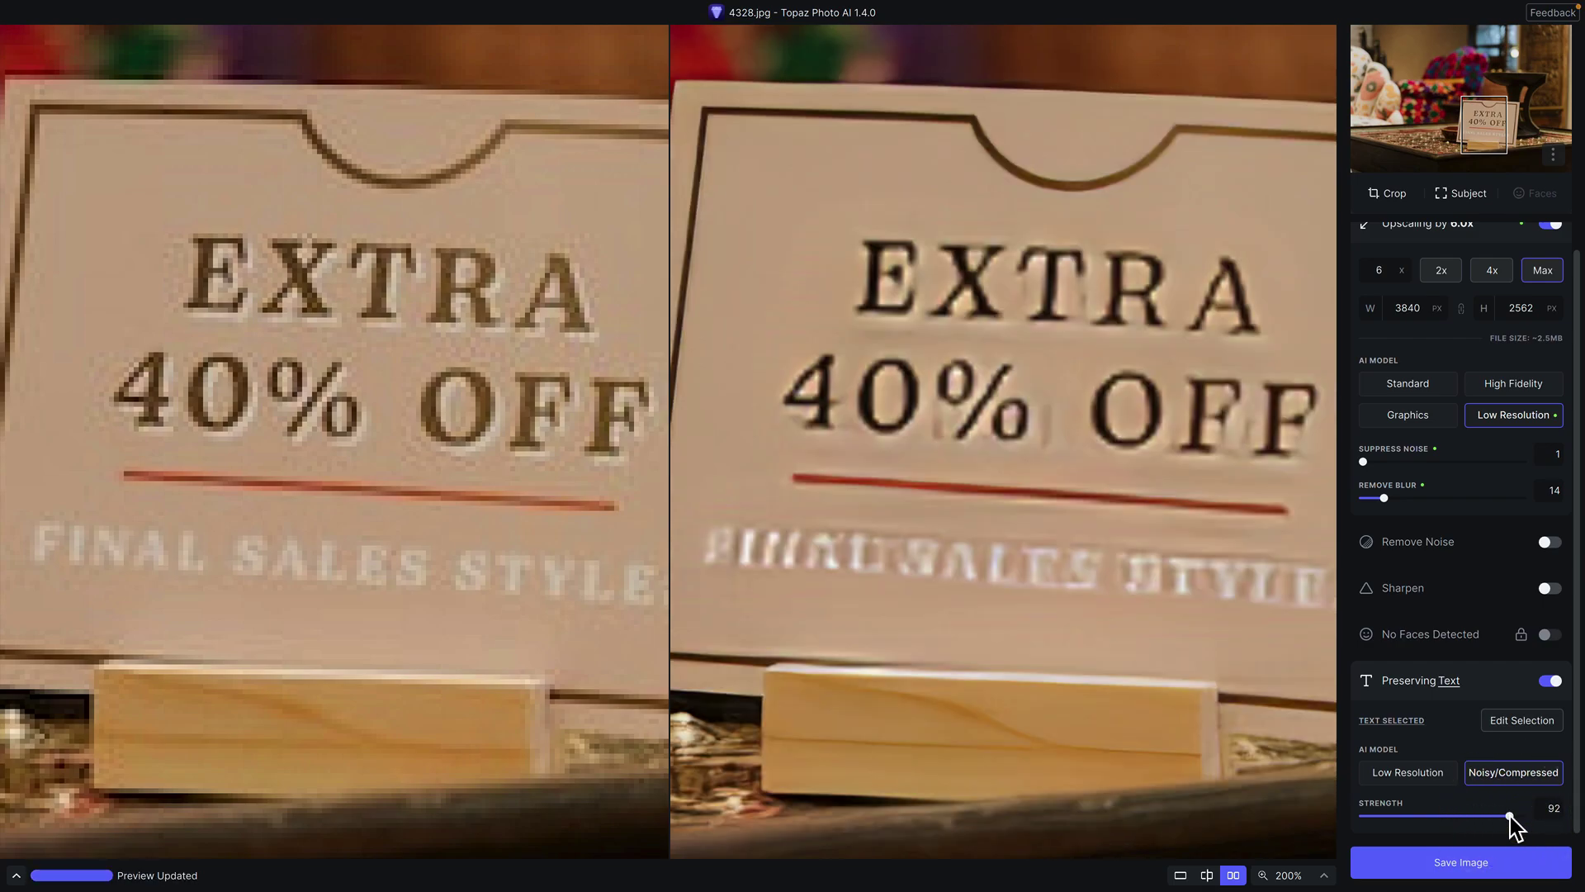
- Switch to Low Resolution, test strengths 13, 100 and about 53, then turn Preserve Text off
{"action": "left_click", "coordinate": [1403, 772]}
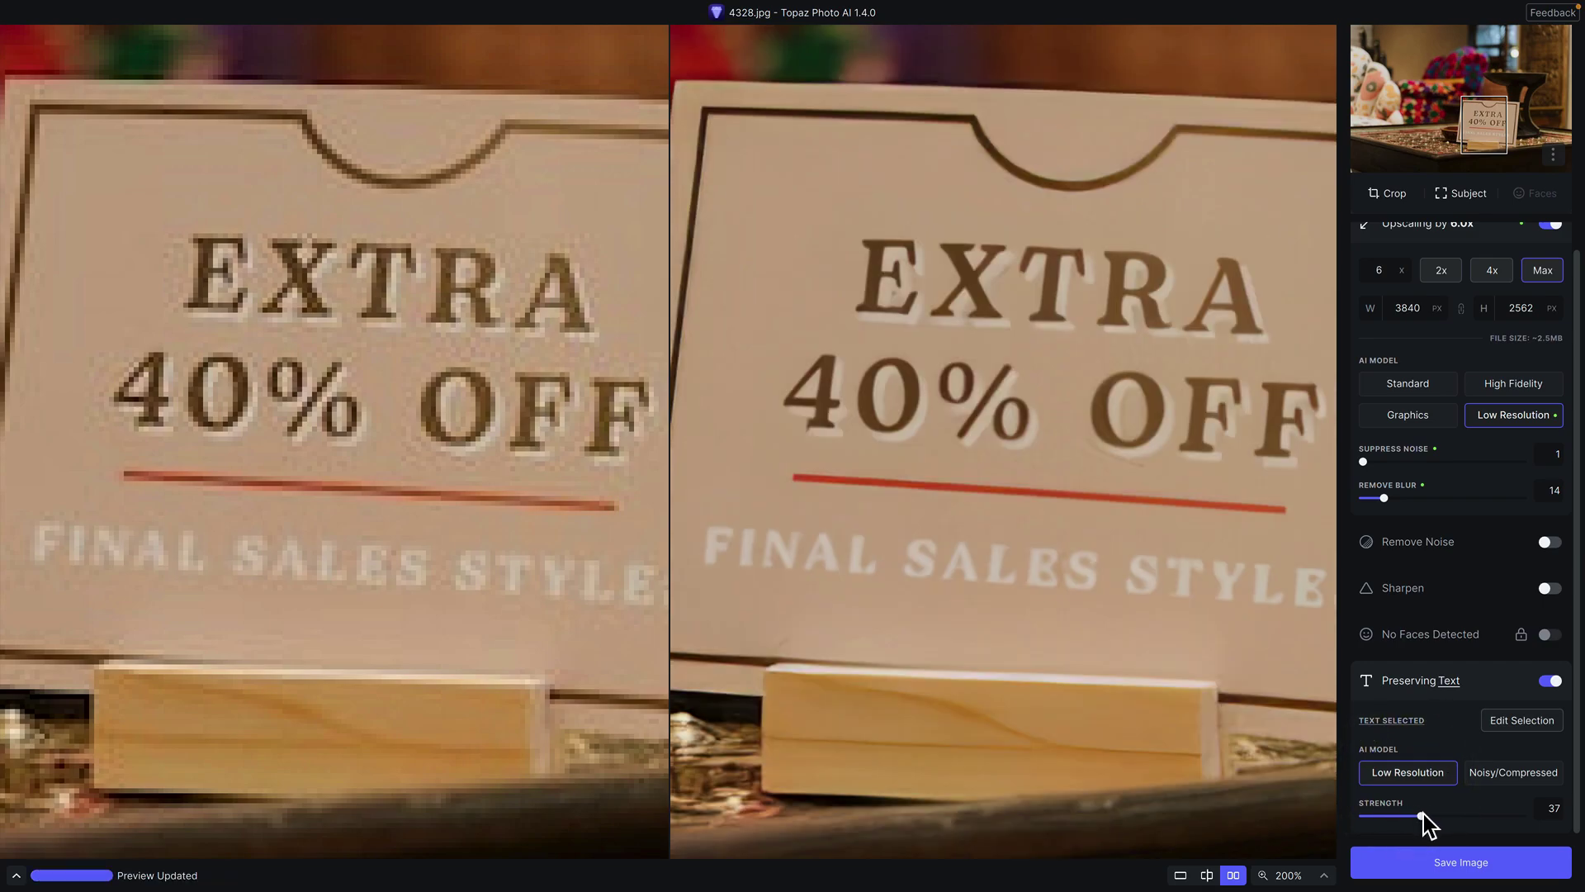
{"action": "left_click_drag", "start_coordinate": [1422, 816], "coordinate": [1354, 815]}
{"action": "left_click_drag", "start_coordinate": [1365, 813], "coordinate": [1581, 829]}
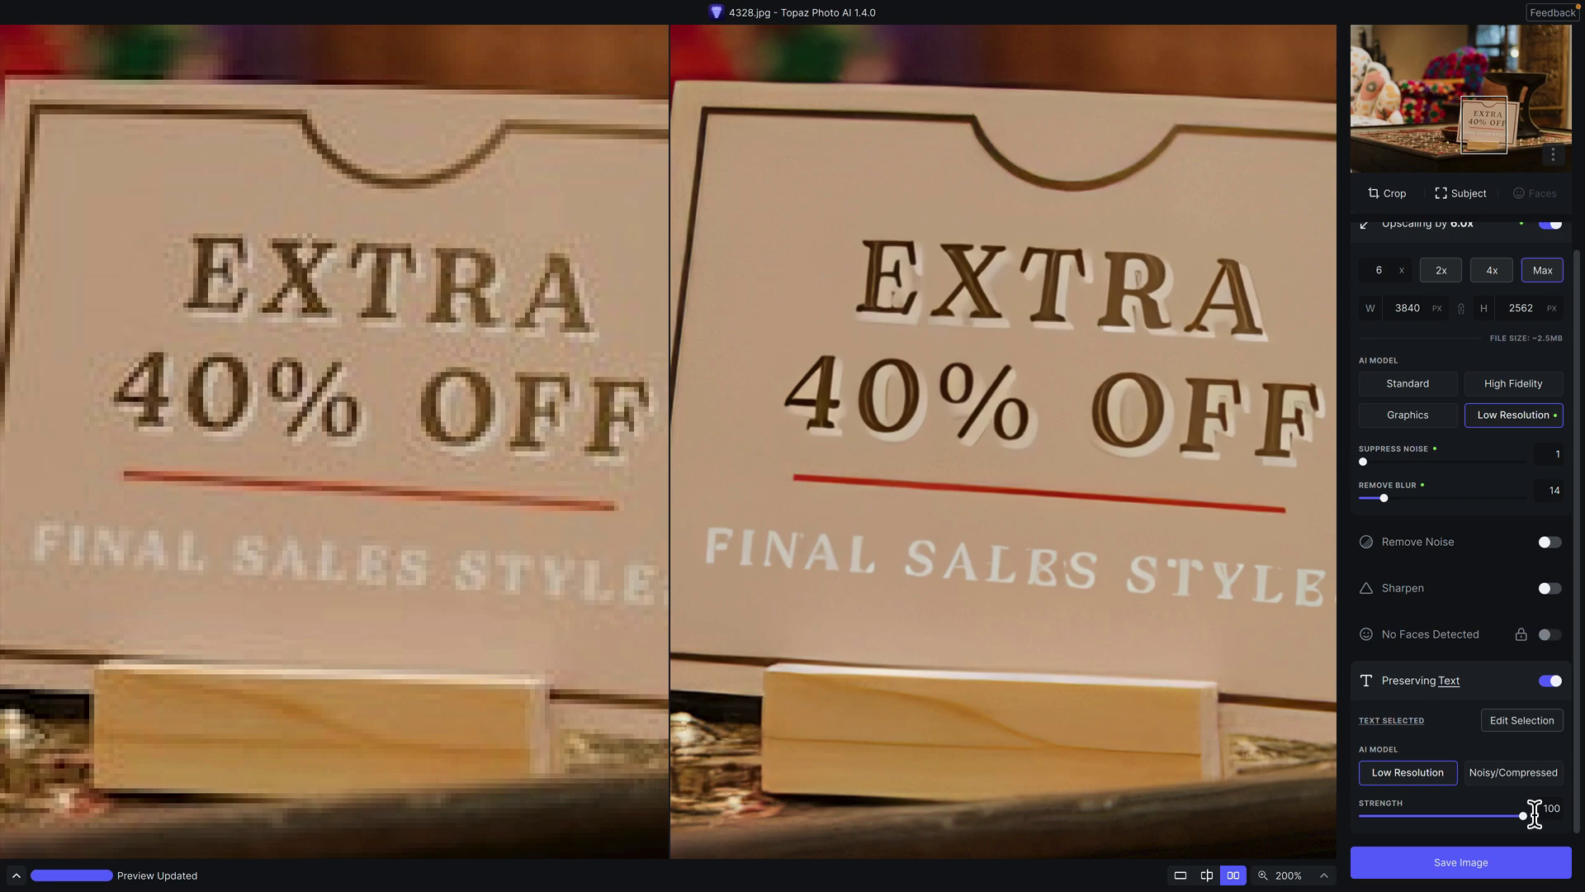
{"action": "left_click_drag", "start_coordinate": [1448, 815], "coordinate": [1443, 818]}
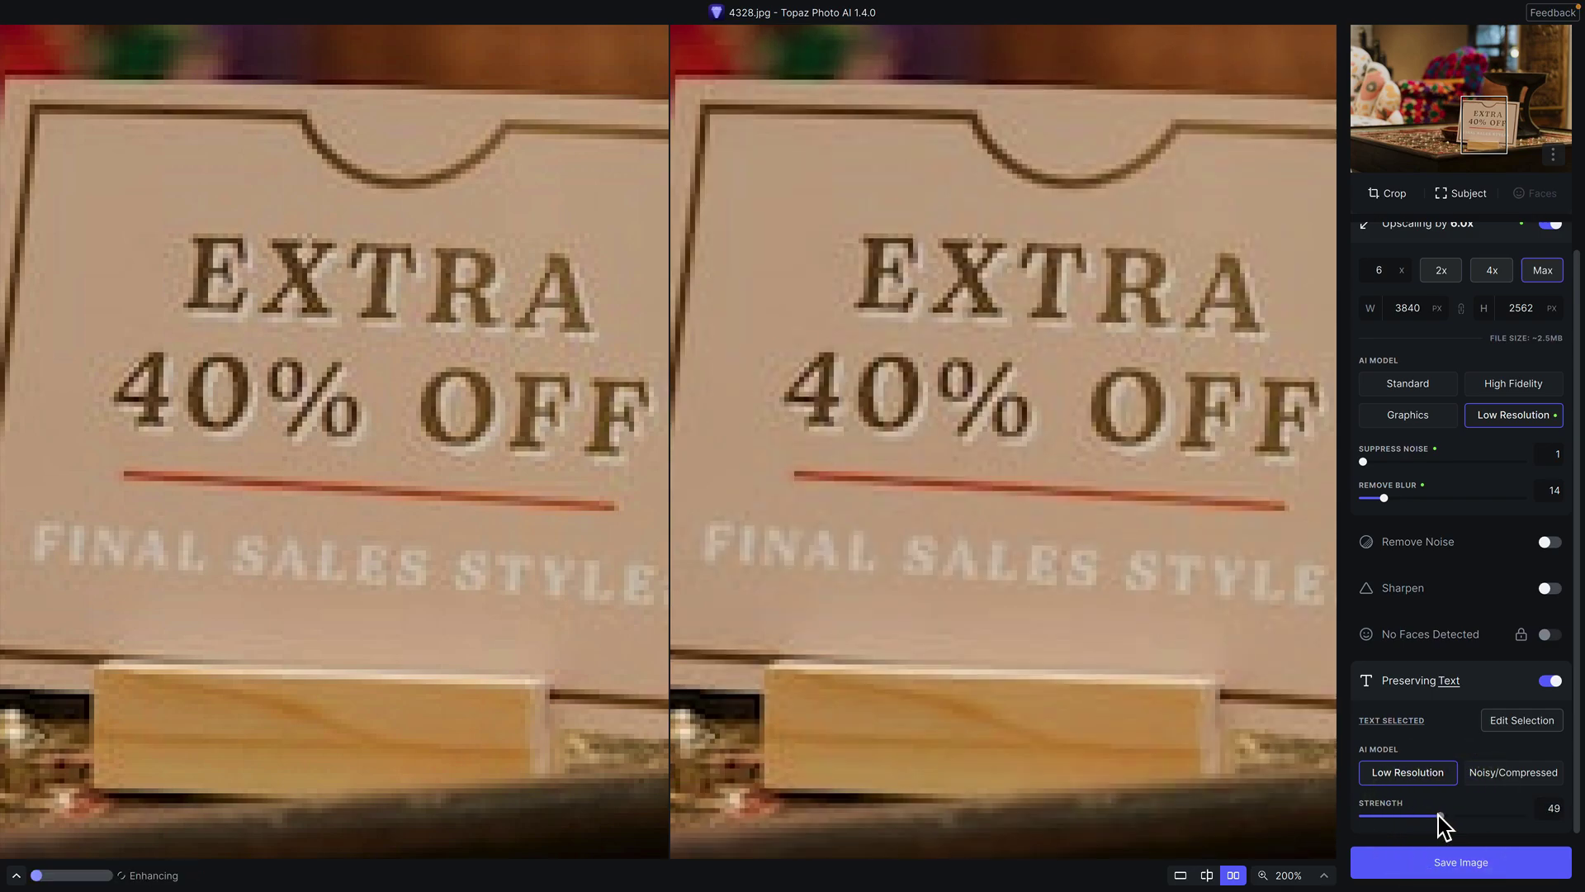
{"action": "left_click_drag", "start_coordinate": [1444, 816], "coordinate": [1448, 815]}
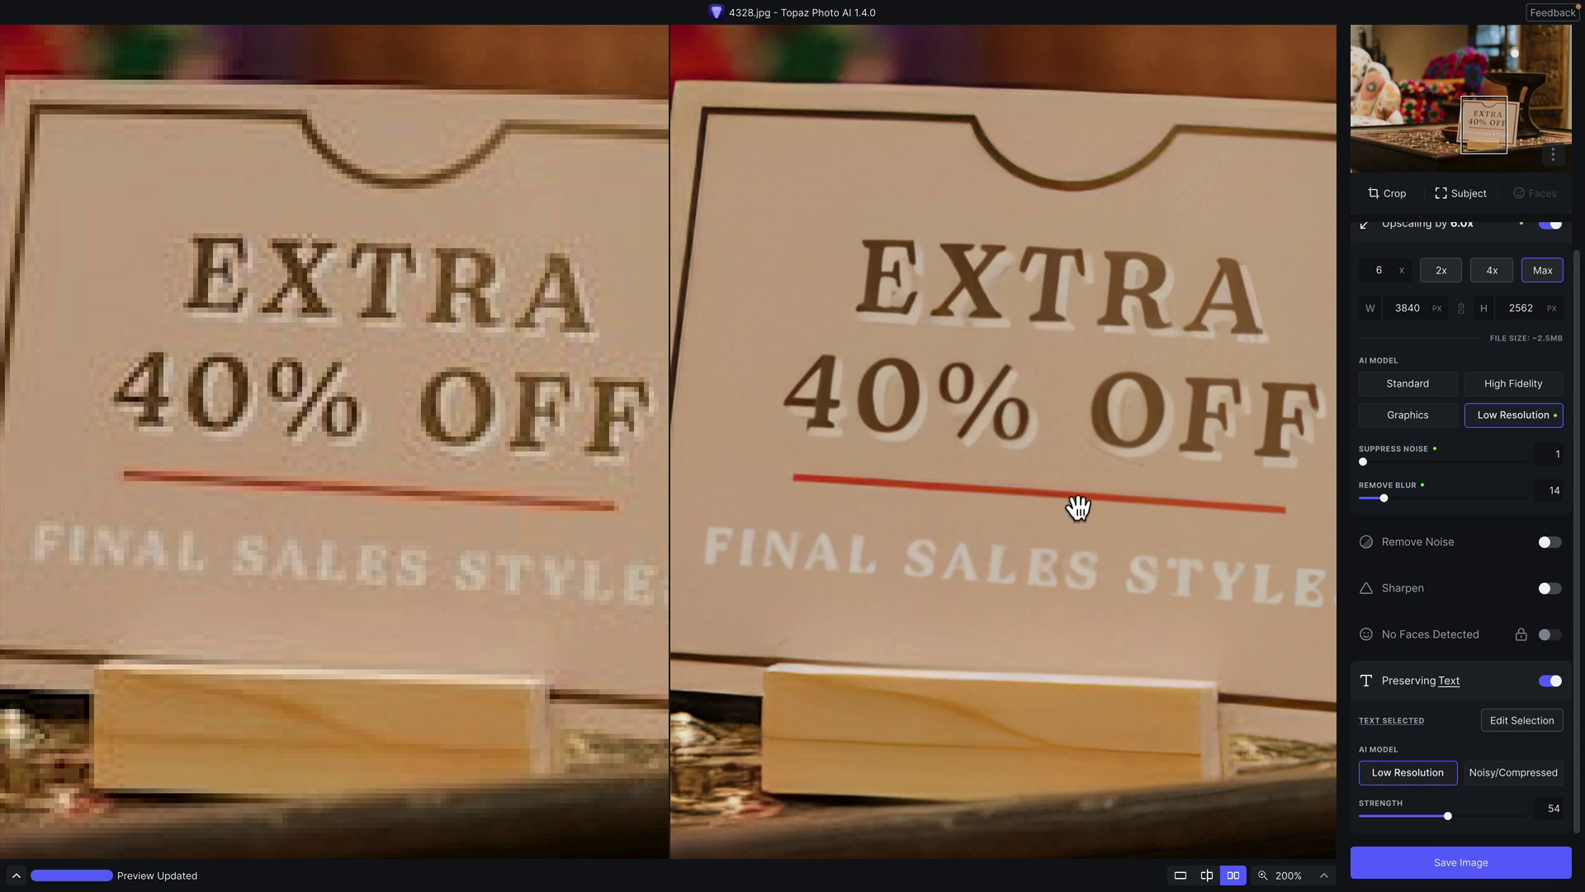
{"action": "mouse_move", "coordinate": [1361, 652]}
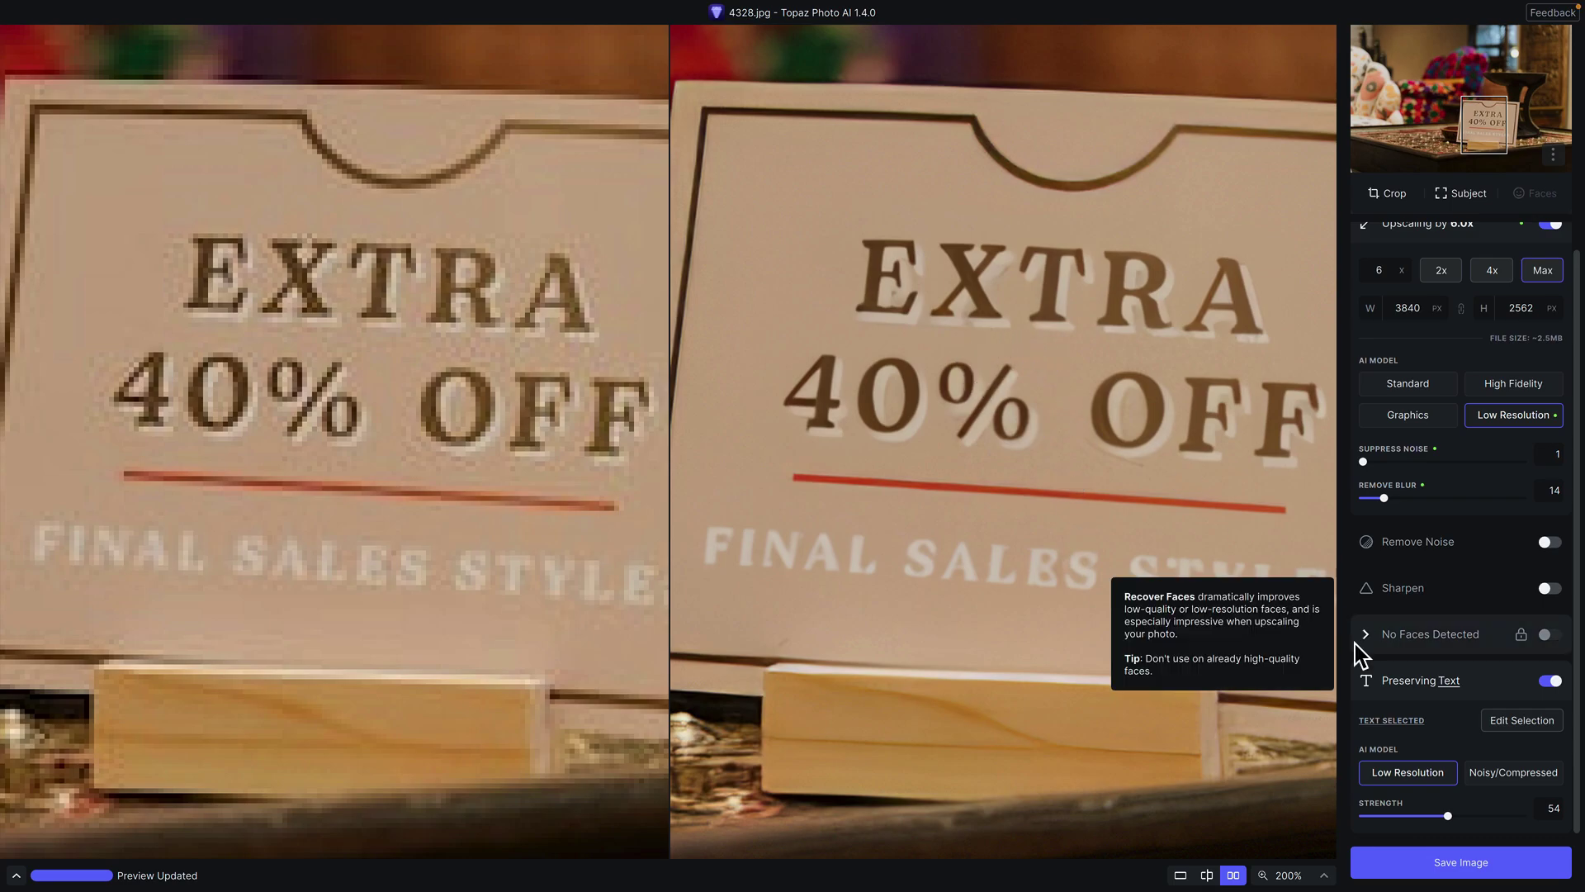
{"action": "left_click", "coordinate": [1551, 681]}
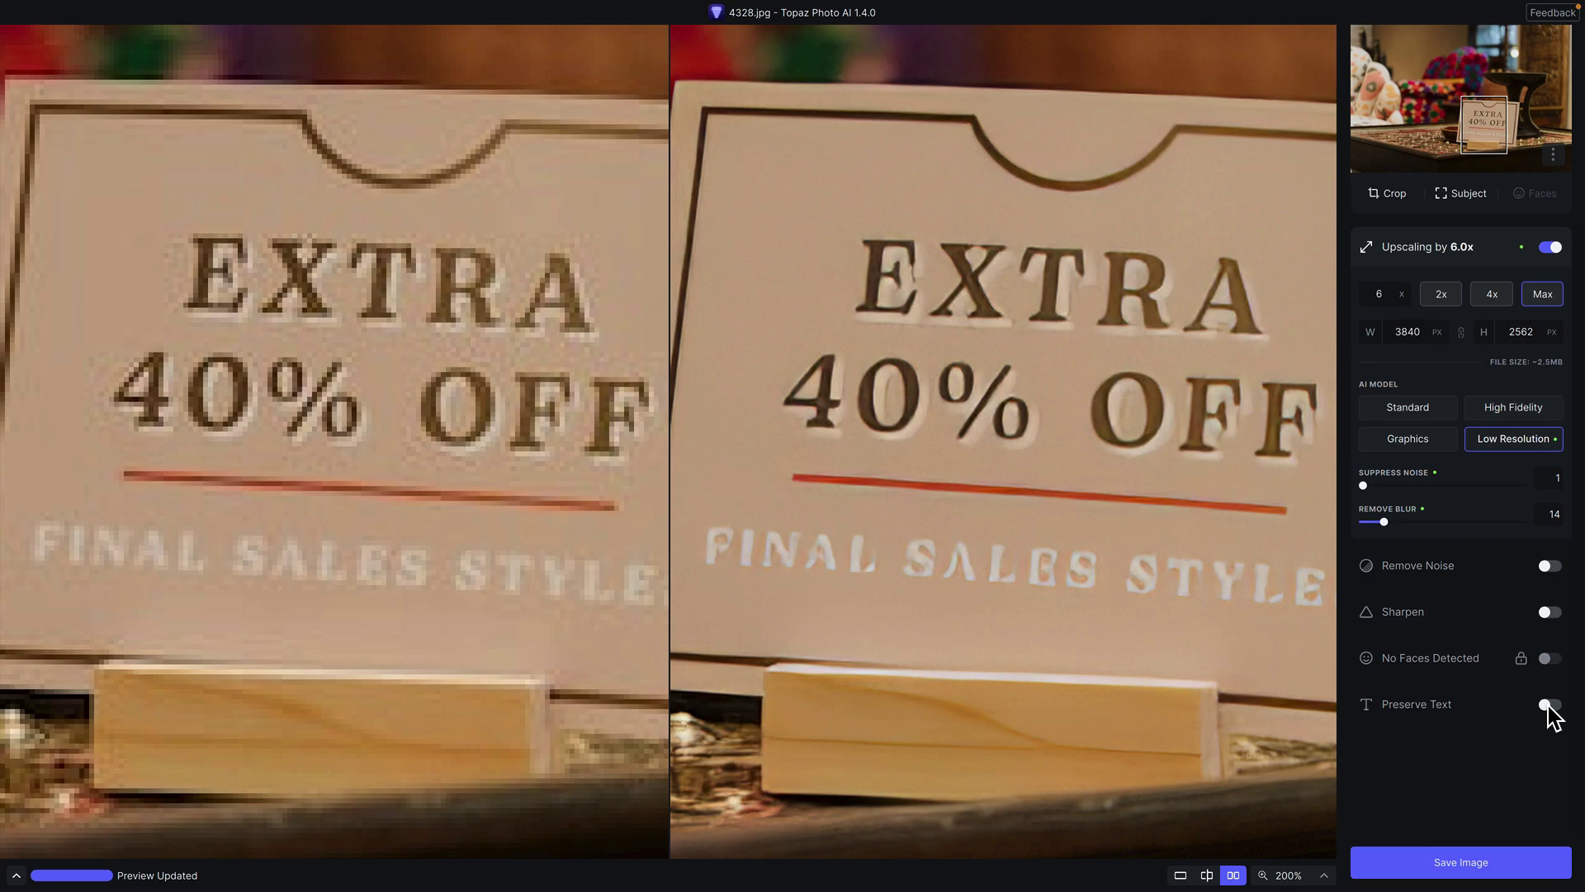
- Re-enable Preserve Text, fit the photo, and compare it off and on in single view
{"action": "left_click", "coordinate": [1549, 706]}
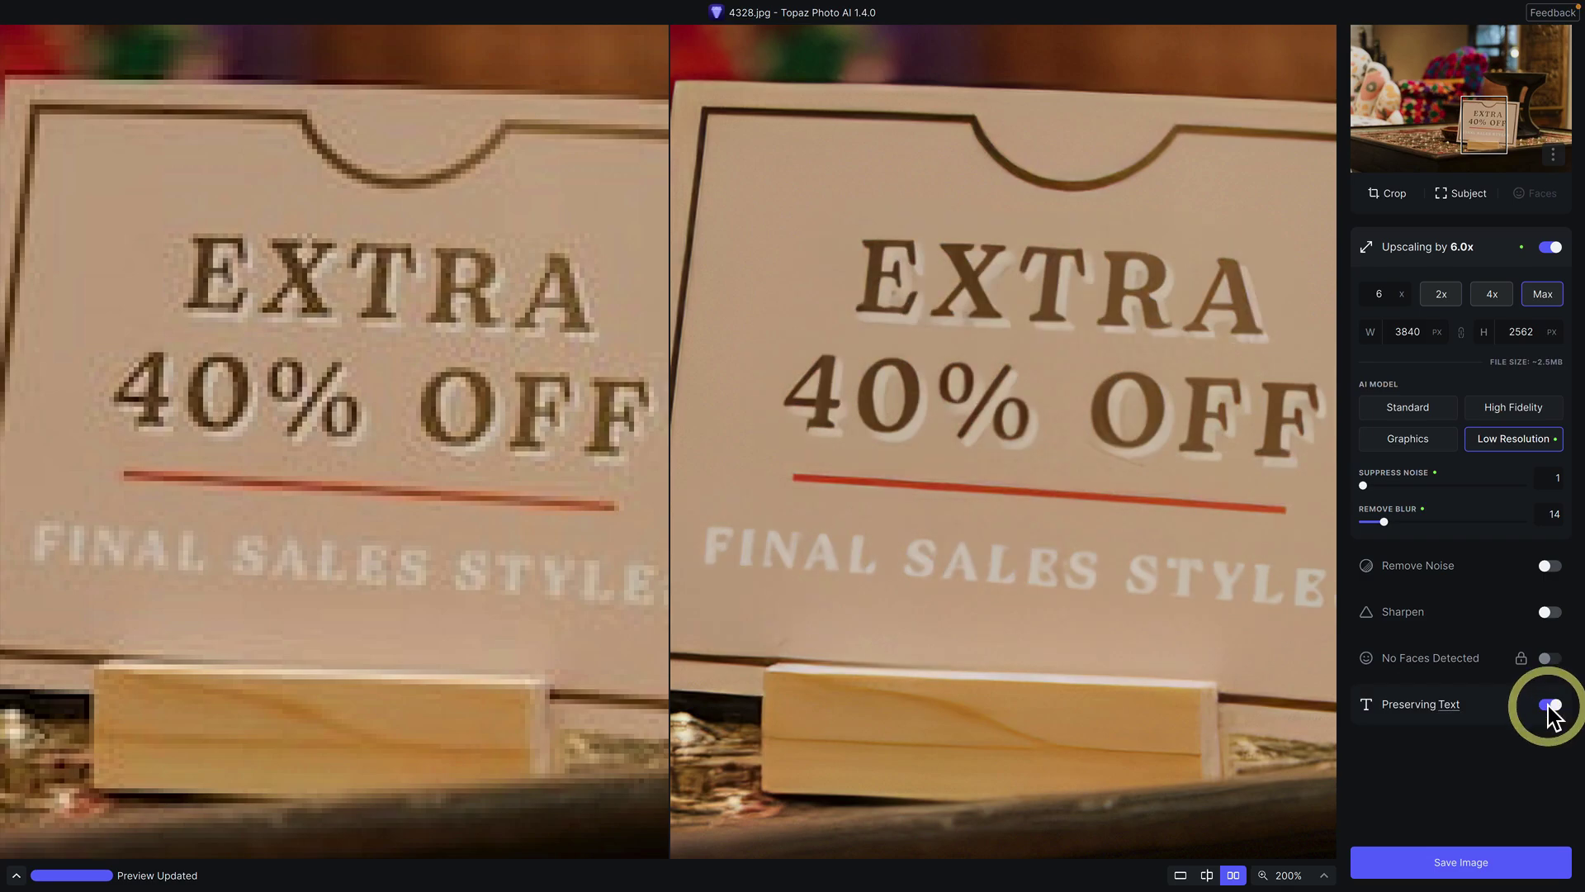
{"action": "left_click", "coordinate": [1321, 875]}
{"action": "left_click", "coordinate": [1273, 740]}
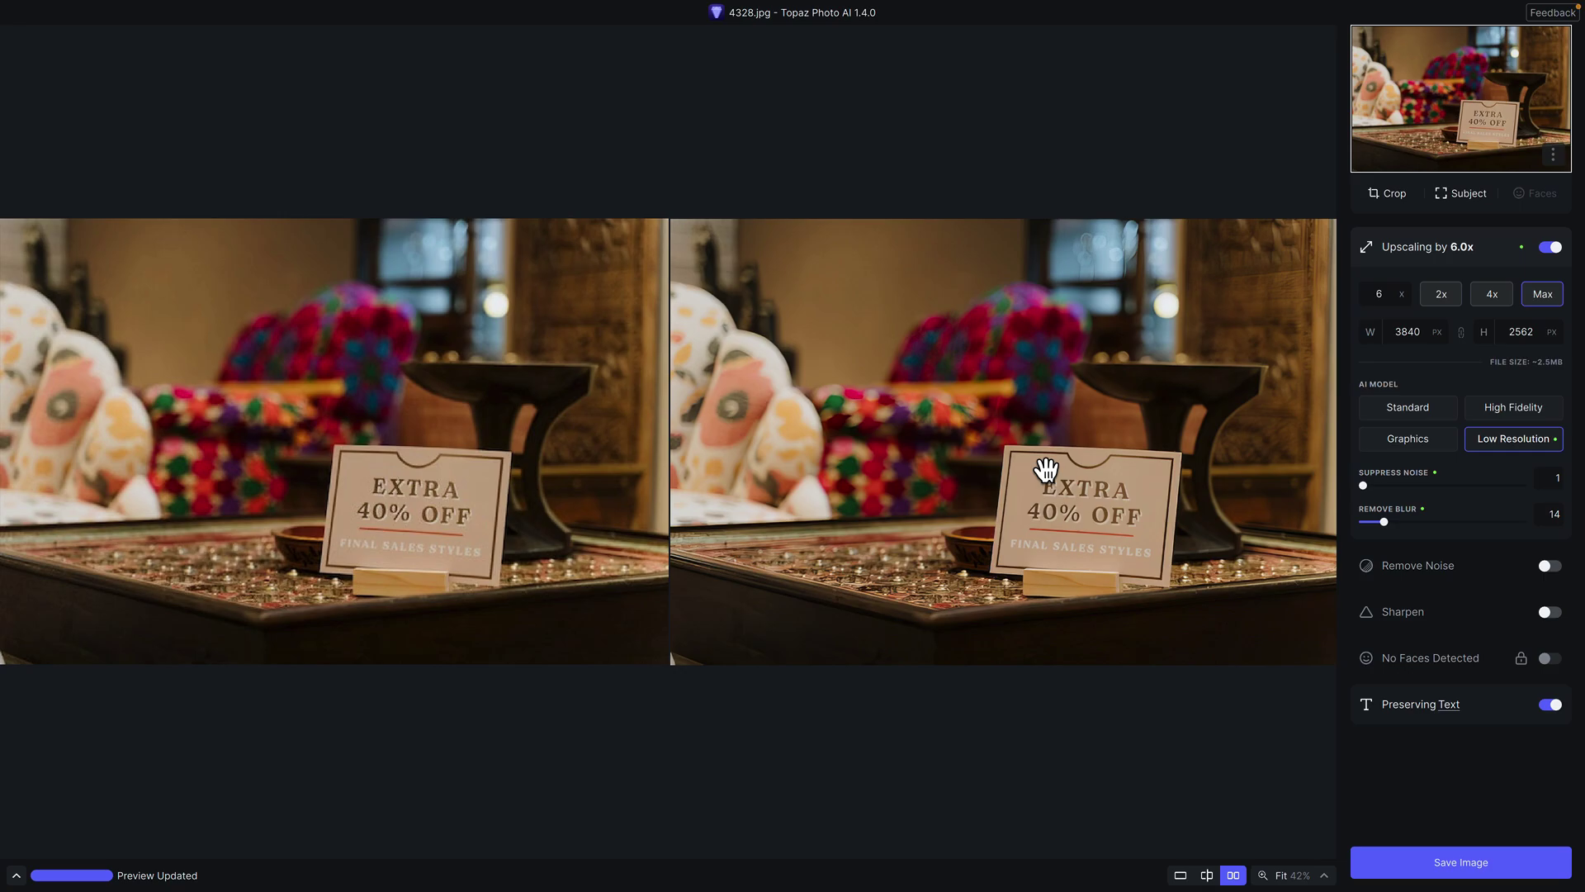
{"action": "left_click", "coordinate": [1549, 704]}
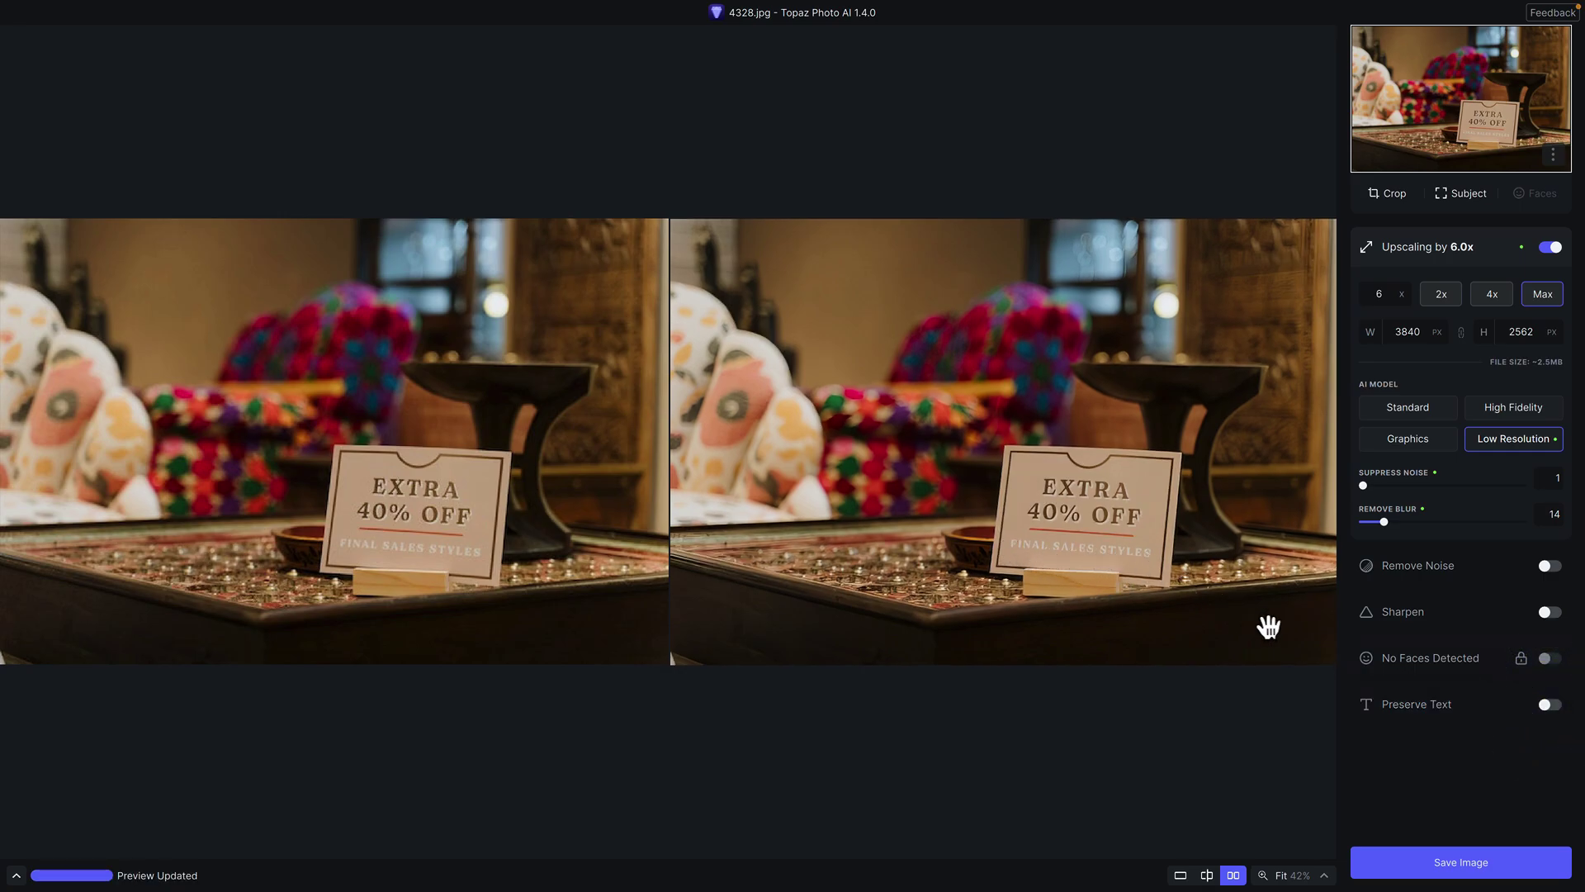
{"action": "left_click", "coordinate": [1549, 704]}
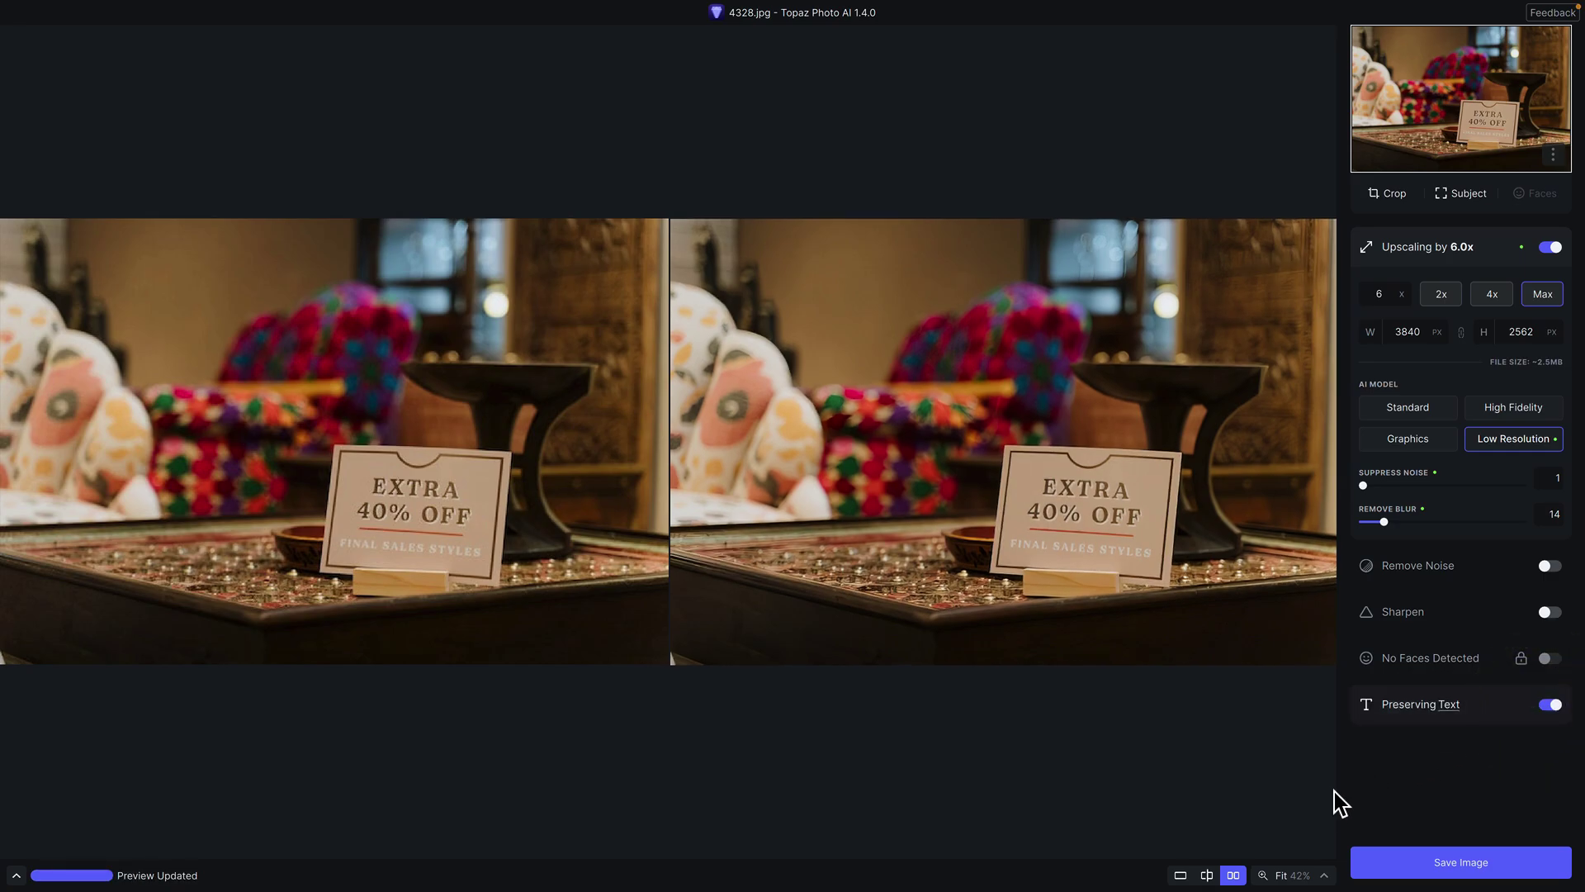
{"action": "left_click", "coordinate": [1181, 874]}
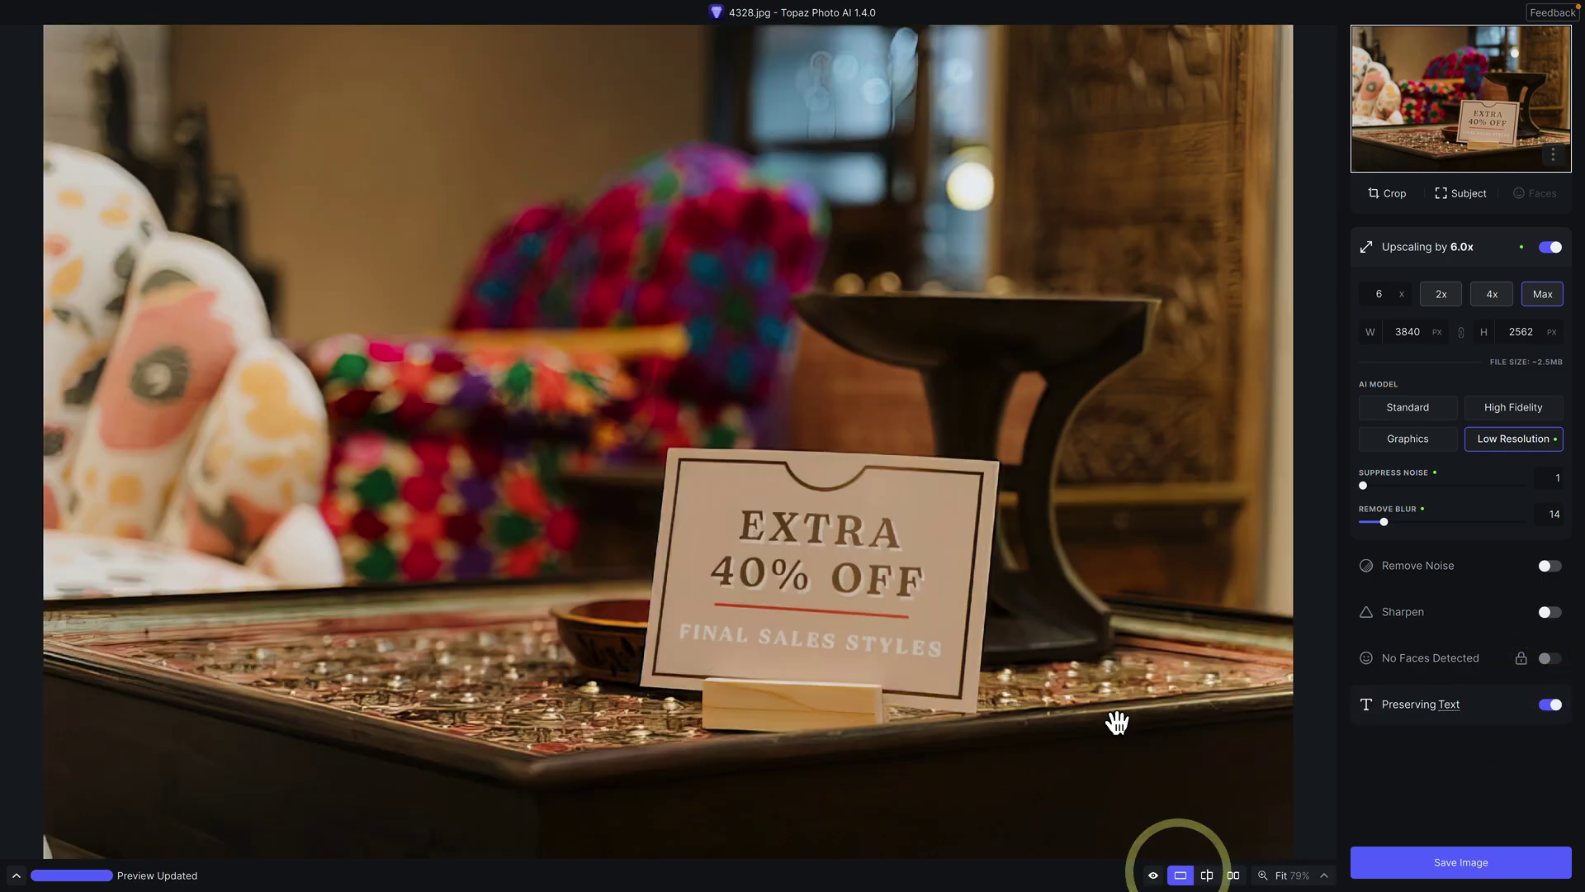
{"action": "left_click", "coordinate": [1550, 705]}
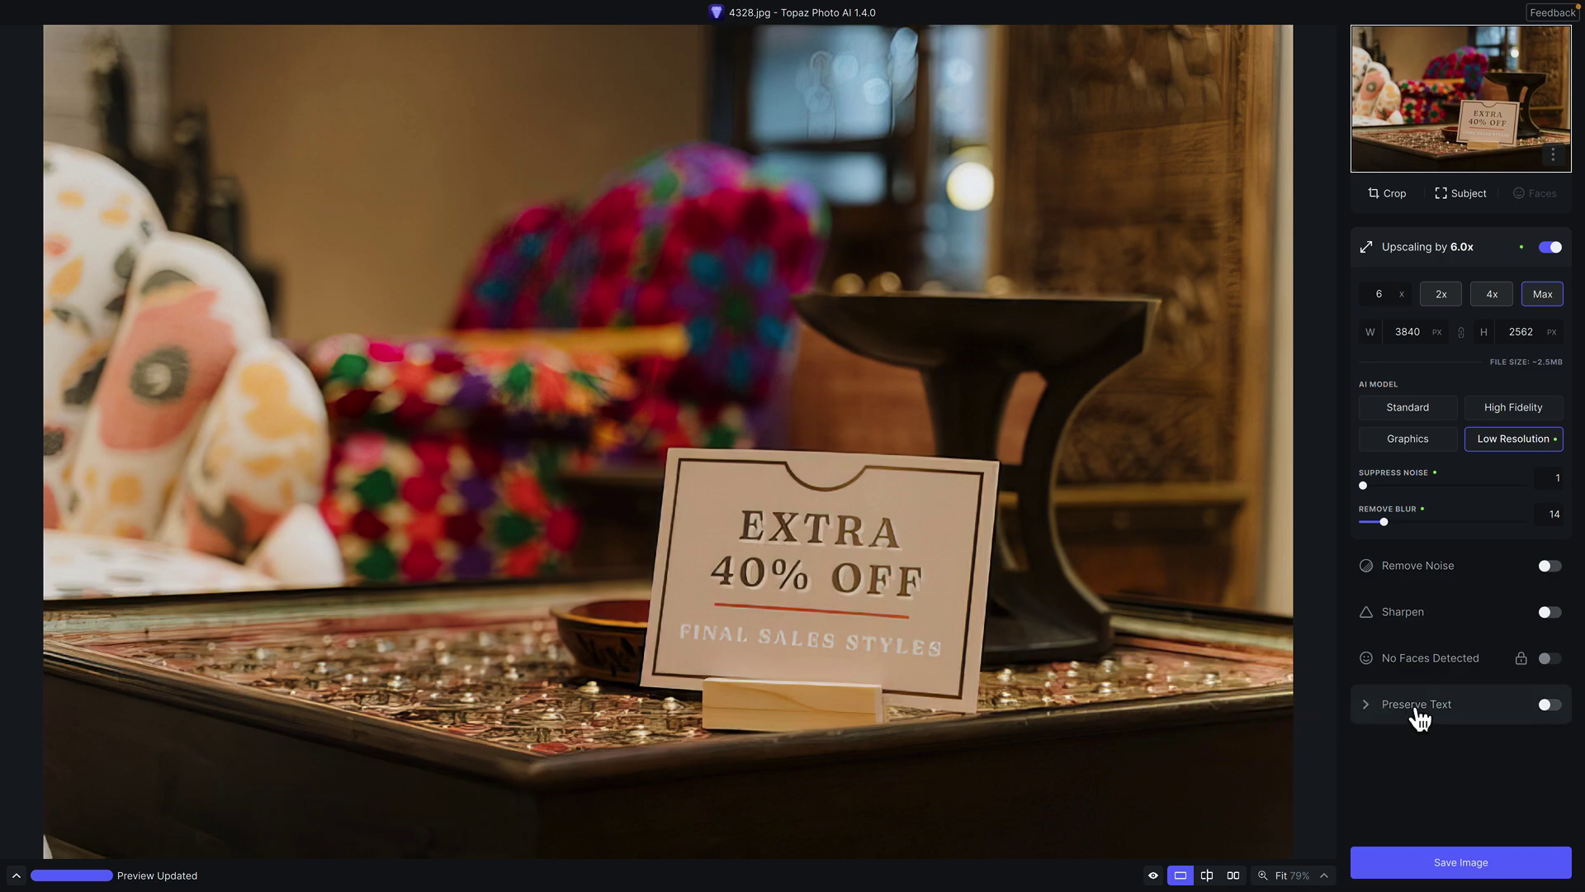
{"action": "left_click", "coordinate": [1551, 706]}
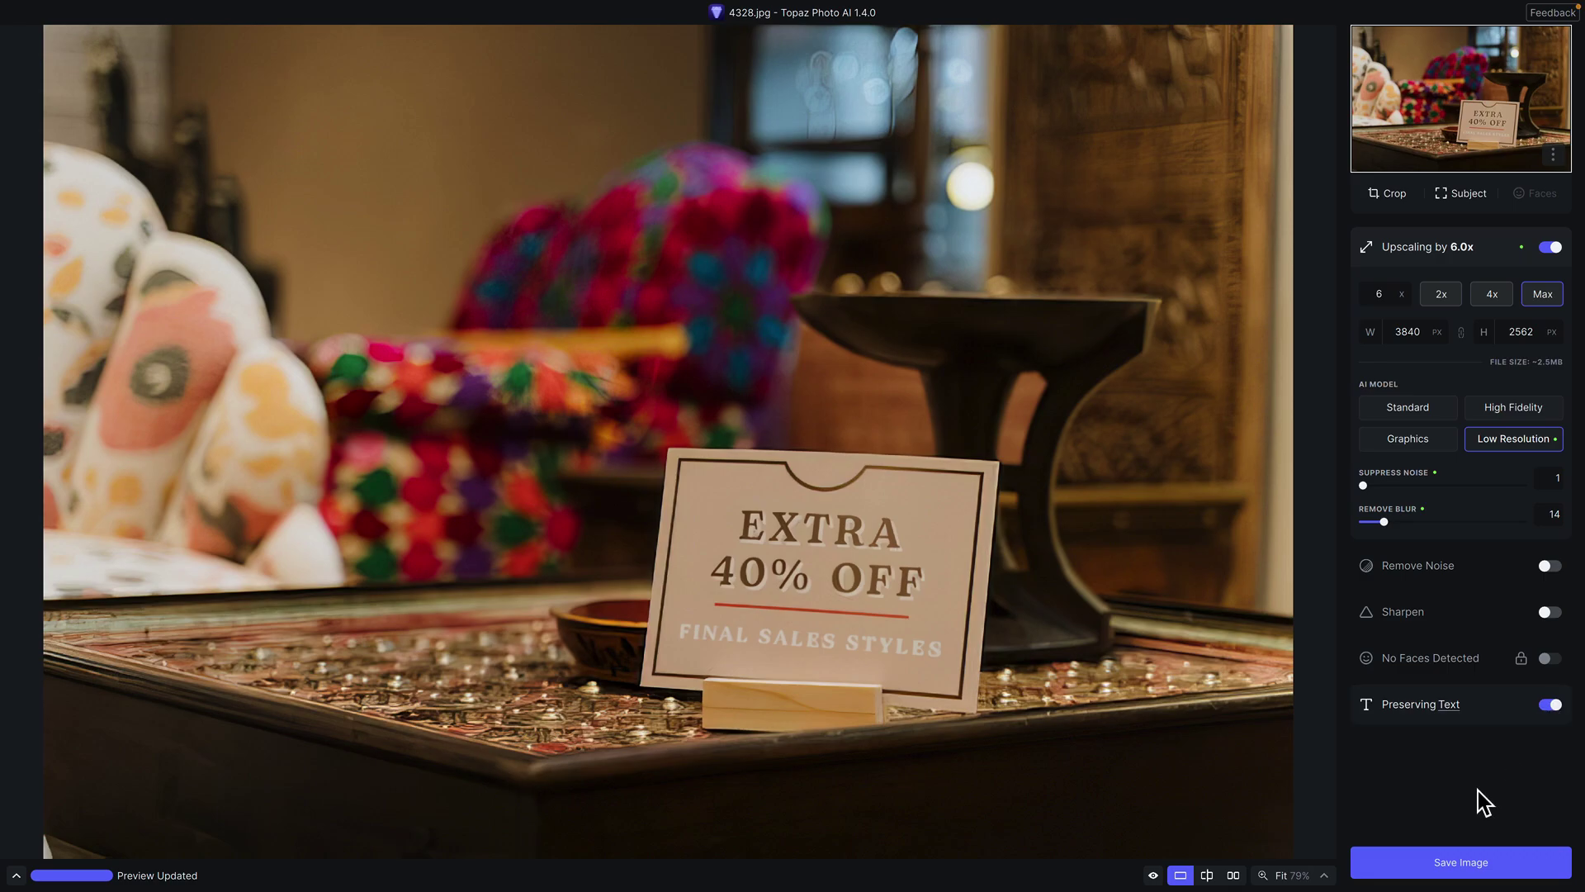
- Enable adding applied filters to the export filename, check Location and Format, then cancel
{"action": "left_click", "coordinate": [1457, 859]}
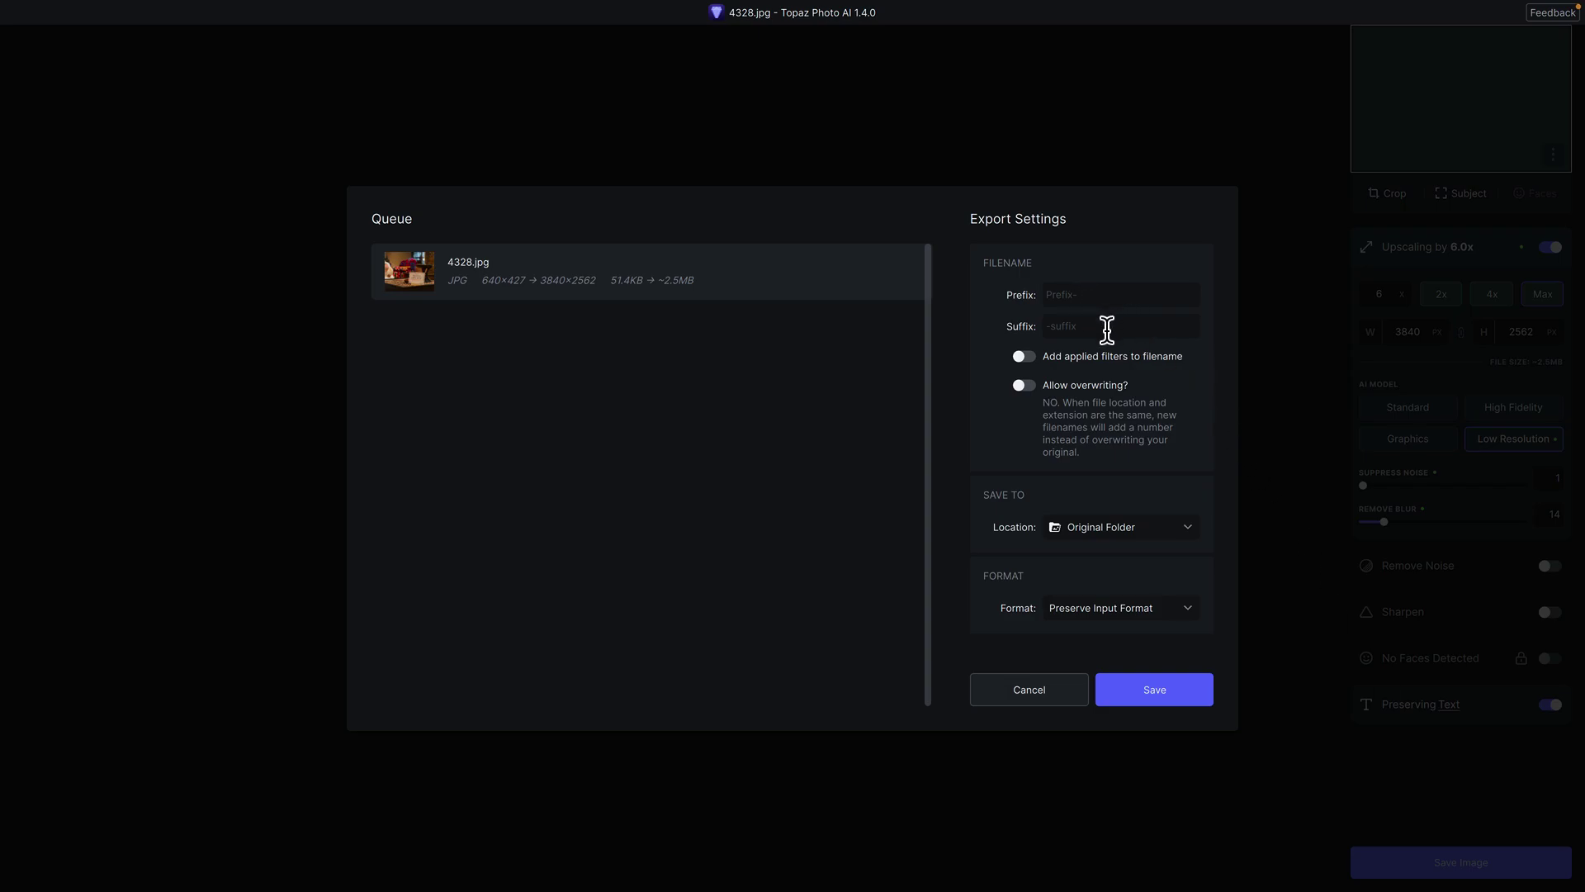
{"action": "left_click", "coordinate": [1033, 356]}
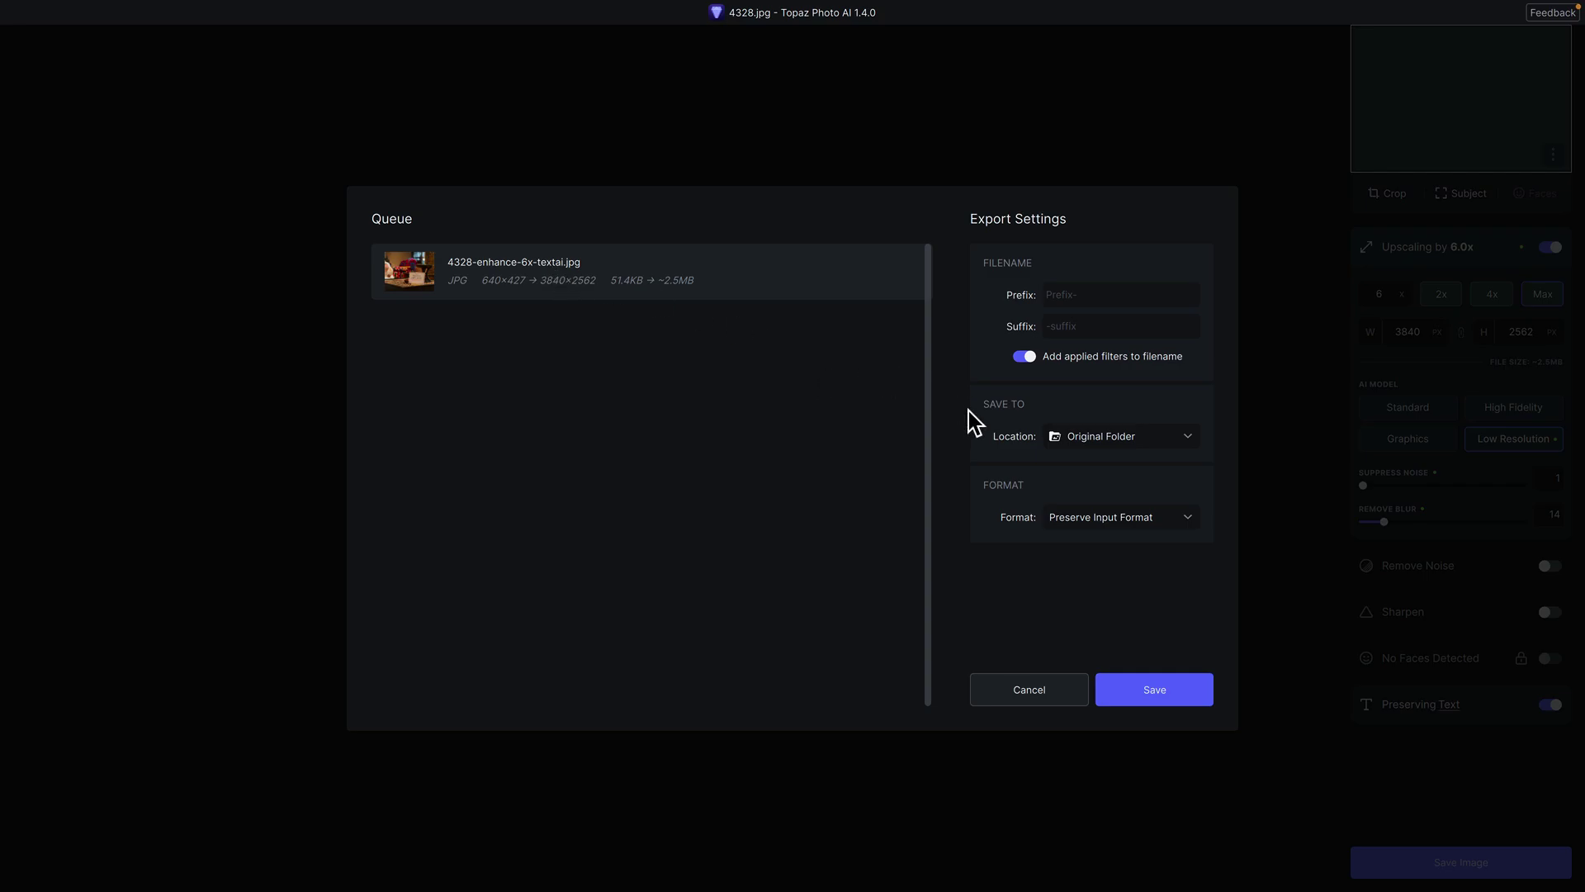
{"action": "left_click", "coordinate": [1125, 438]}
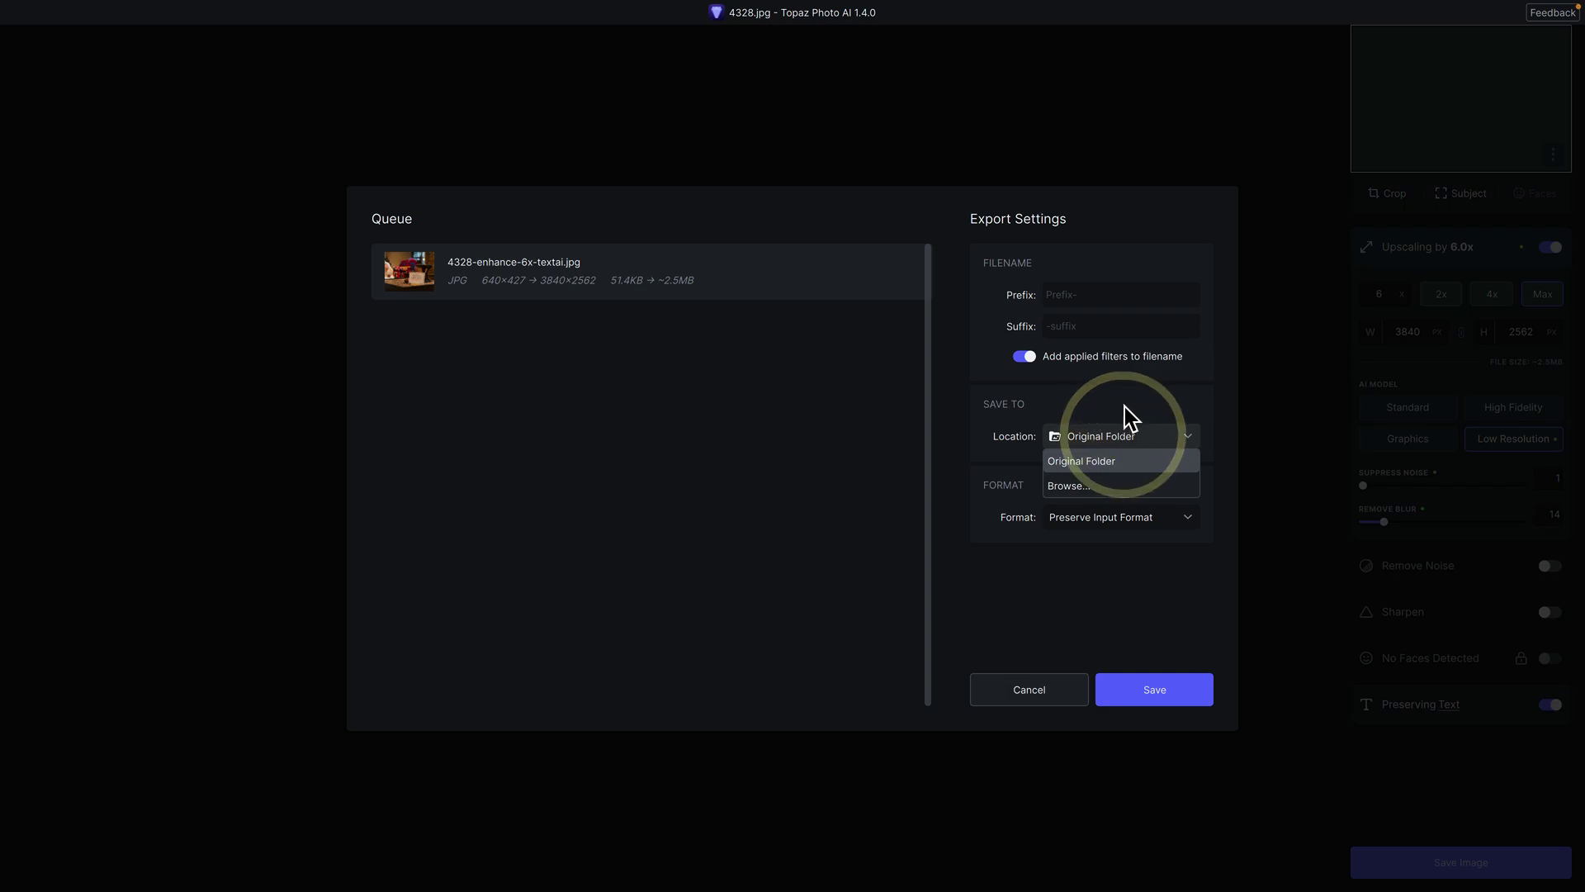
{"action": "left_click", "coordinate": [1125, 408]}
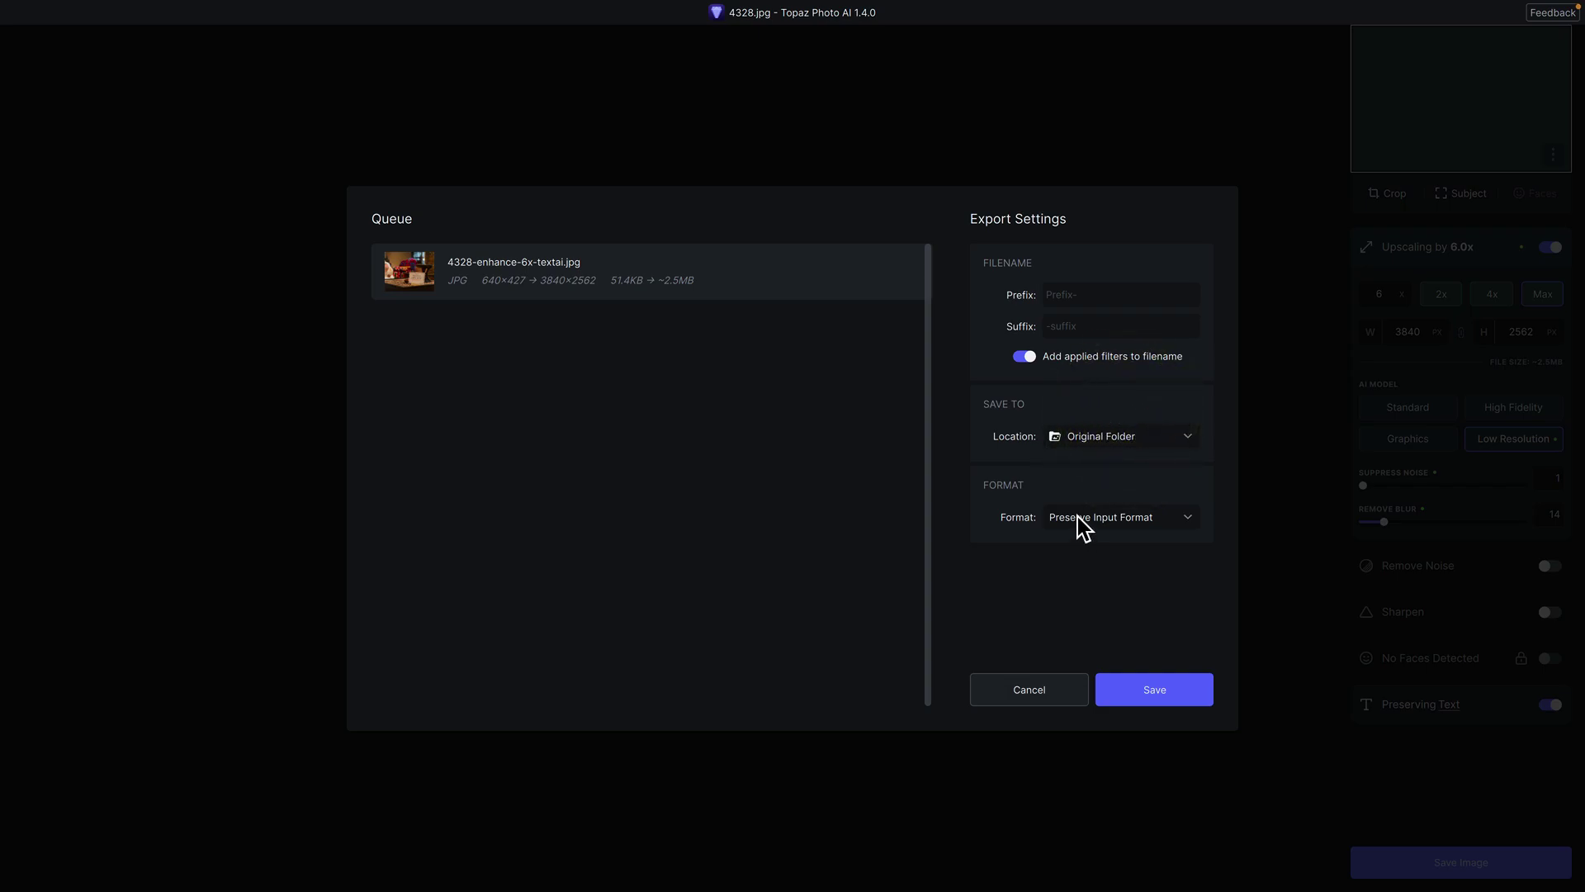
{"action": "left_click", "coordinate": [1078, 517]}
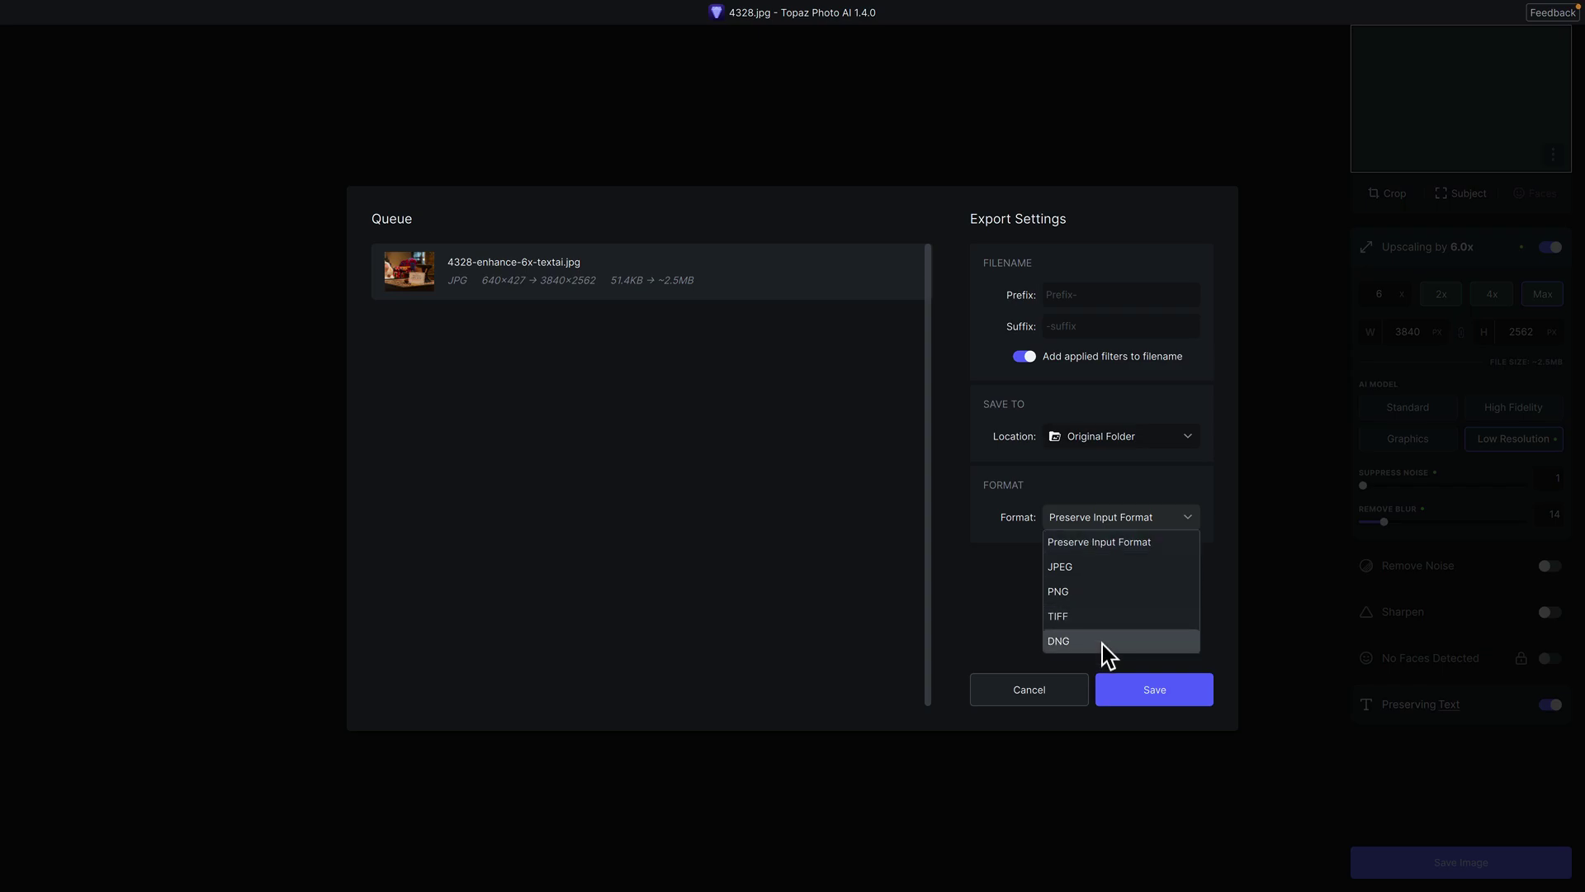
{"action": "left_click", "coordinate": [963, 589]}
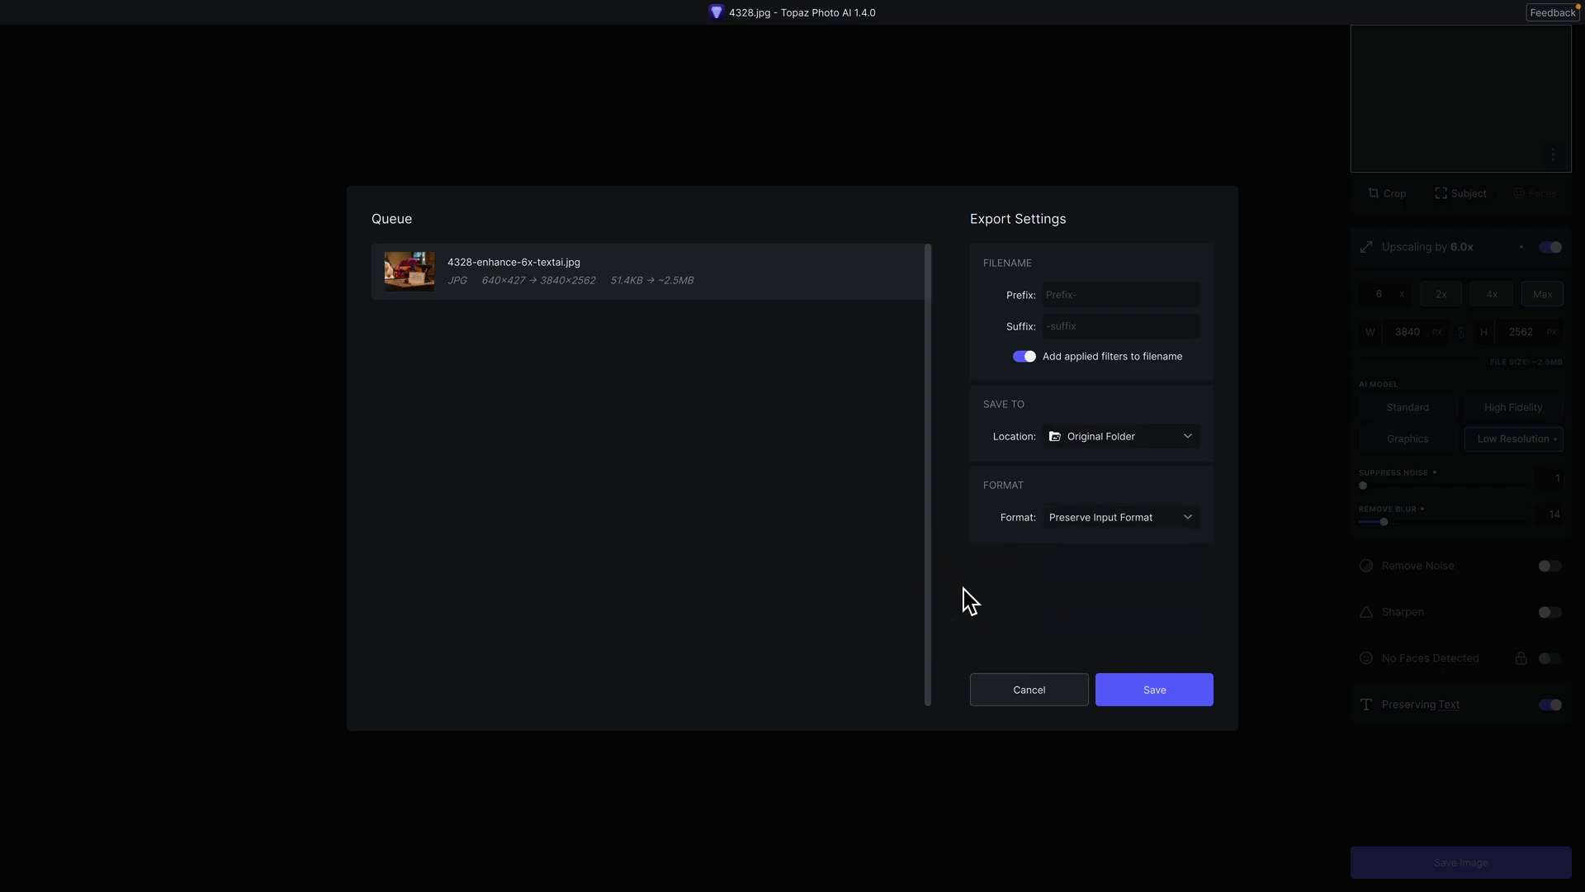
{"action": "left_click", "coordinate": [1030, 689]}
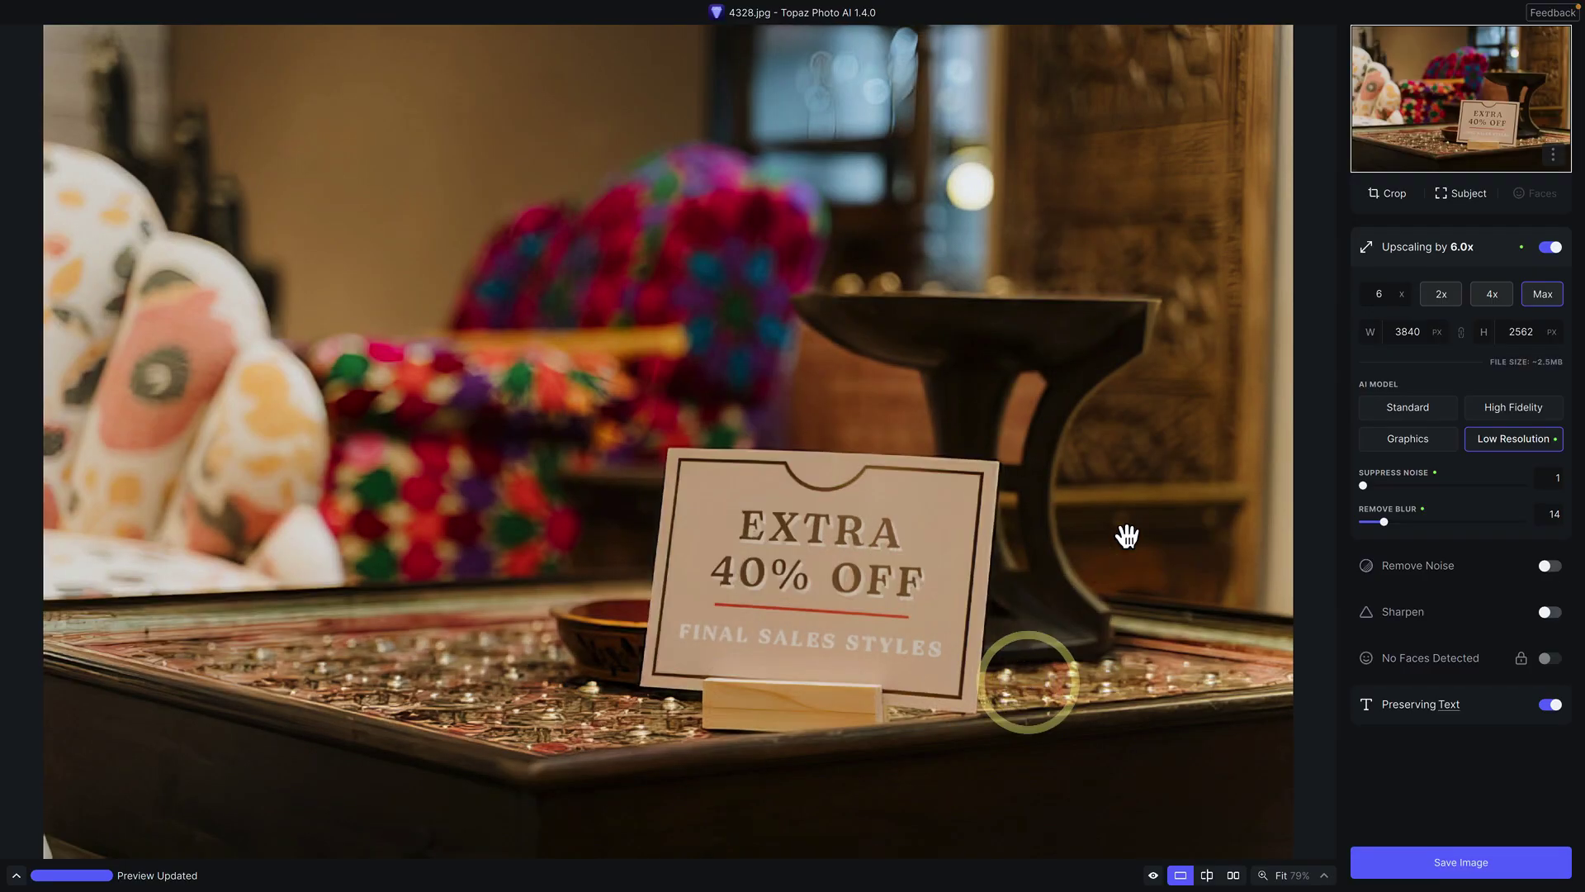
- Close 4328.jpg without saving and open the Kodak booth photo 4765.jpg from Recent
{"action": "left_click", "coordinate": [1324, 450]}
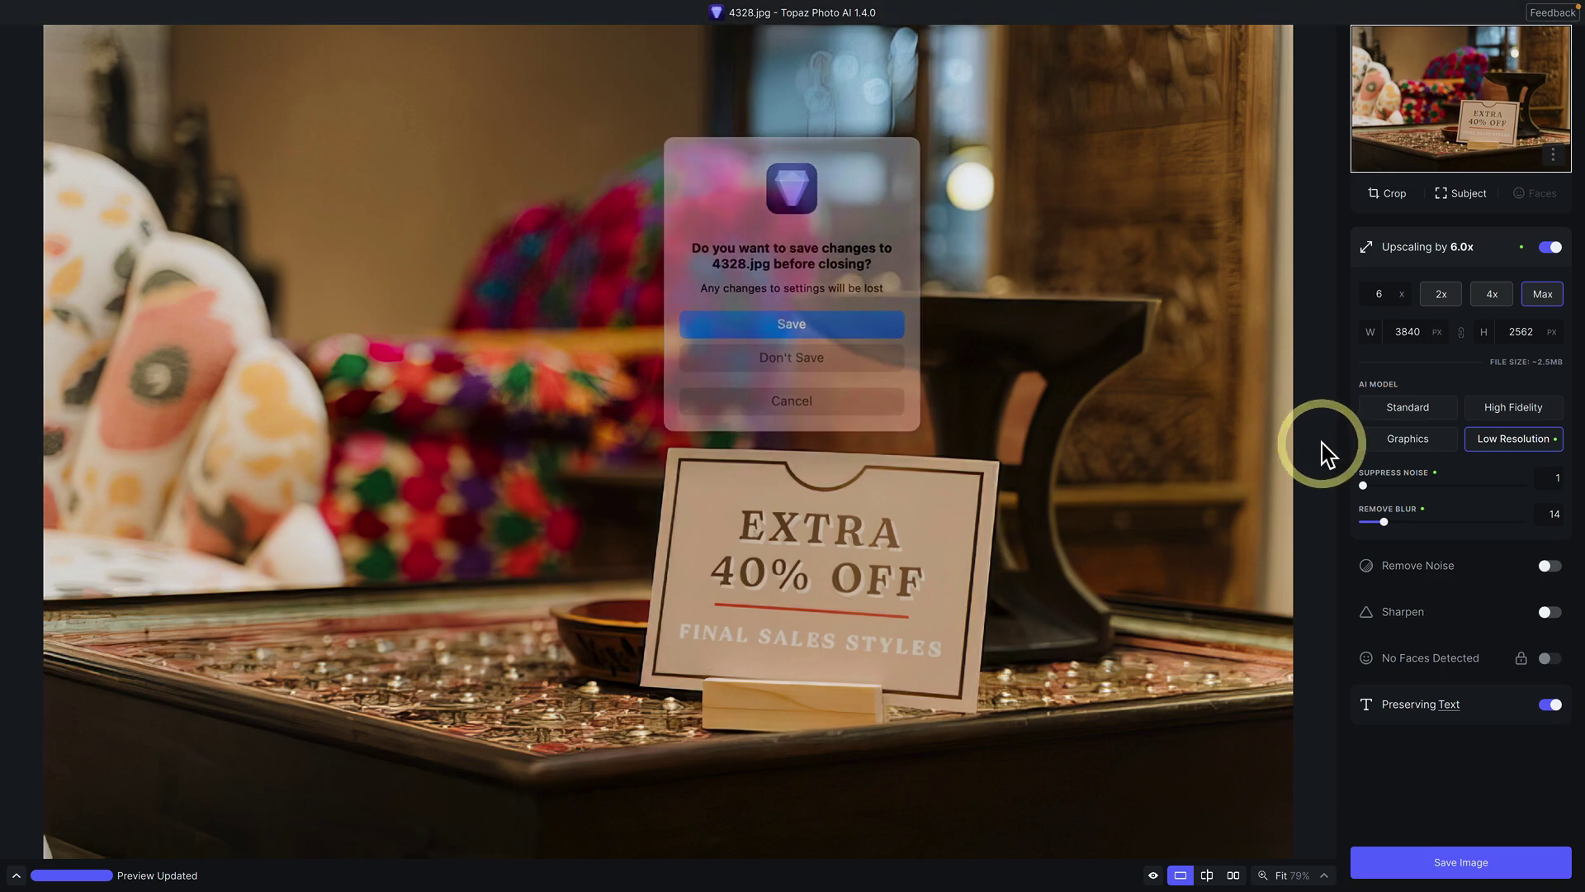
{"action": "left_click", "coordinate": [847, 349]}
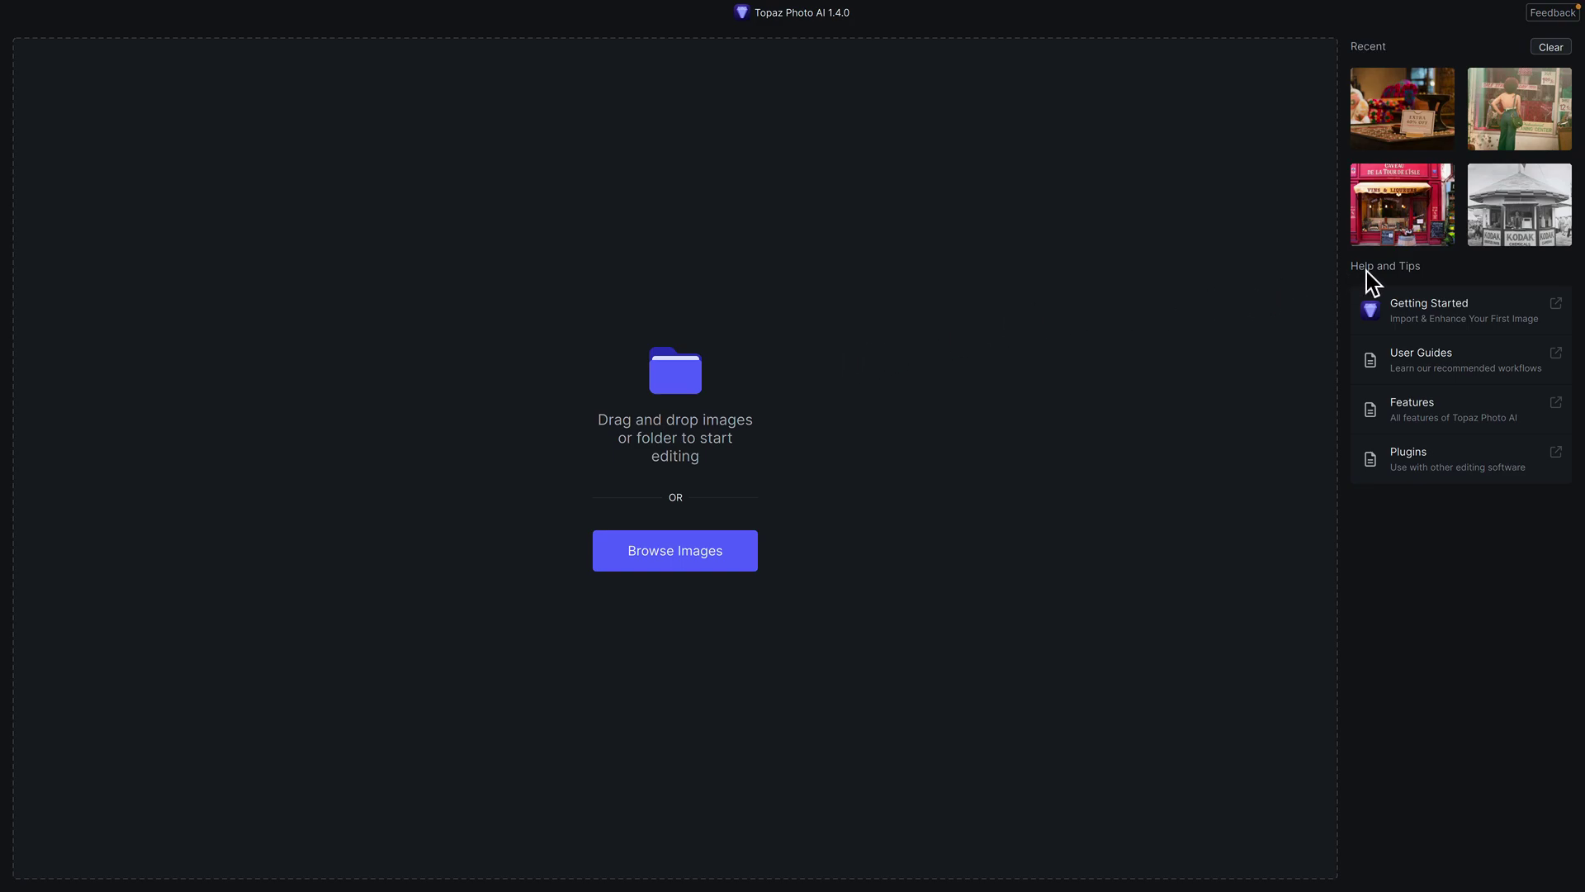
{"action": "left_click", "coordinate": [1489, 231]}
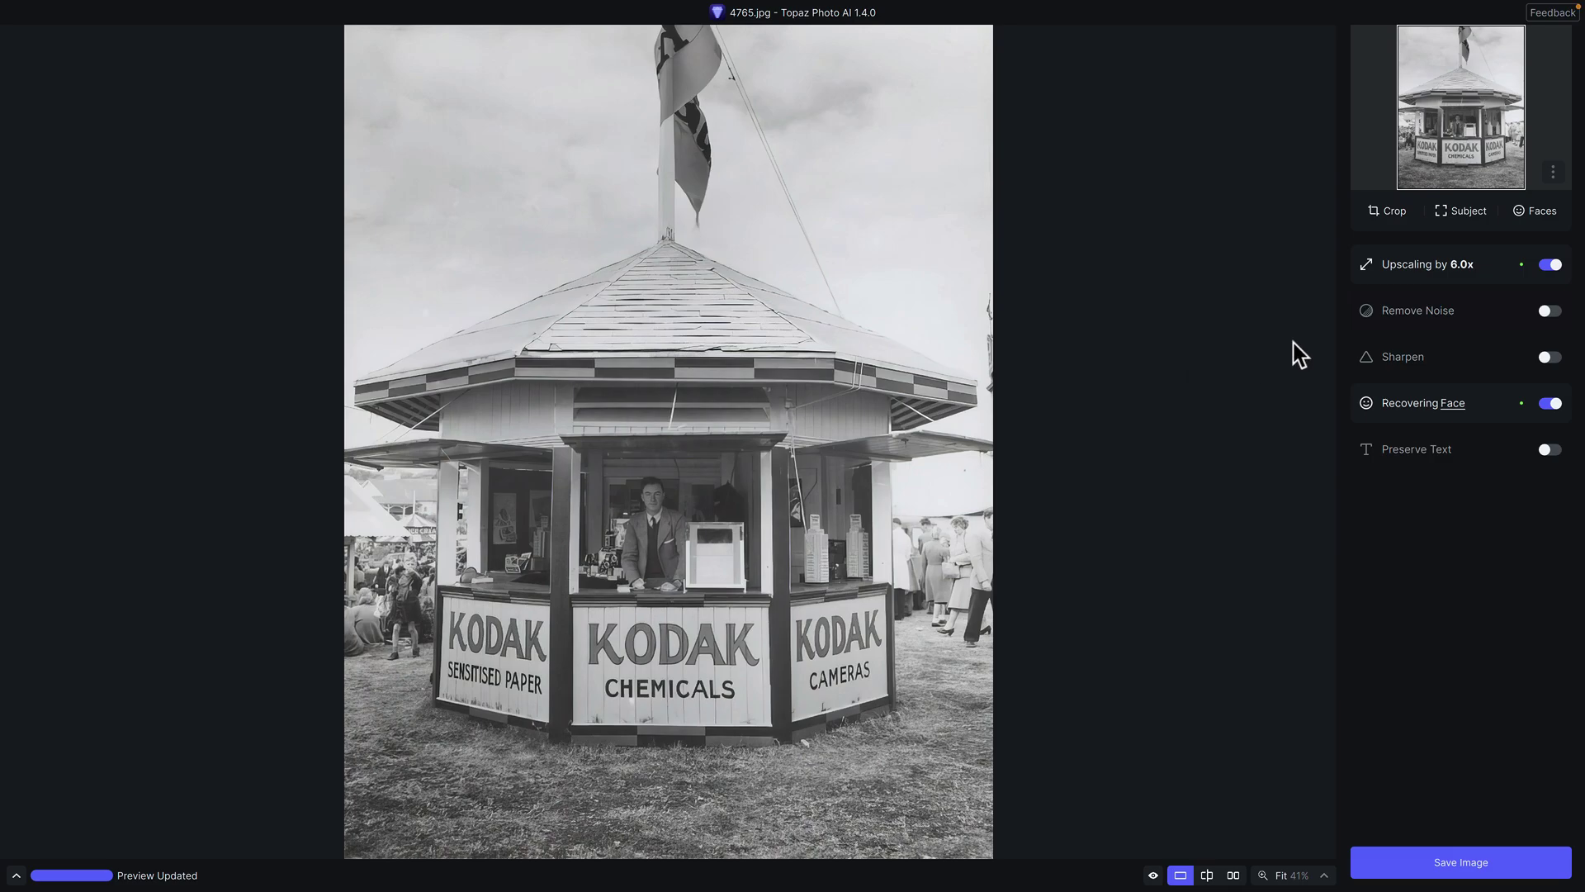
- Zoom the preview to 200% on the man's face and compare it with the original
{"action": "left_click", "coordinate": [1486, 281]}
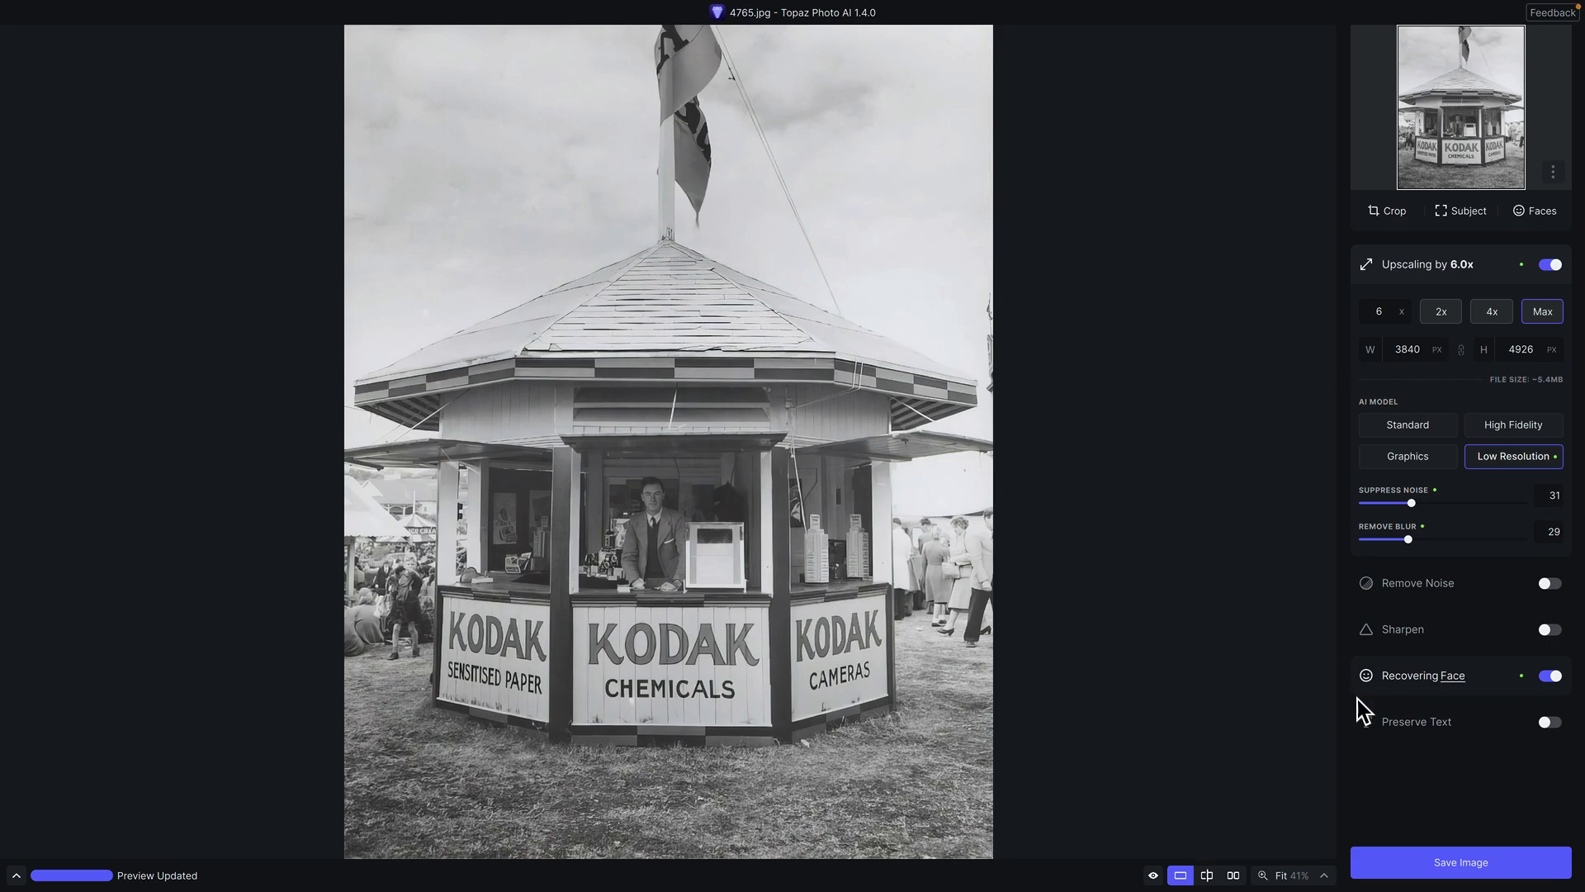
{"action": "left_click", "coordinate": [1483, 690]}
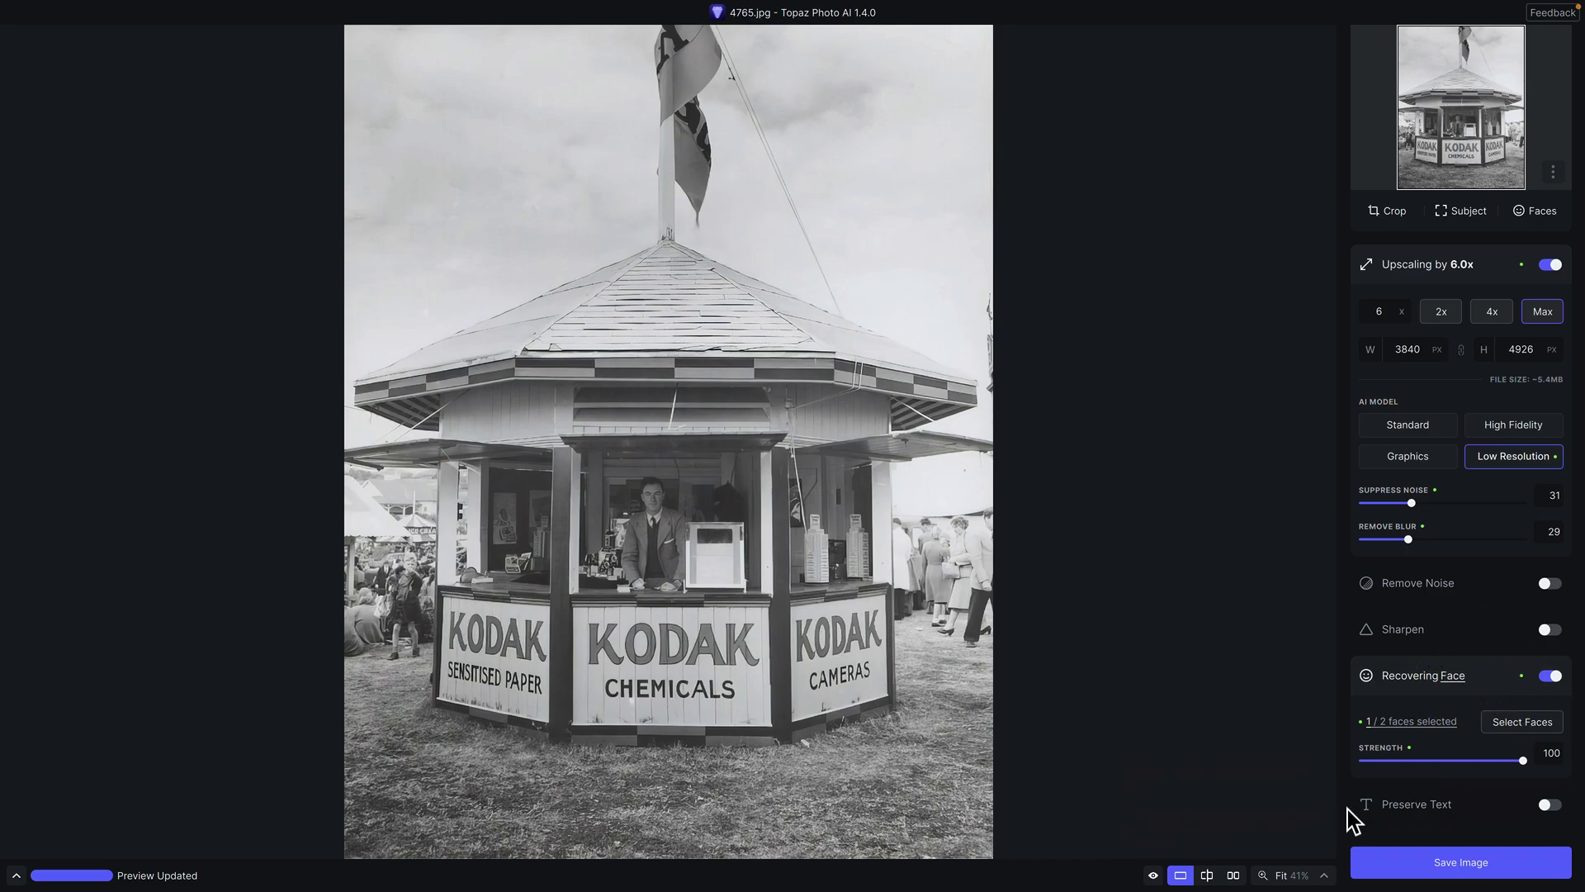
{"action": "left_click", "coordinate": [1325, 875]}
{"action": "left_click", "coordinate": [1304, 820]}
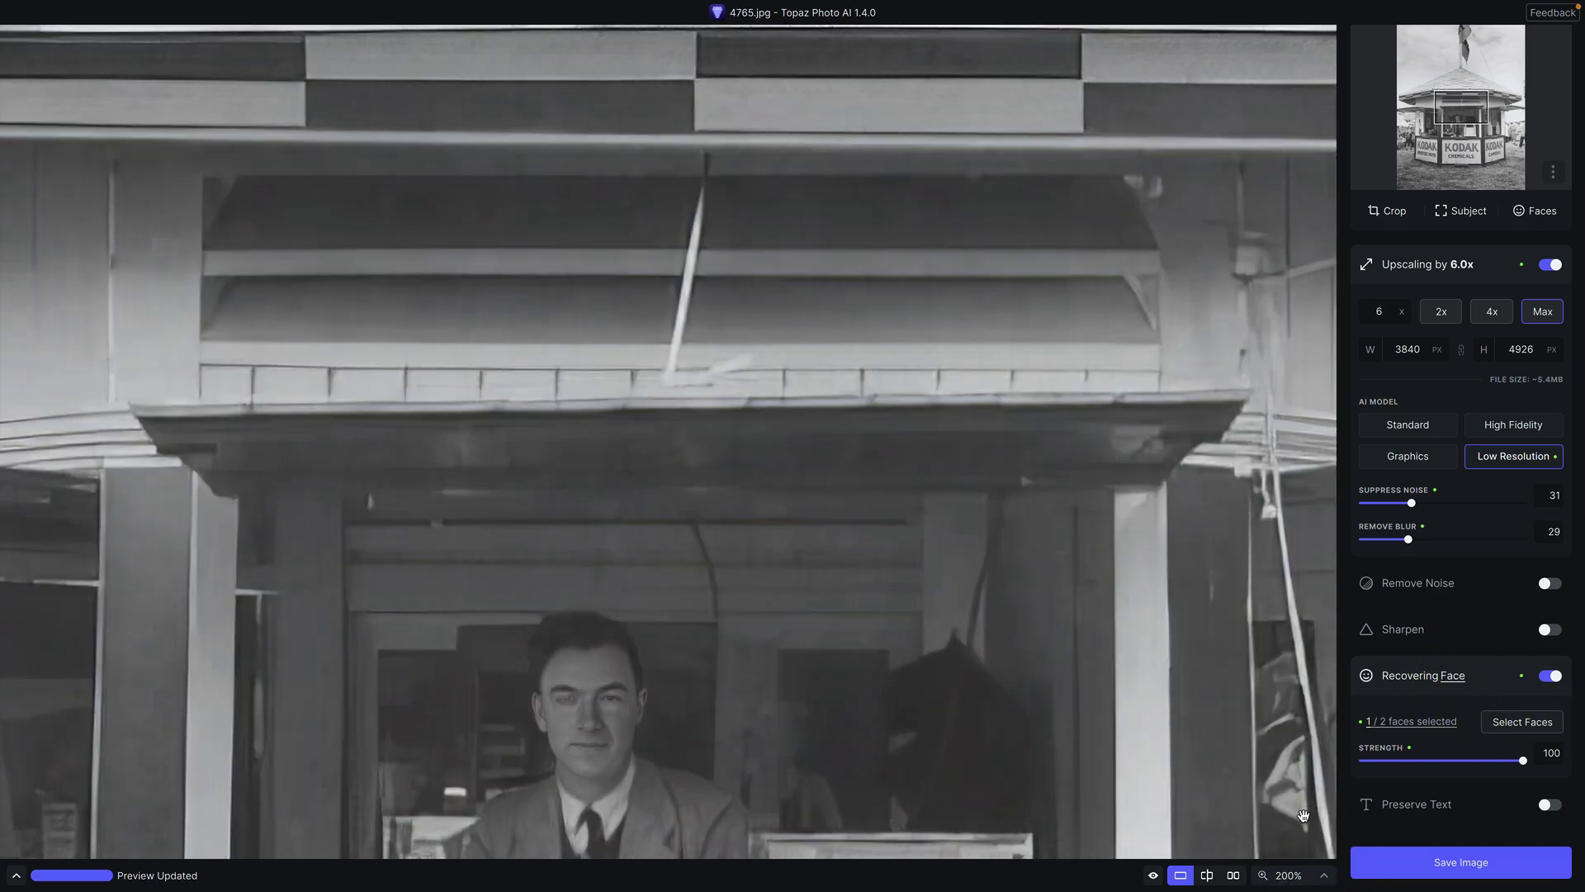
{"action": "left_click_drag", "start_coordinate": [710, 739], "coordinate": [902, 336]}
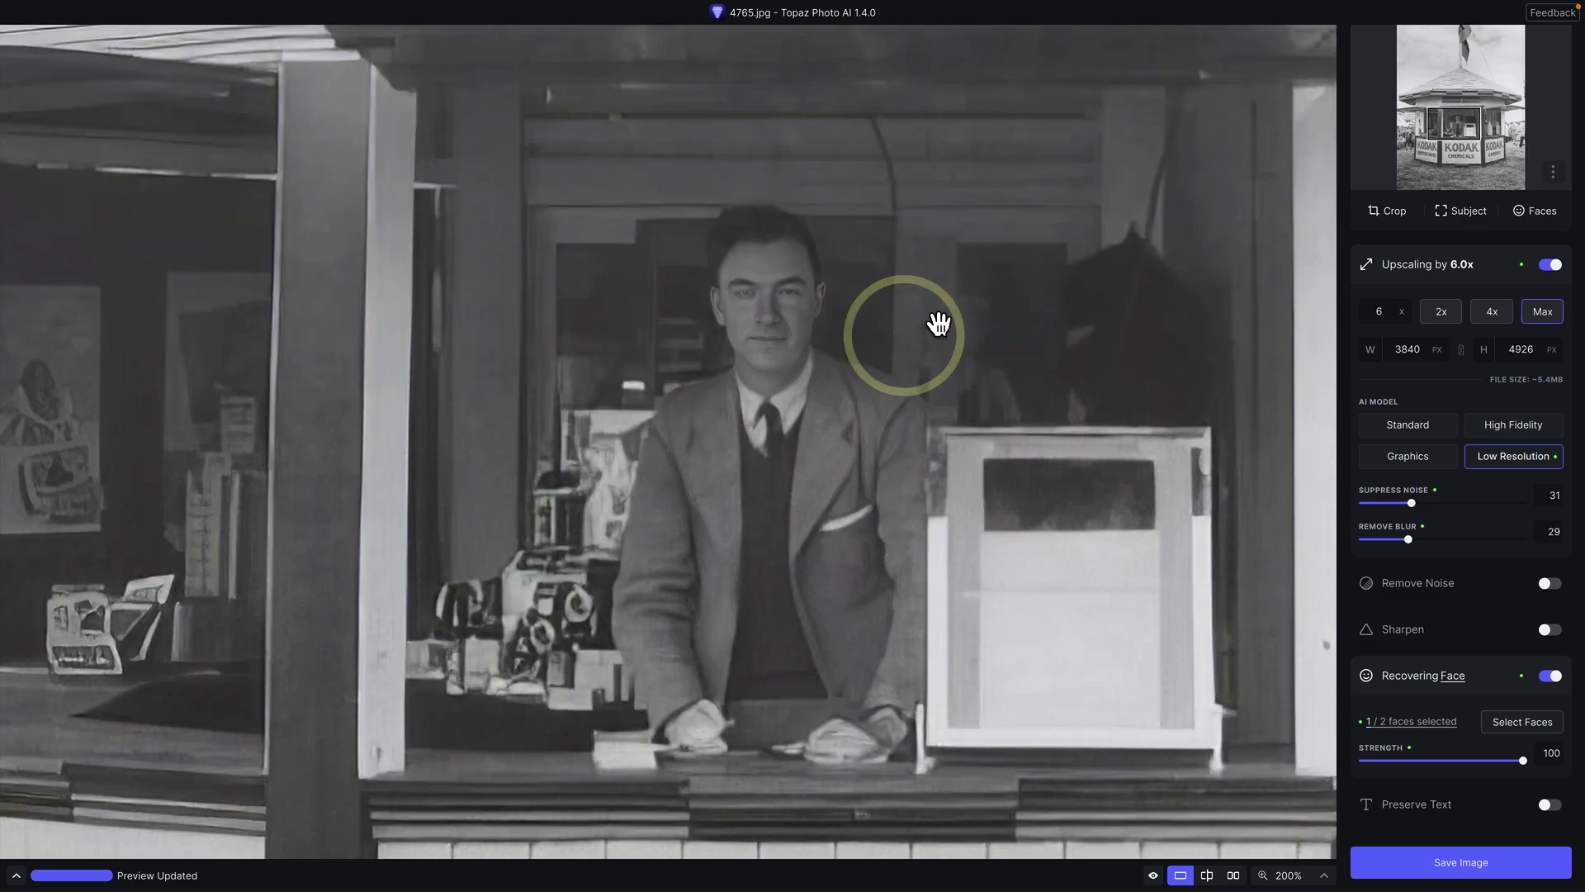
{"action": "left_click", "coordinate": [1013, 307]}
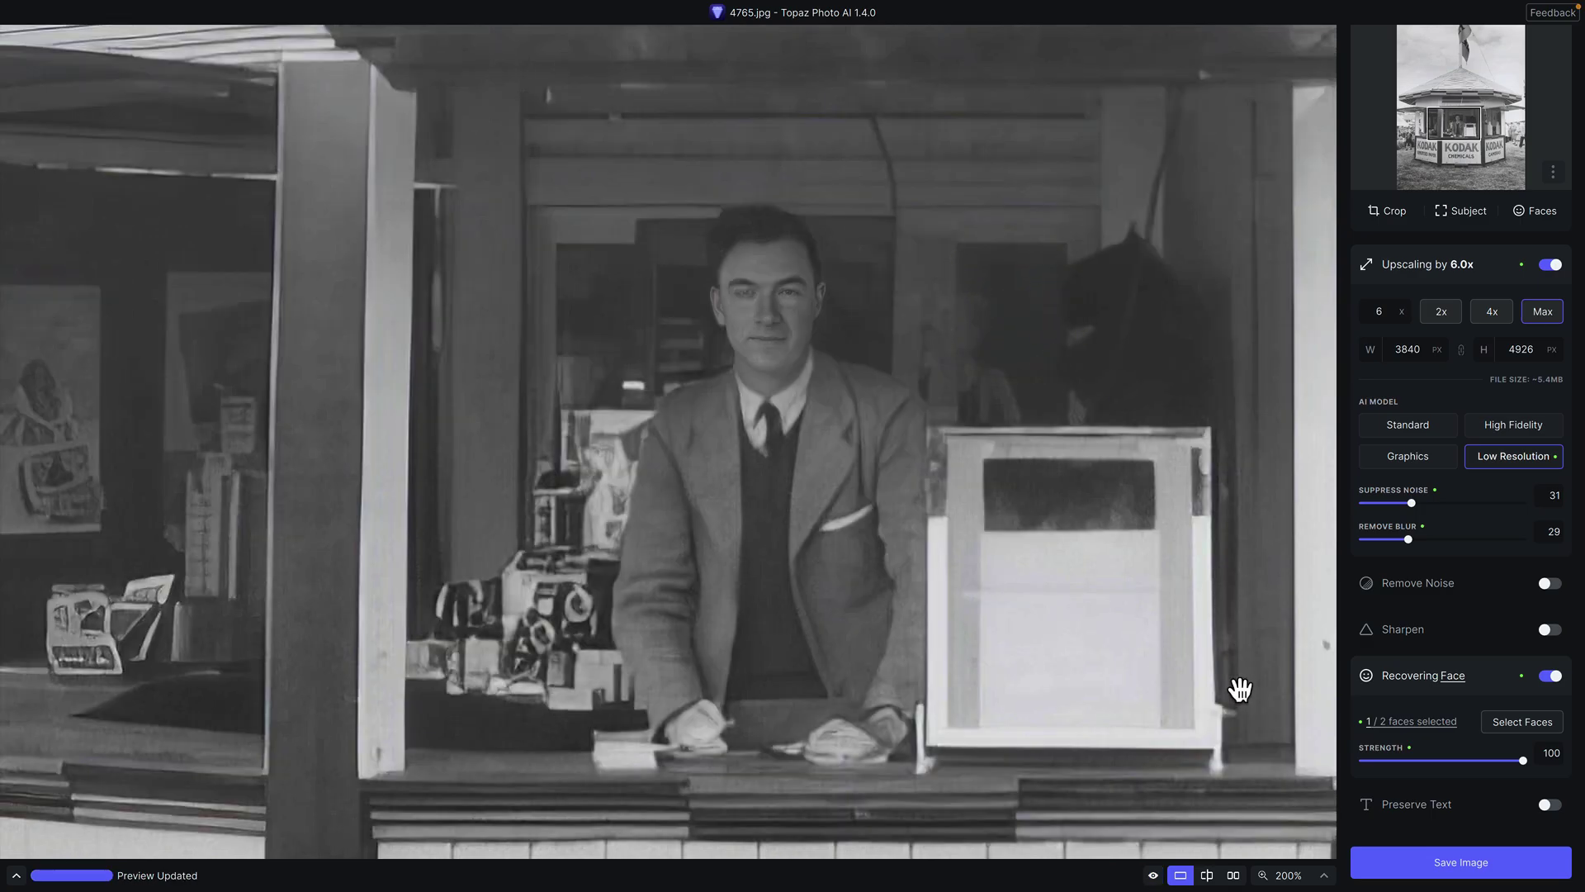
- Set Recover Faces strength to 100 after comparing on and off, and collapse its settings
{"action": "left_click", "coordinate": [1551, 676]}
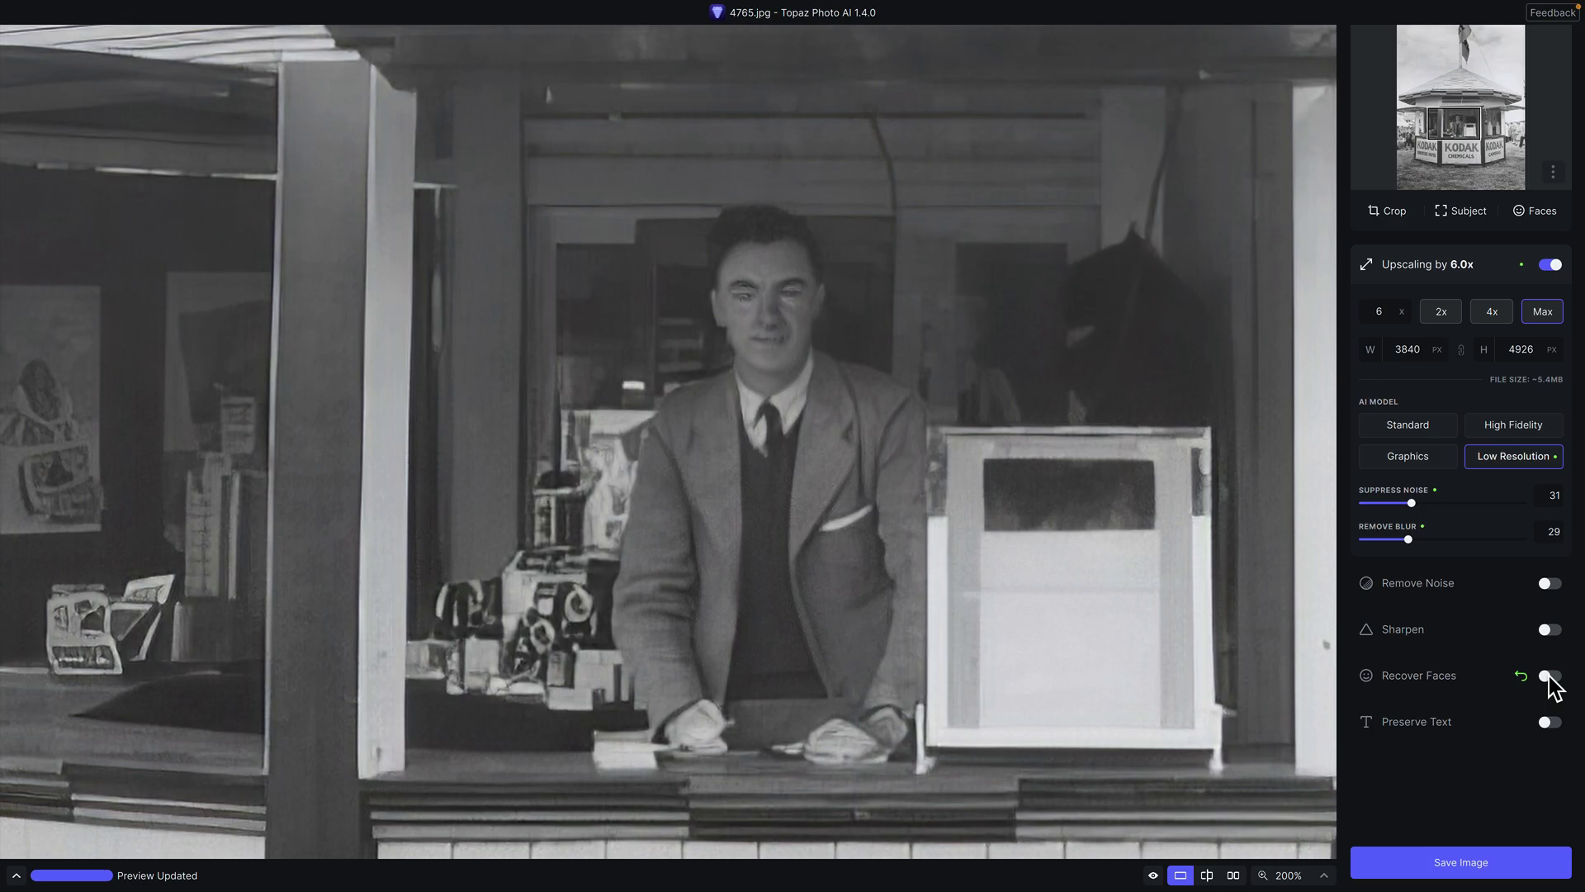
{"action": "left_click", "coordinate": [1549, 676]}
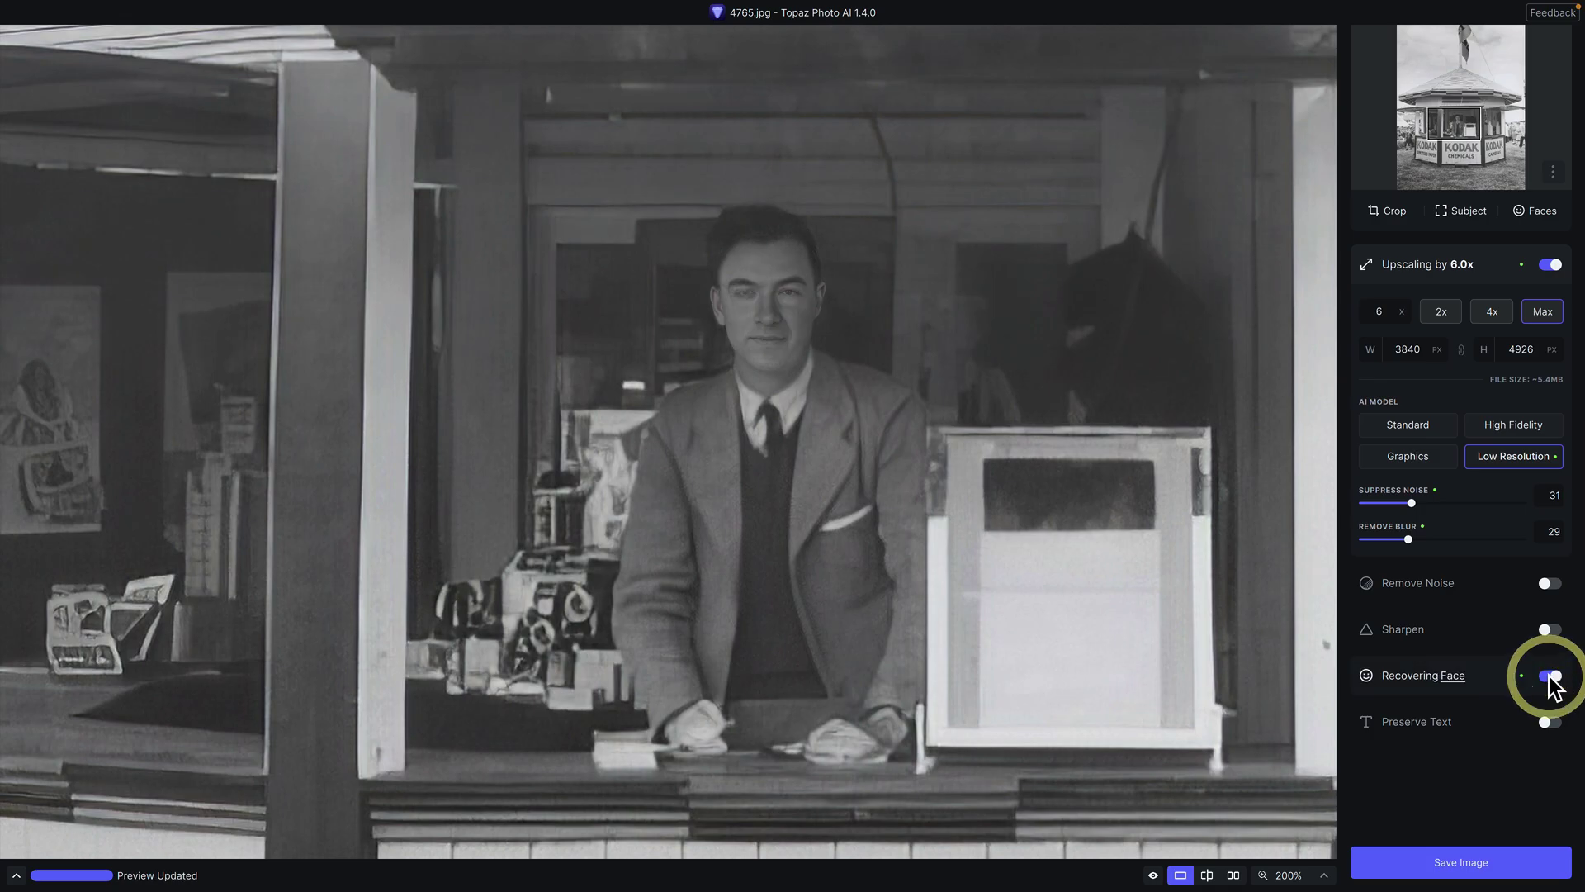
{"action": "left_click", "coordinate": [1504, 688]}
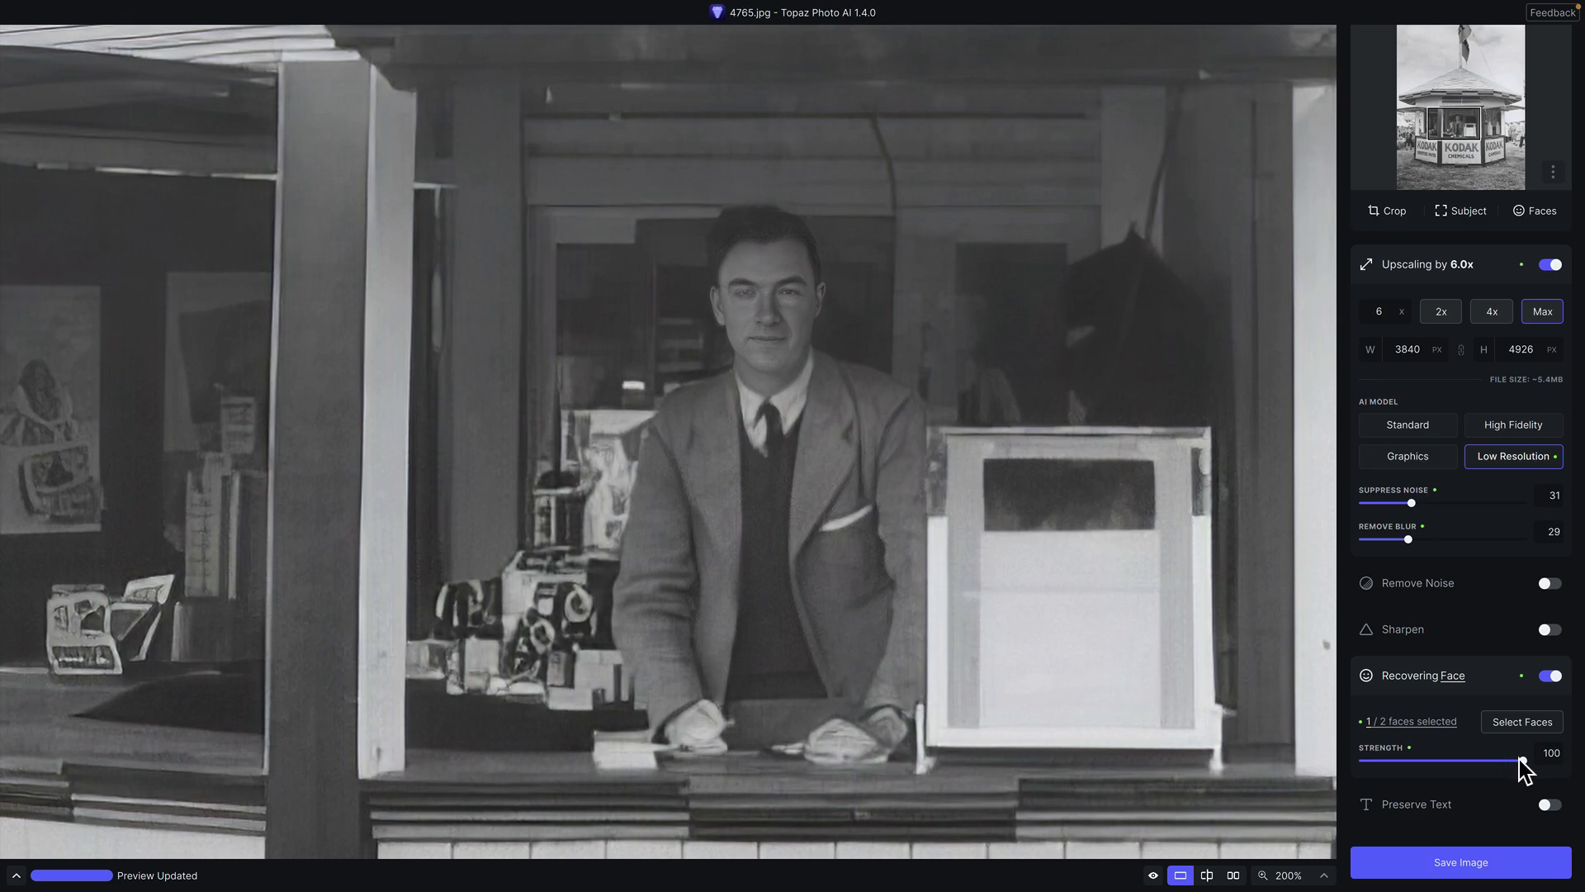
{"action": "mouse_move", "coordinate": [1521, 759]}
{"action": "left_mouse_down"}
{"action": "mouse_move", "coordinate": [1423, 761]}
{"action": "mouse_move", "coordinate": [1523, 761]}
{"action": "left_mouse_up"}
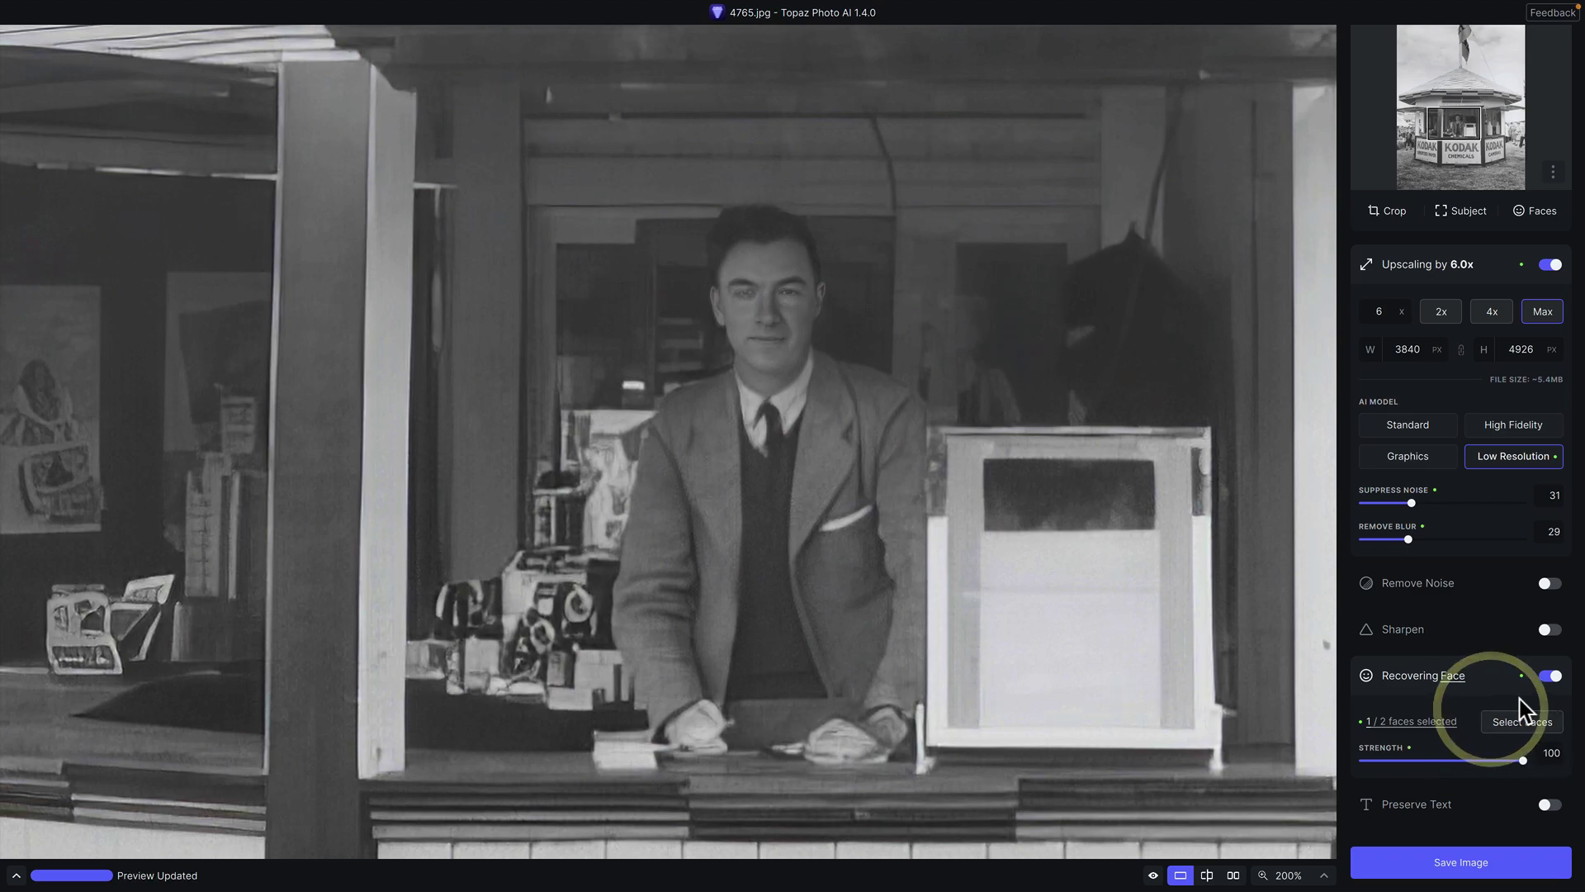
{"action": "left_click", "coordinate": [1500, 692]}
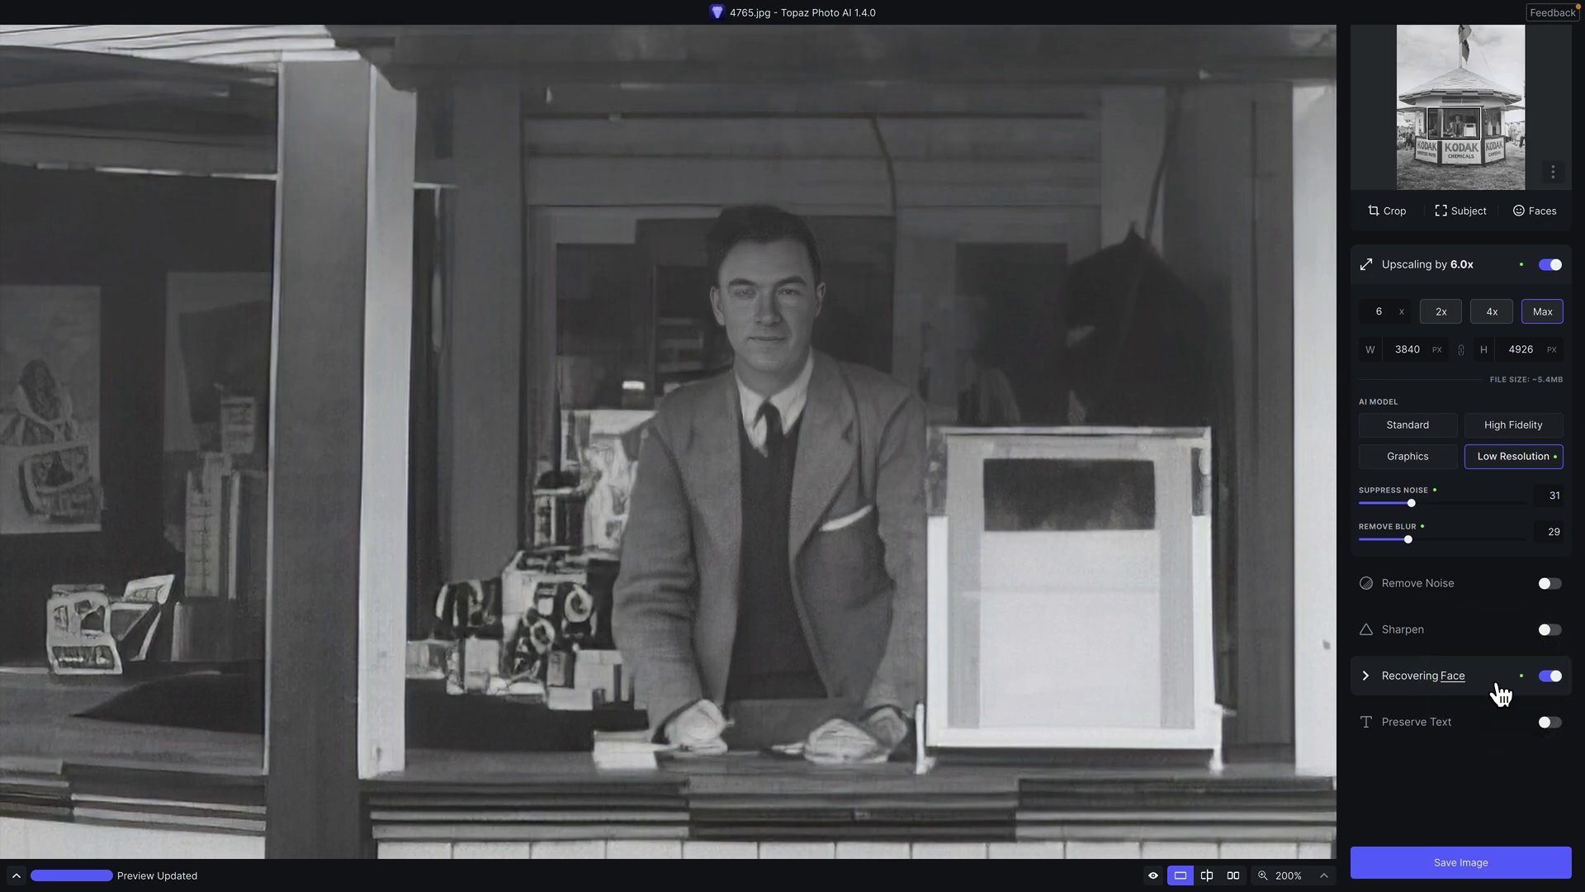
{"action": "left_click", "coordinate": [1551, 677]}
- Compare the booth with and without face recovery, leave it on, and fit the whole photo
{"action": "left_click", "coordinate": [1551, 677]}
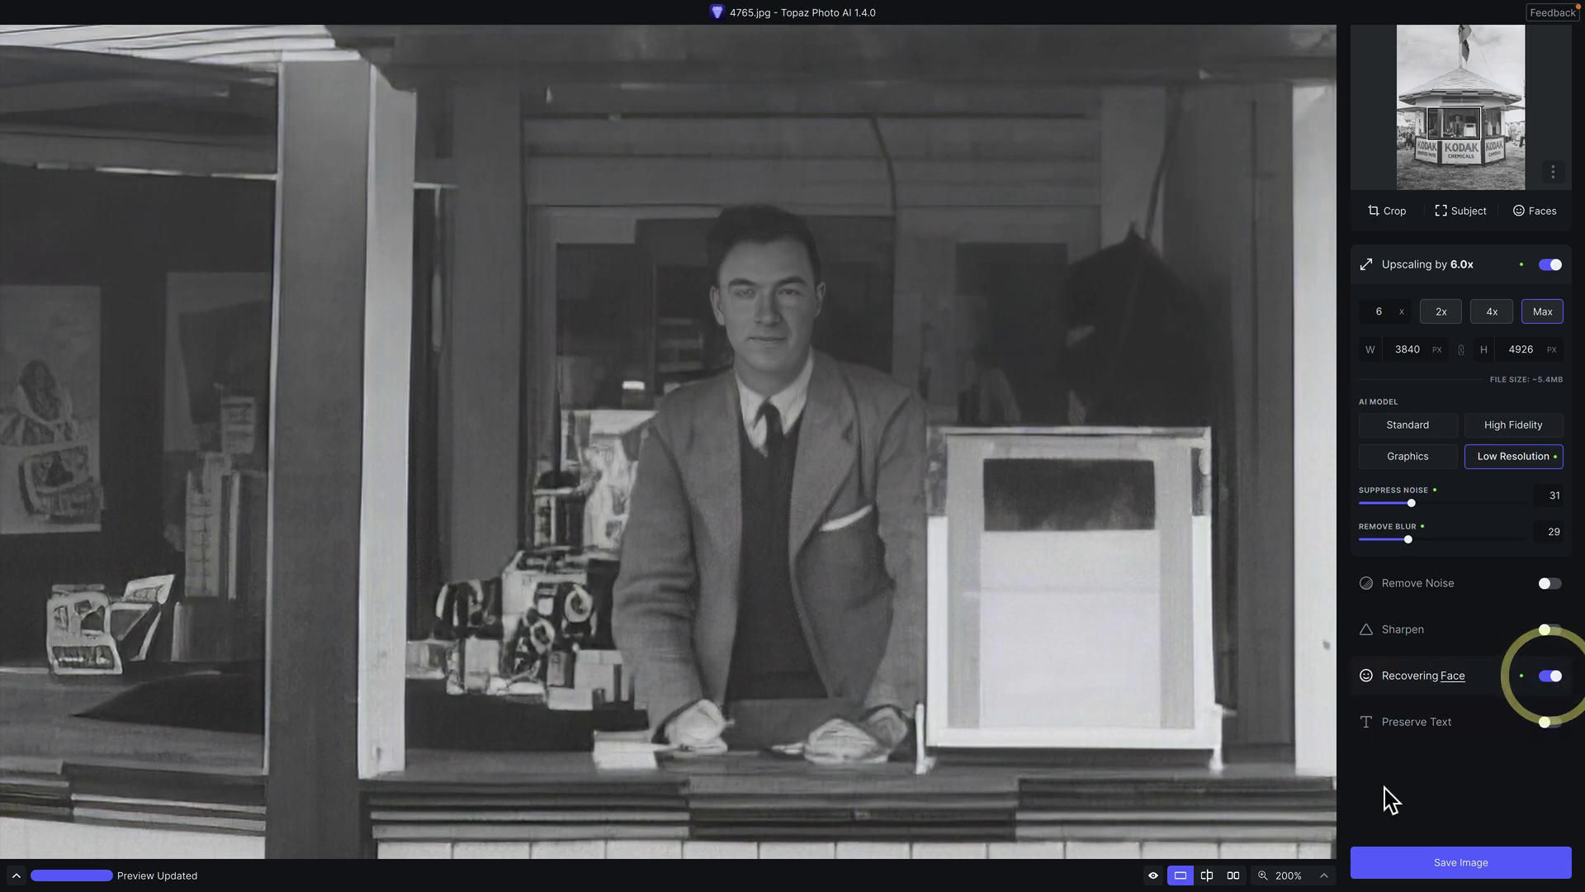
{"action": "left_click", "coordinate": [1324, 875]}
{"action": "left_click", "coordinate": [1301, 740]}
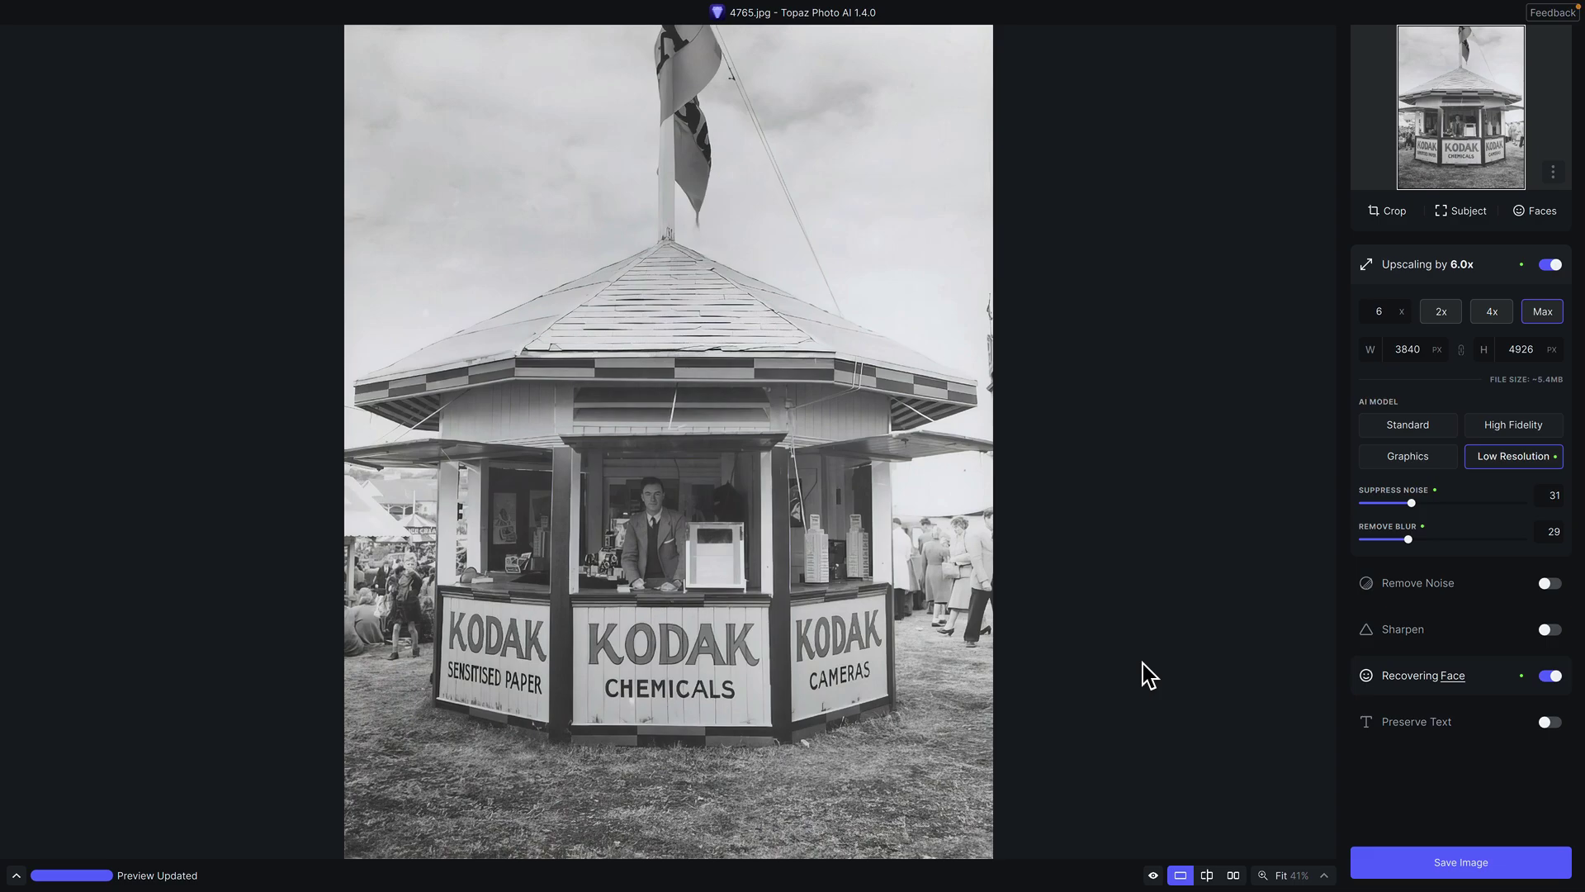
{"action": "left_click", "coordinate": [1552, 679]}
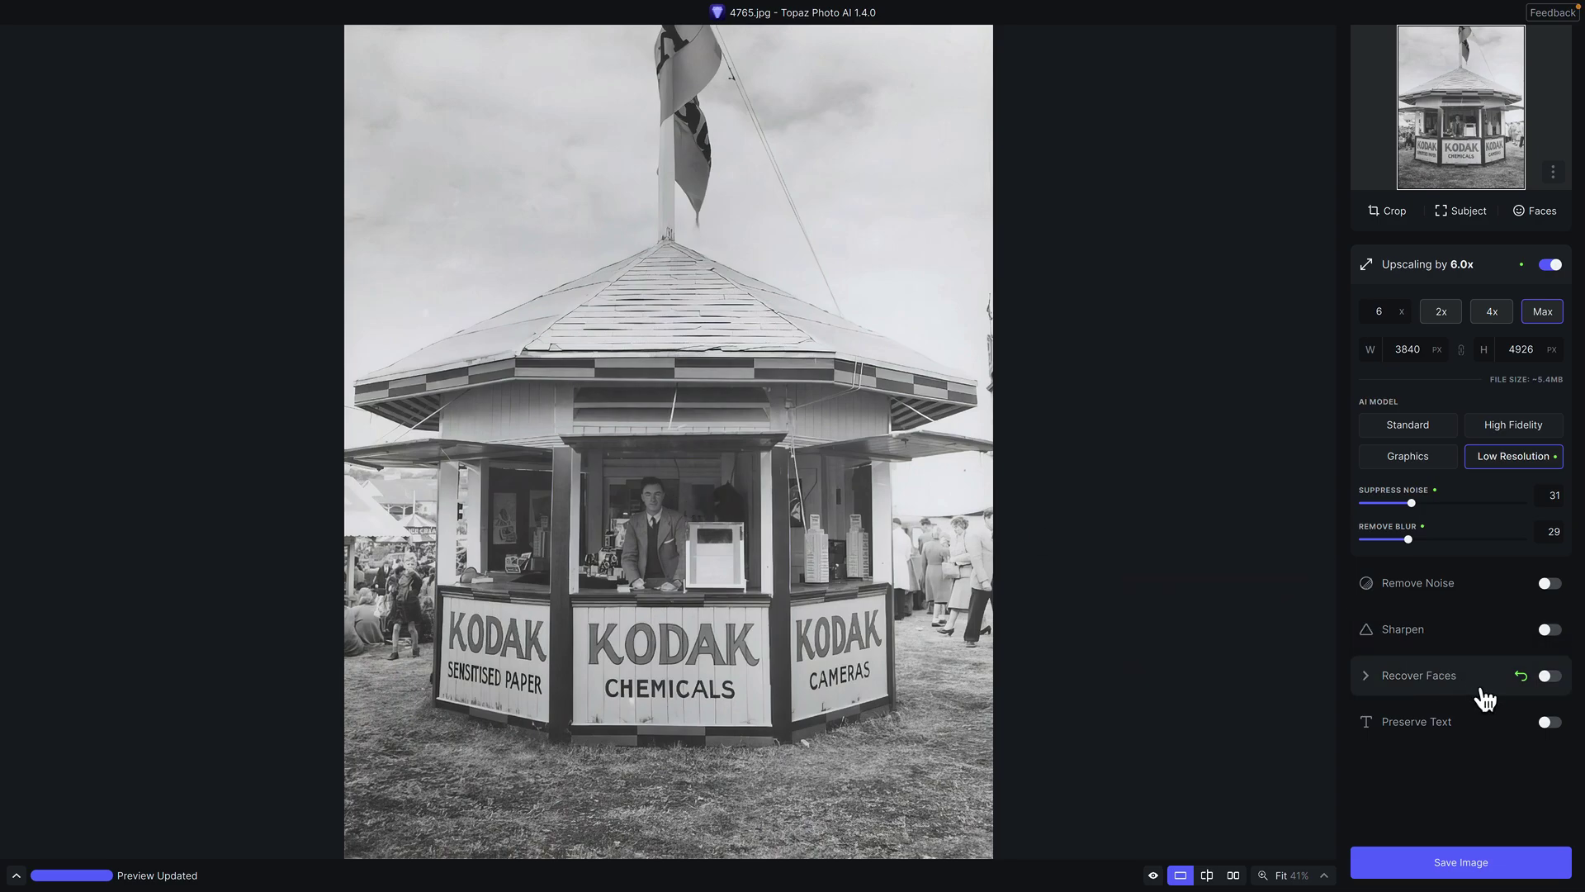
{"action": "left_click", "coordinate": [1548, 677]}
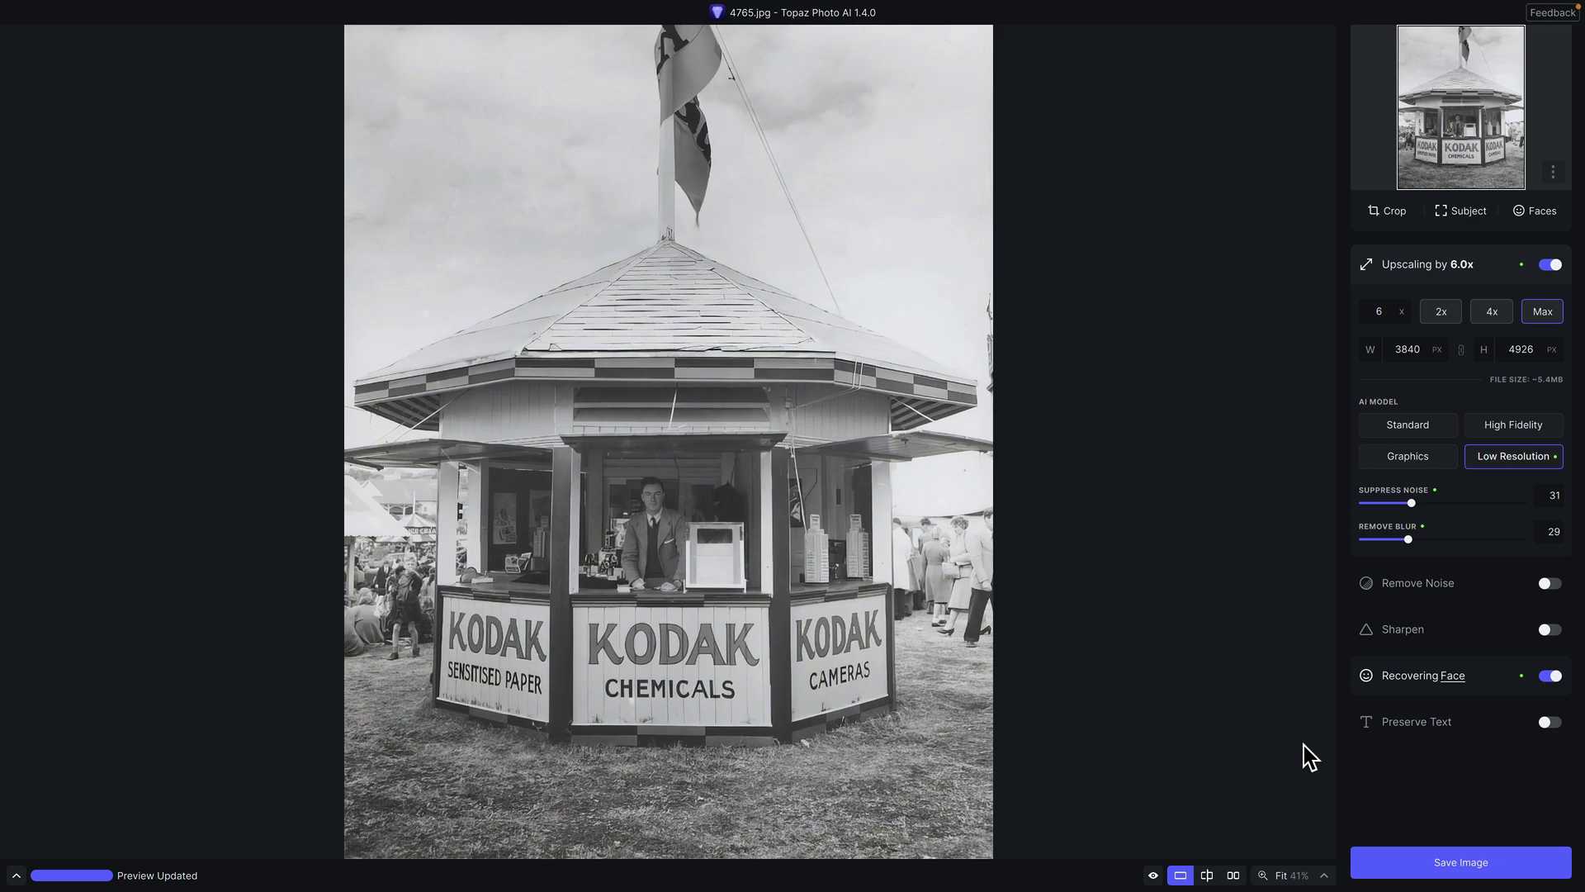
- Enable Preserve Text and mark the KODAK SENSITISED PAPER sign as text at 100% zoom
{"action": "left_click", "coordinate": [1546, 724]}
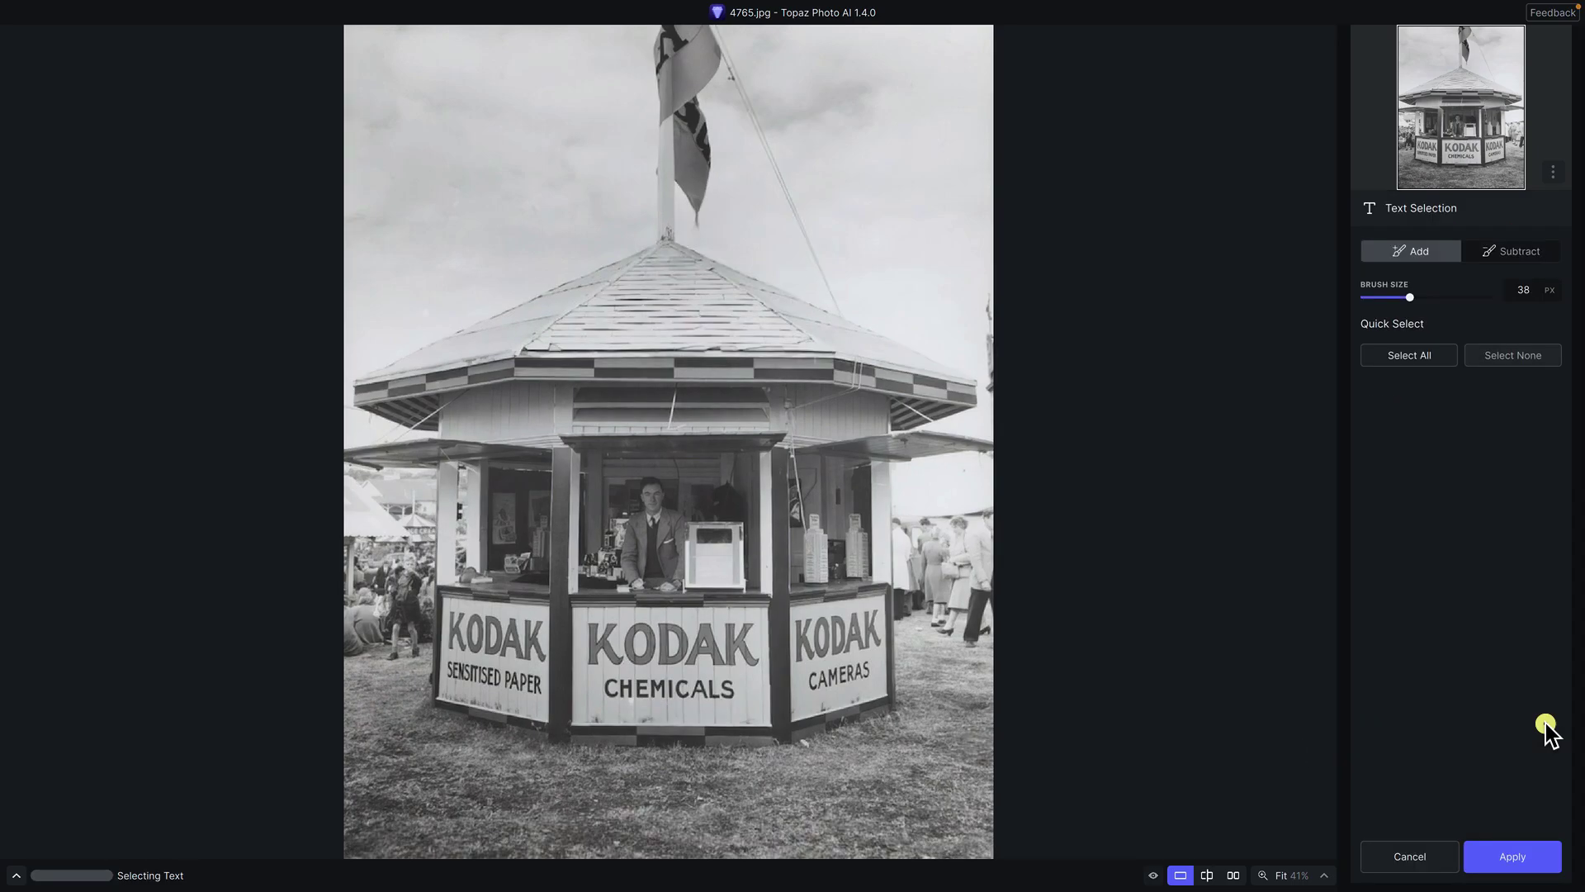
{"action": "left_click", "coordinate": [1318, 876]}
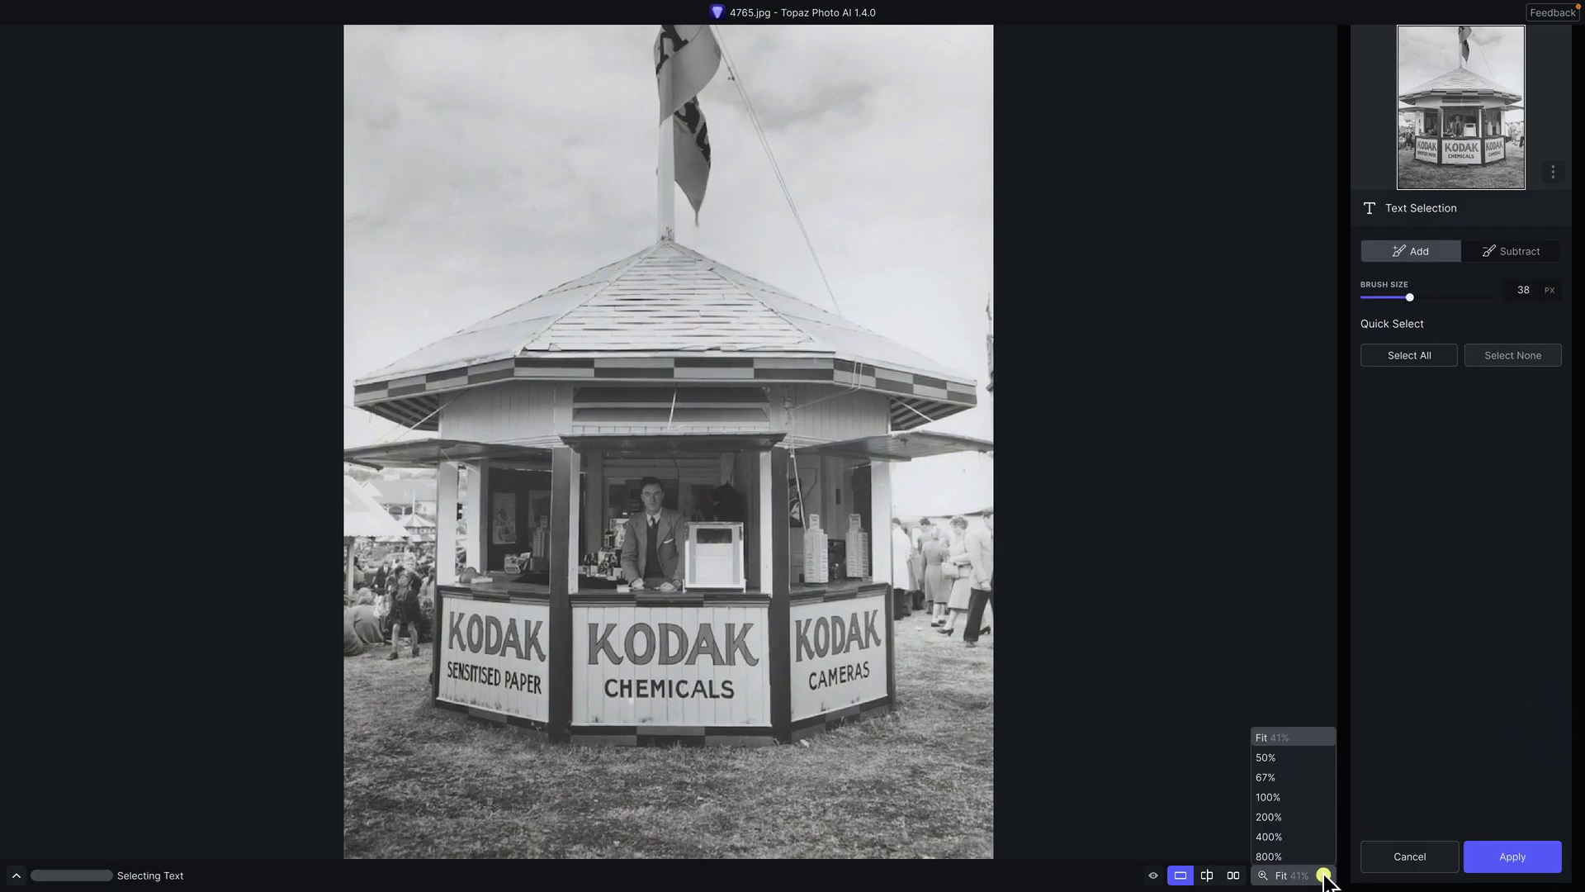
{"action": "left_click", "coordinate": [1295, 799]}
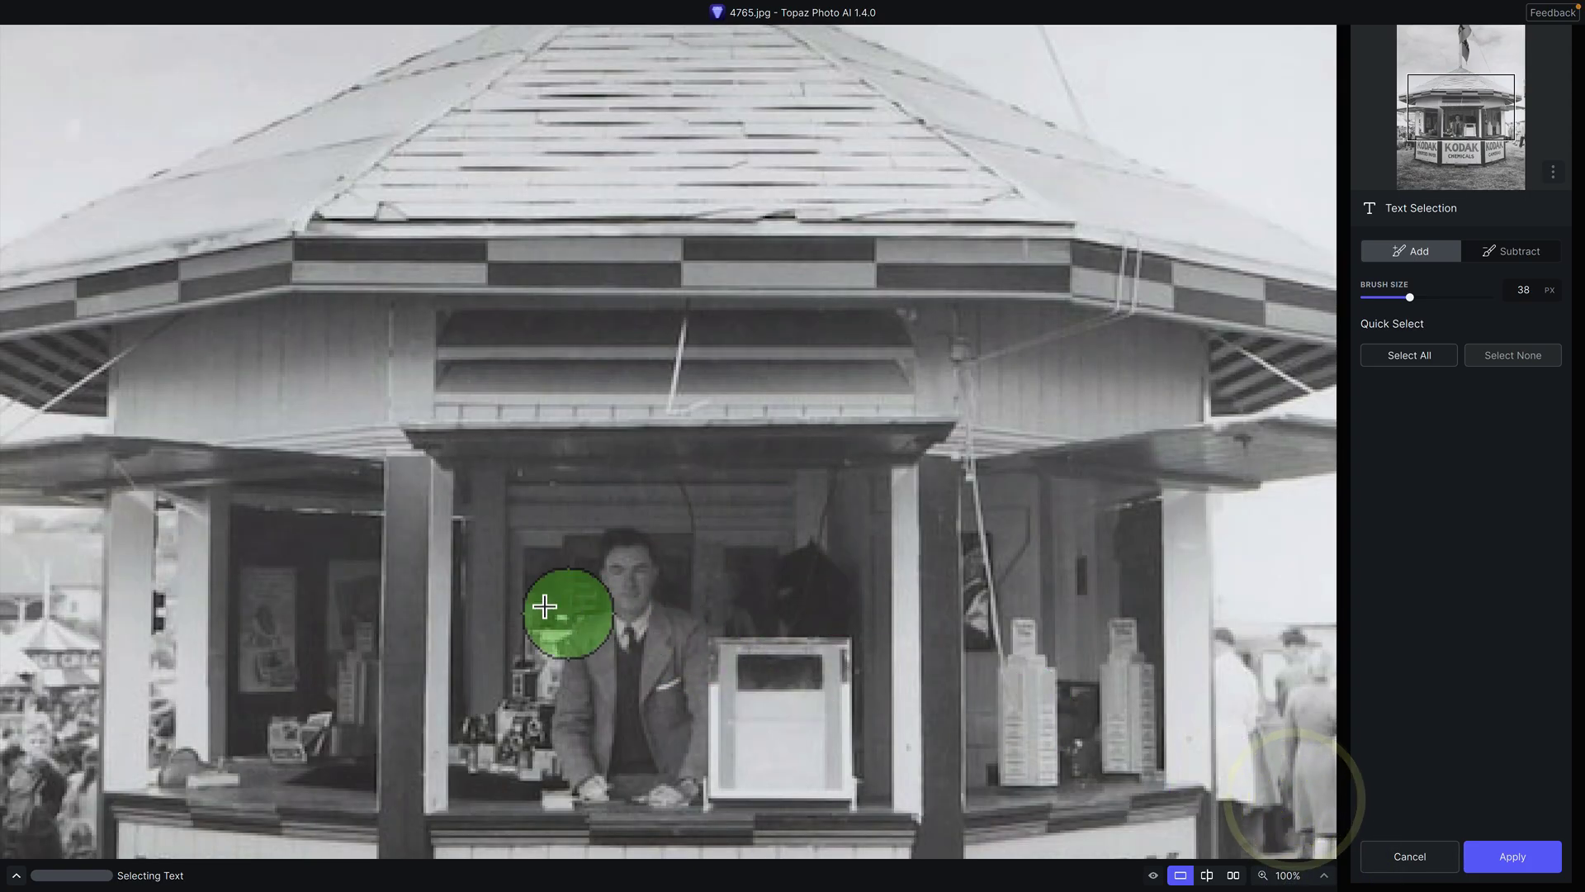
{"action": "left_click_drag", "start_coordinate": [498, 611], "coordinate": [630, 389]}
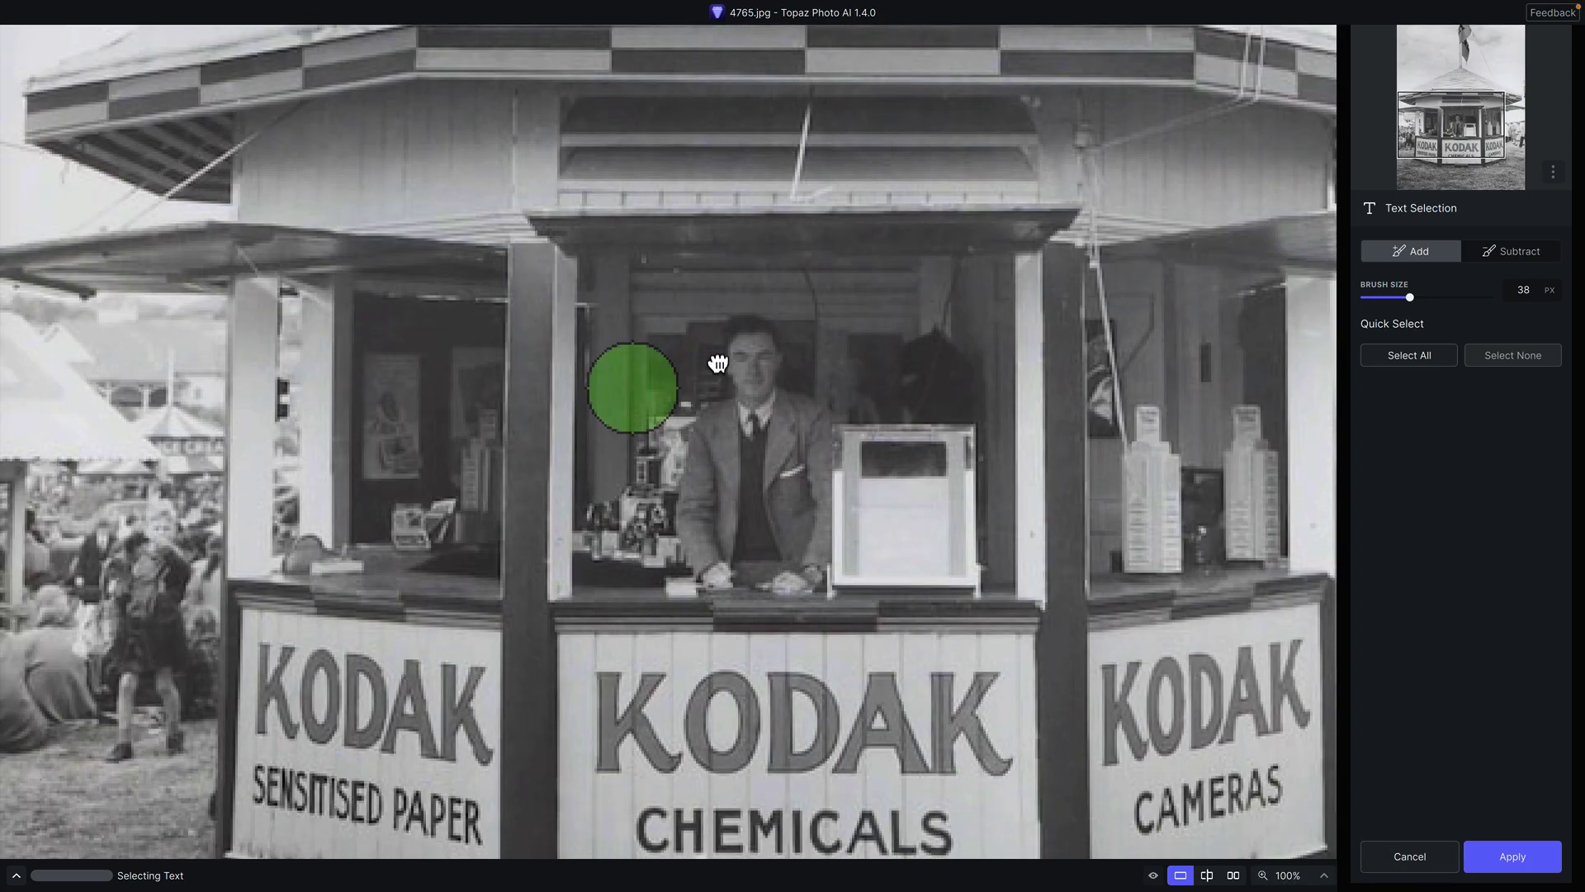
{"action": "scroll", "coordinate": [407, 531], "scroll_direction": "down", "scroll_amount": 3}
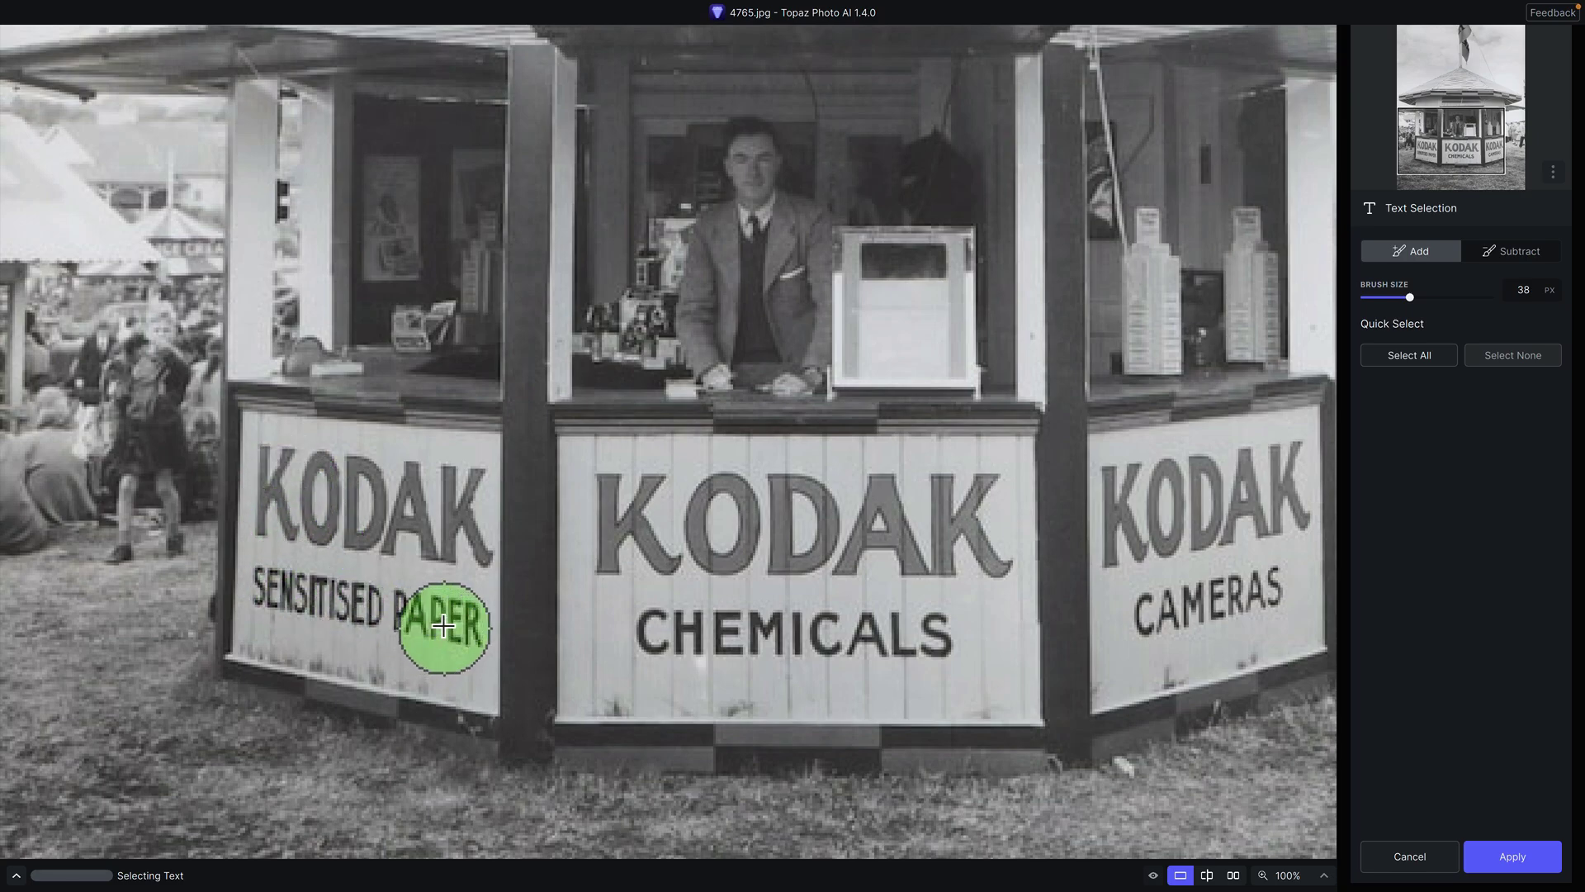
{"action": "mouse_move", "coordinate": [438, 634]}
{"action": "left_mouse_down"}
{"action": "mouse_move", "coordinate": [276, 591]}
{"action": "mouse_move", "coordinate": [276, 475]}
{"action": "mouse_move", "coordinate": [463, 491]}
{"action": "mouse_move", "coordinate": [451, 556]}
{"action": "mouse_move", "coordinate": [340, 538]}
{"action": "mouse_move", "coordinate": [319, 570]}
{"action": "mouse_move", "coordinate": [449, 531]}
{"action": "left_mouse_up"}
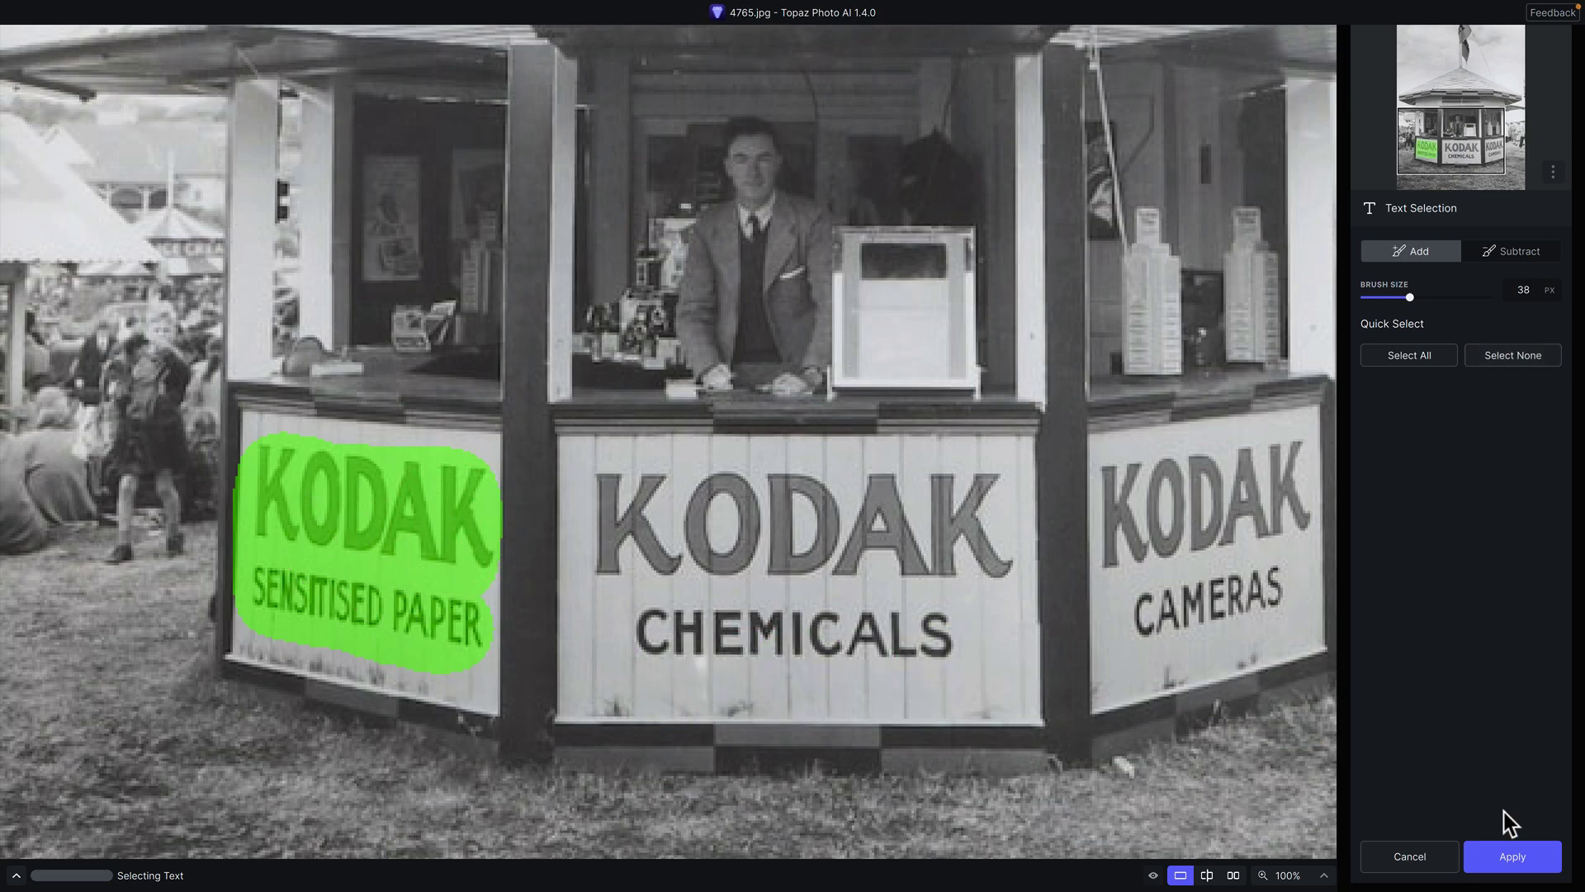
{"action": "left_click", "coordinate": [1511, 856]}
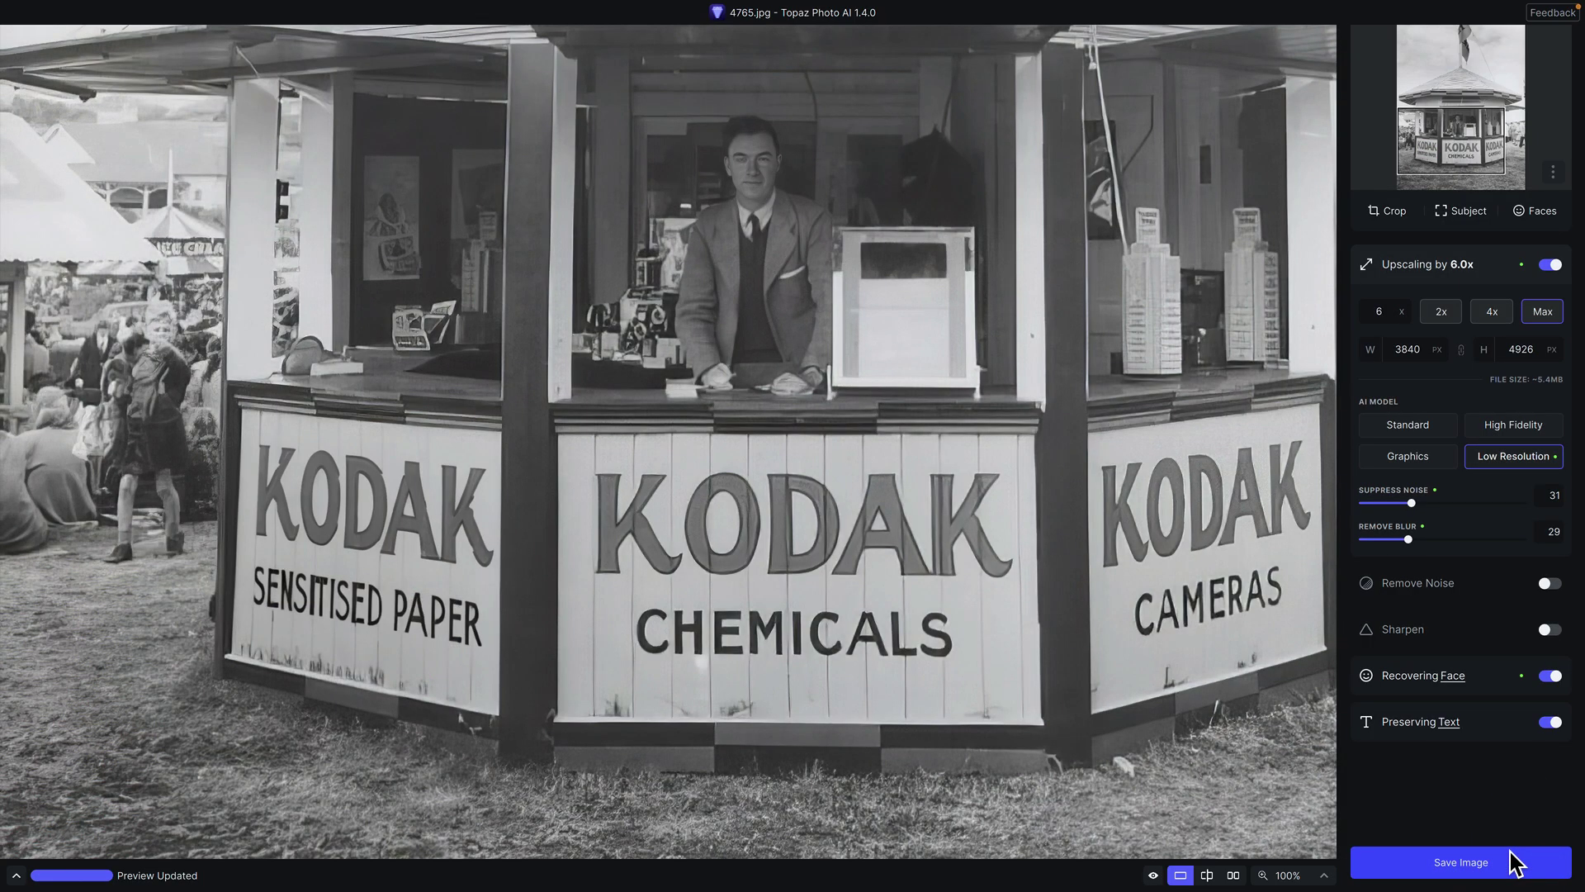
- Compare the SENSITISED PAPER lettering at 200% with Preserve Text off, then back on
{"action": "left_click", "coordinate": [1550, 722]}
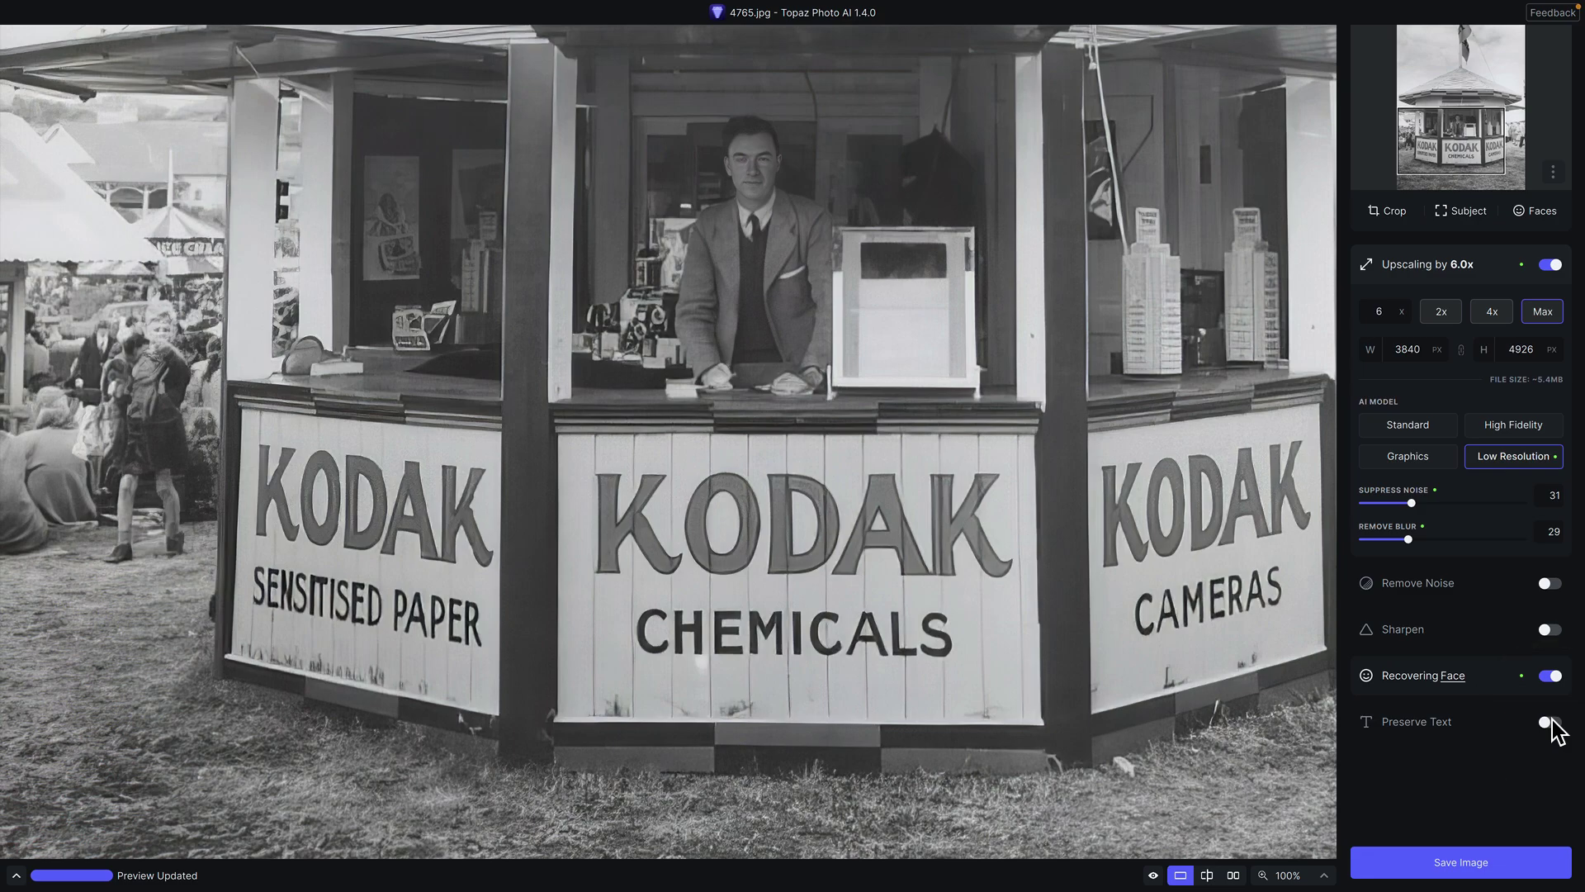
{"action": "left_click", "coordinate": [1324, 874]}
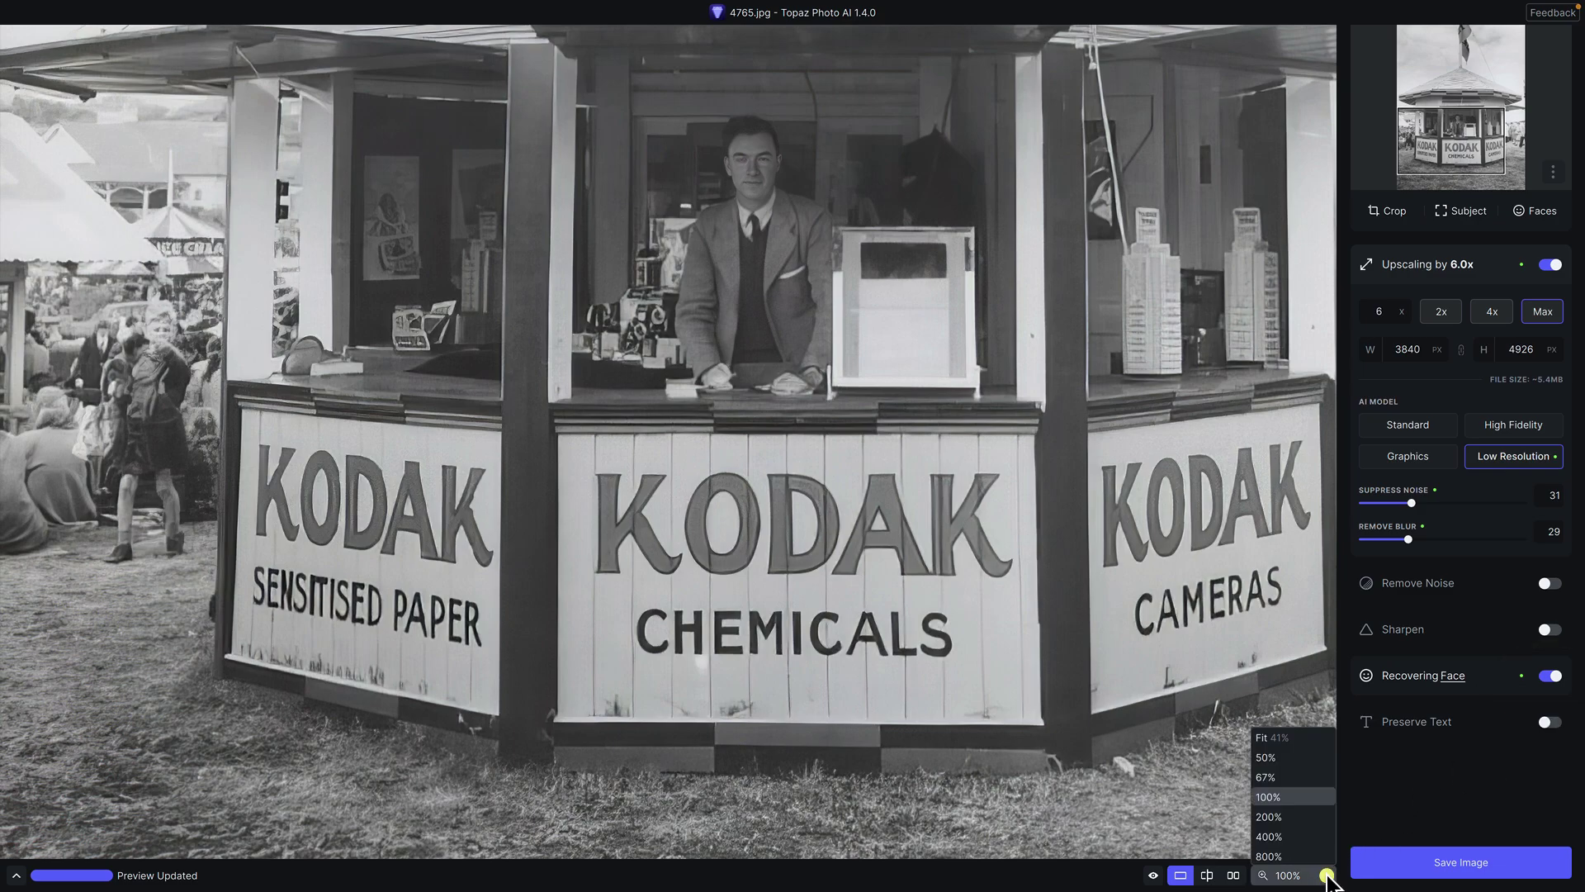
{"action": "left_click", "coordinate": [1277, 817]}
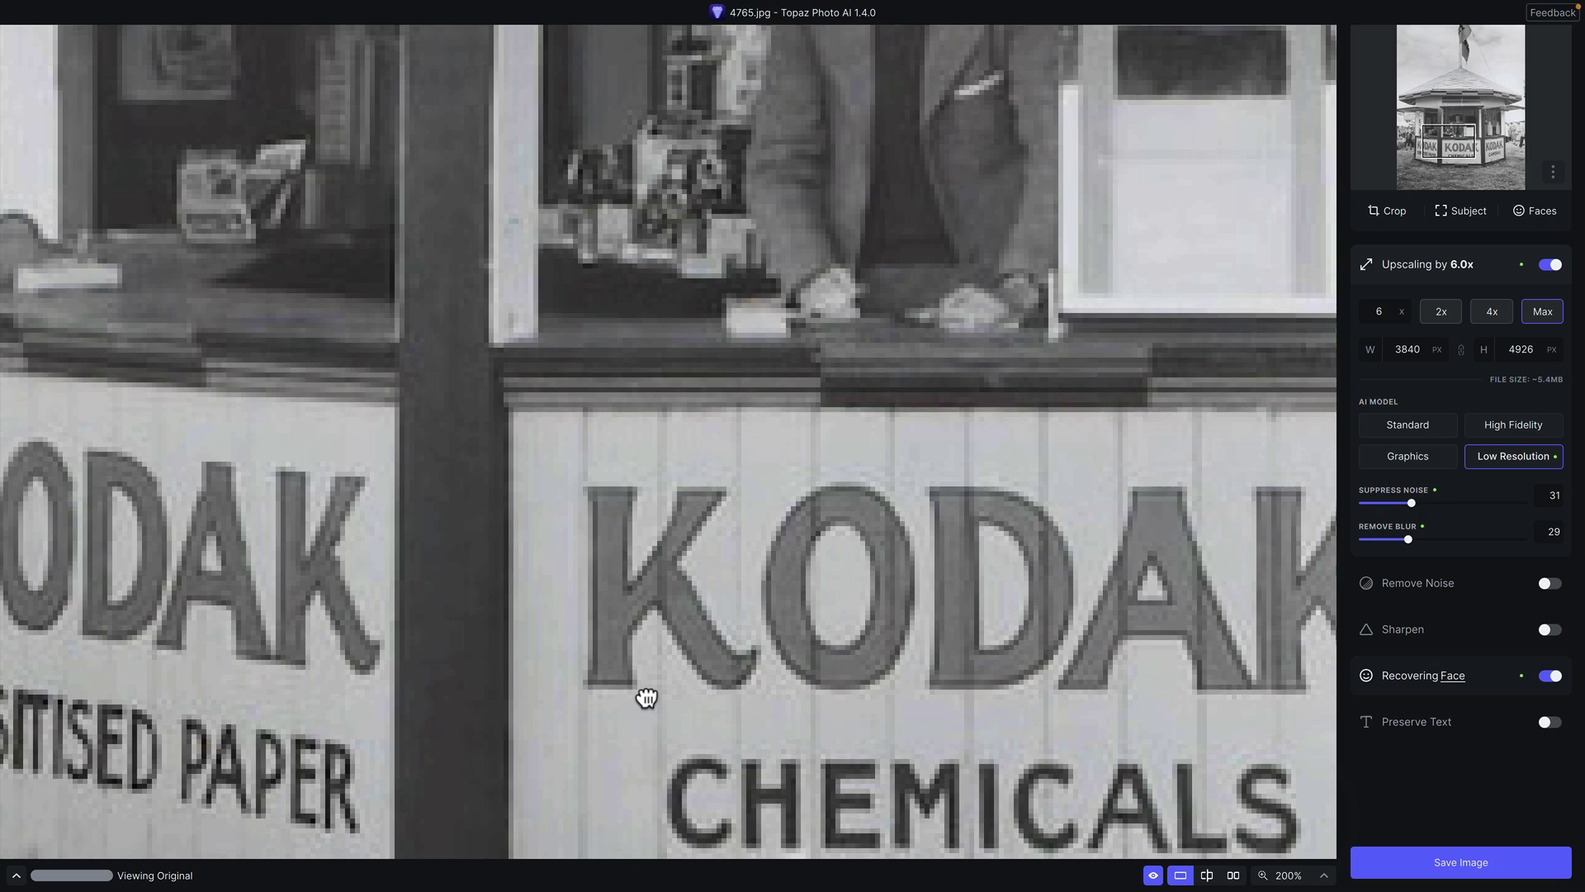
{"action": "left_click_drag", "start_coordinate": [641, 694], "coordinate": [1157, 555]}
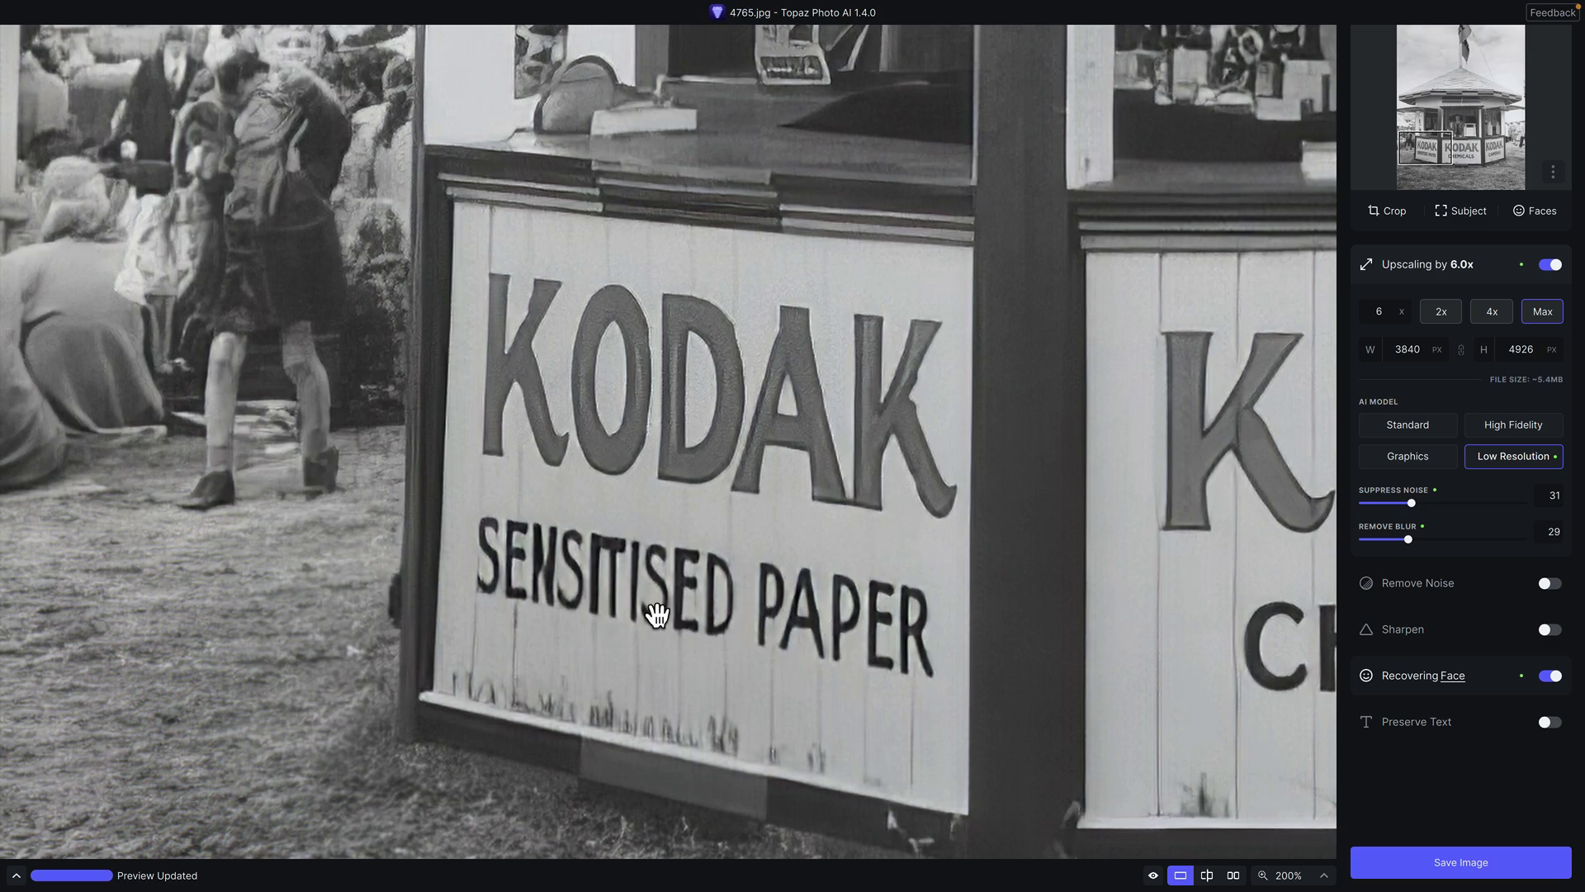
{"action": "left_click", "coordinate": [1549, 722]}
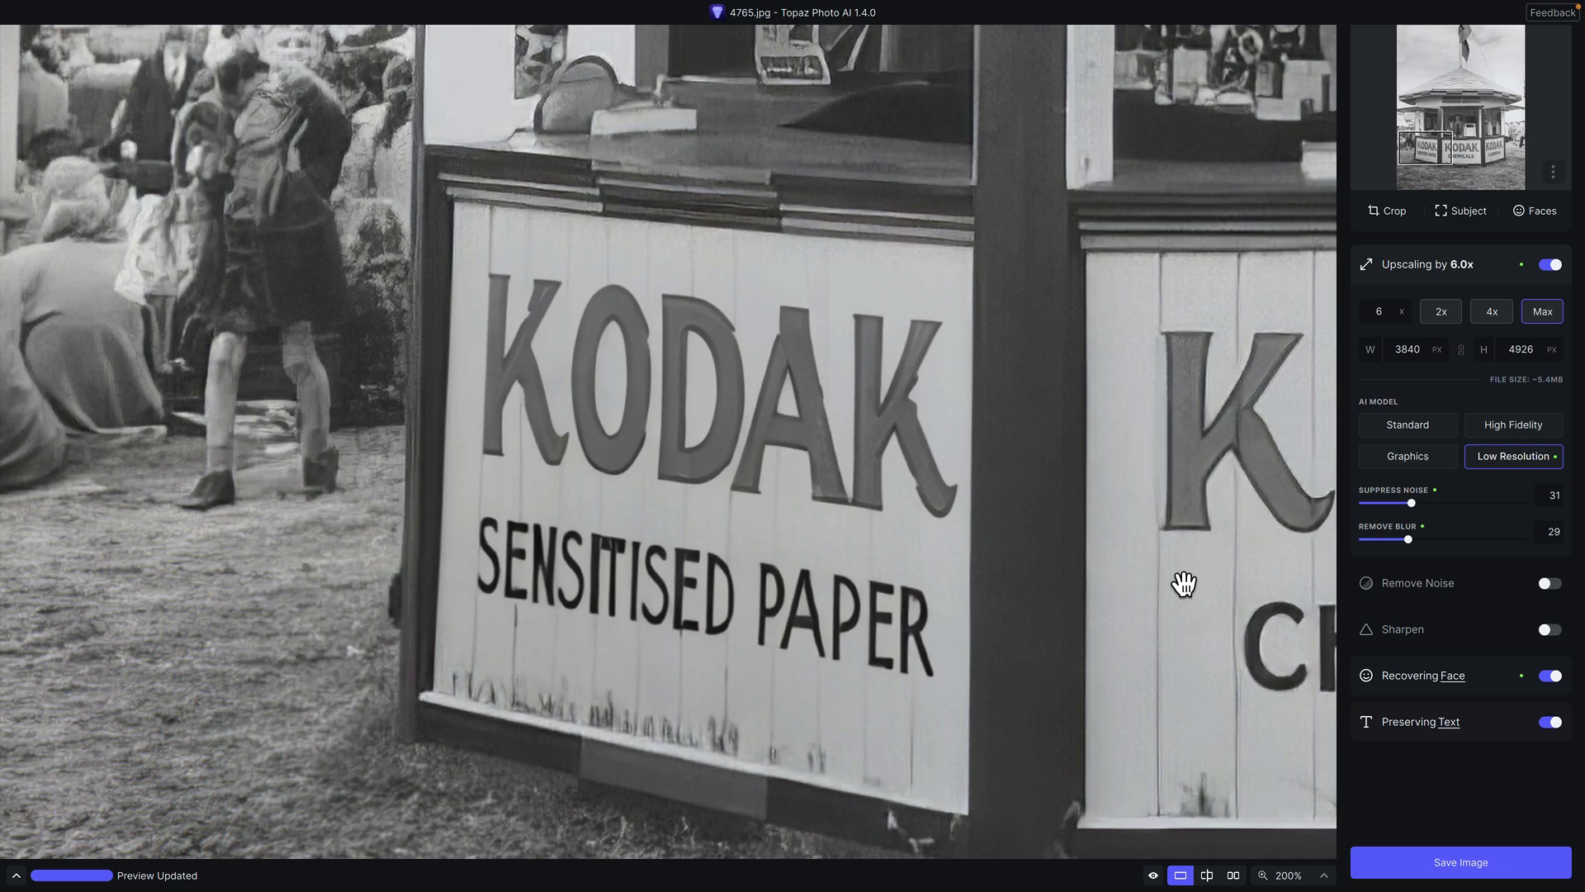
- Add the first K of the middle KODAK sign to the preserved-text selection
{"action": "left_click_drag", "start_coordinate": [1183, 583], "coordinate": [659, 592]}
{"action": "left_click", "coordinate": [666, 588]}
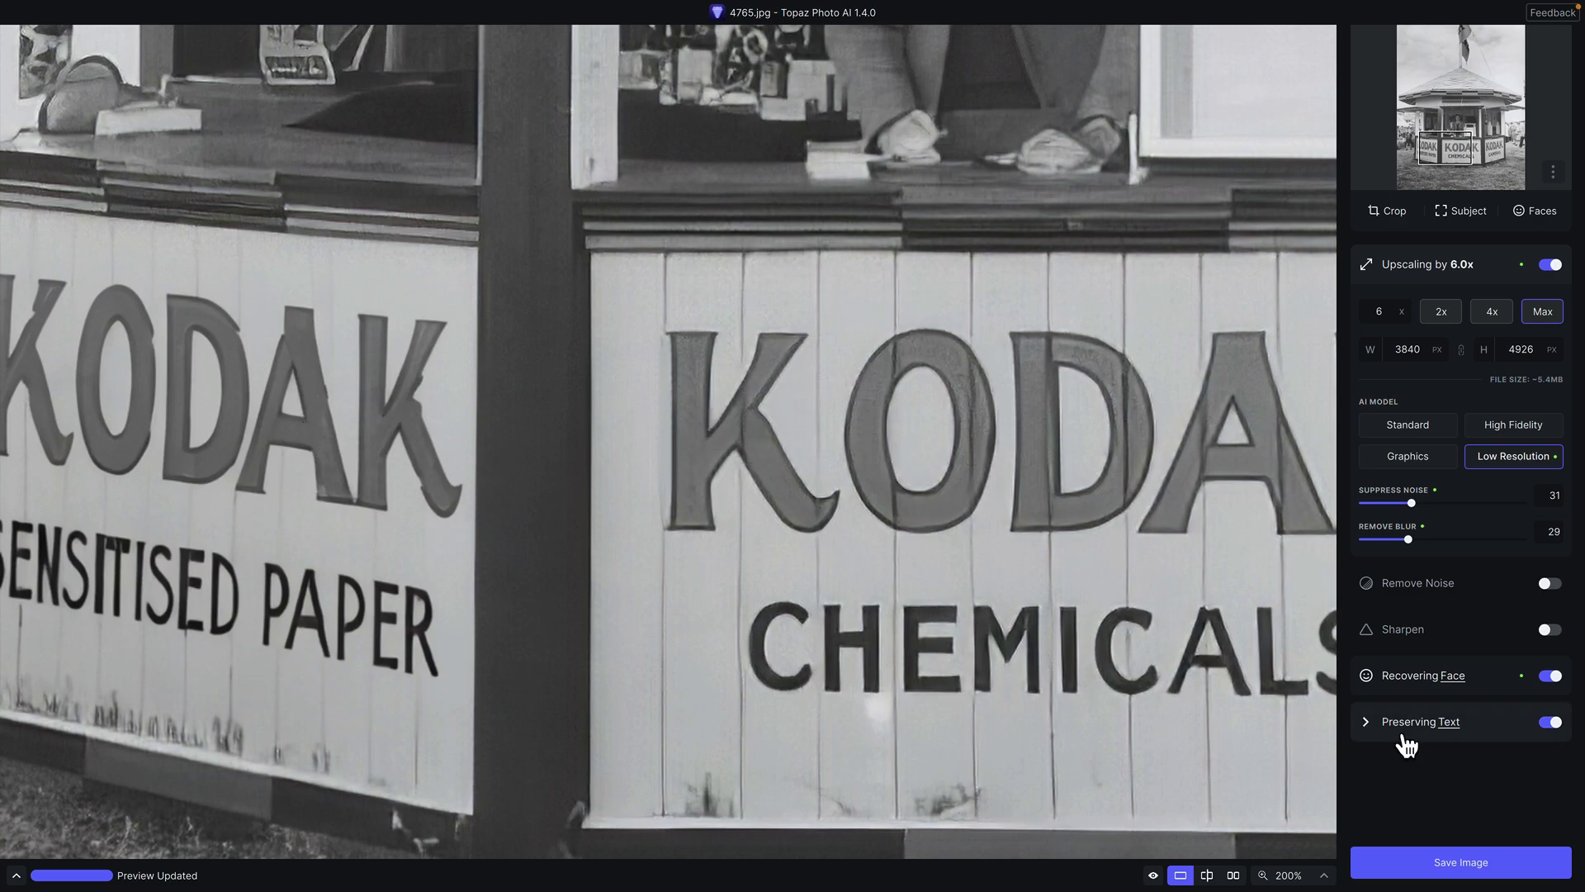
{"action": "left_click", "coordinate": [1513, 728]}
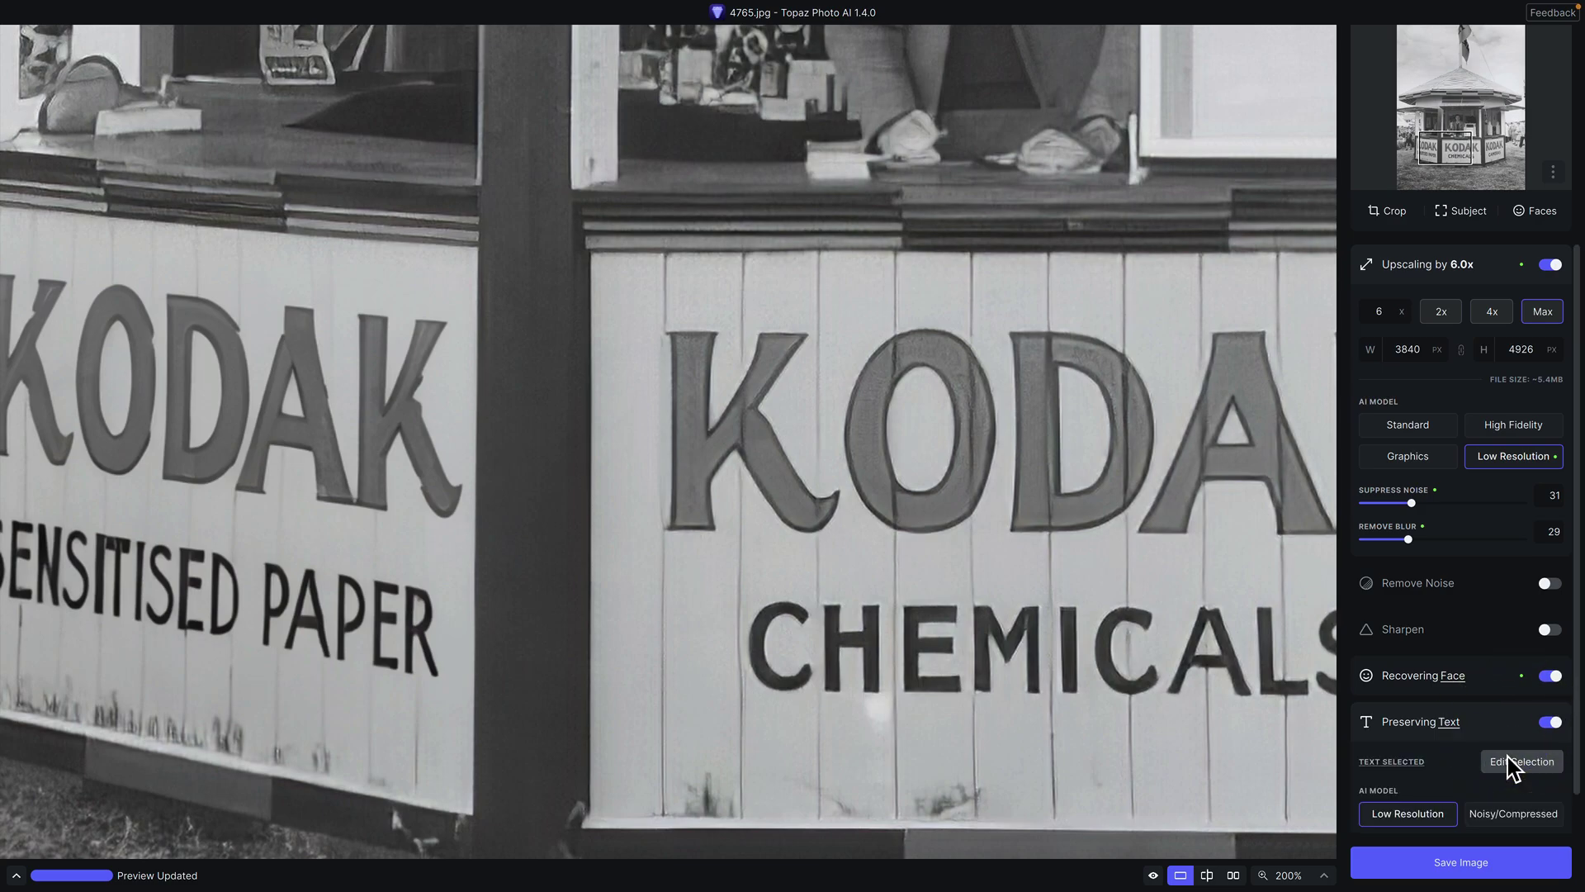
{"action": "left_click", "coordinate": [1508, 762]}
{"action": "mouse_move", "coordinate": [768, 495]}
{"action": "left_mouse_down"}
{"action": "mouse_move", "coordinate": [743, 481]}
{"action": "mouse_move", "coordinate": [721, 383]}
{"action": "left_mouse_up"}
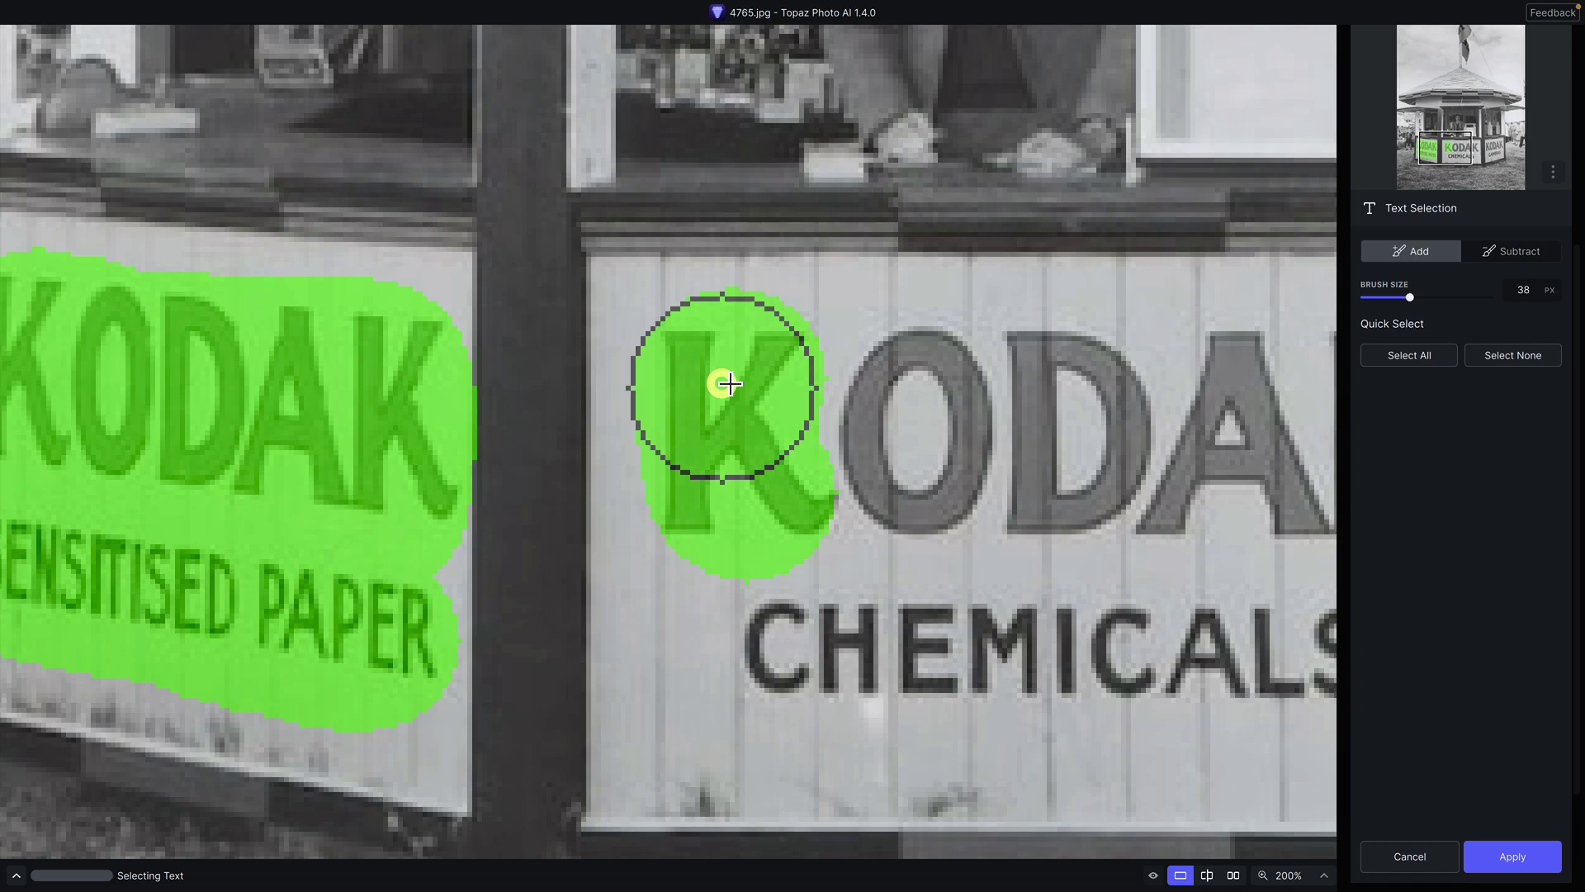
{"action": "left_click", "coordinate": [1514, 859]}
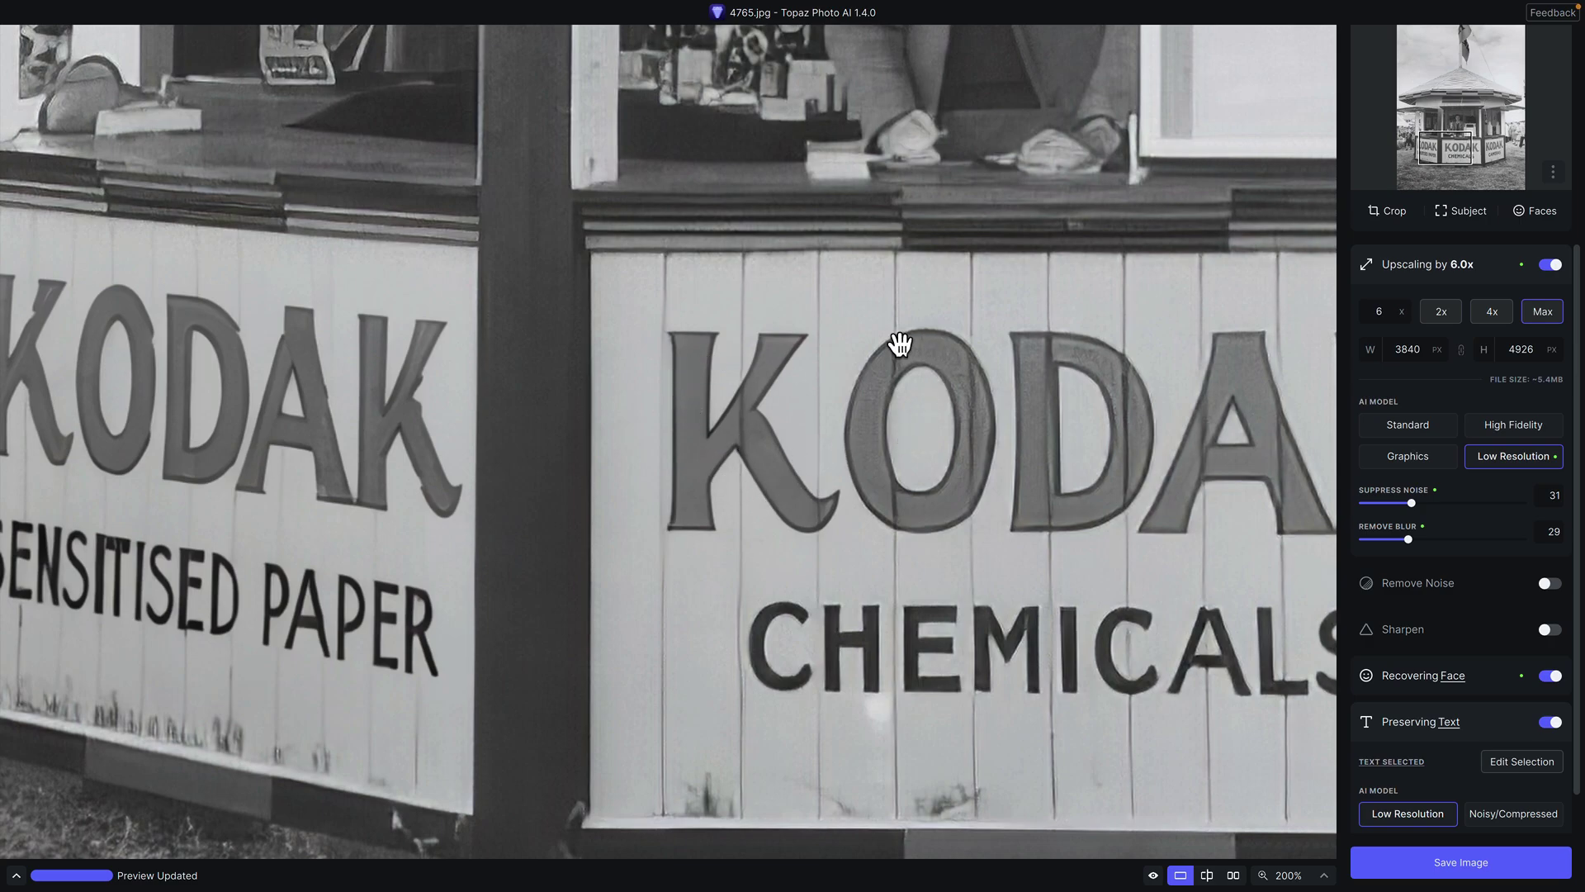
- Pan across the middle KODAK CHEMICALS sign to inspect its smoothed lettering
{"action": "left_click_drag", "start_coordinate": [1249, 424], "coordinate": [900, 421]}
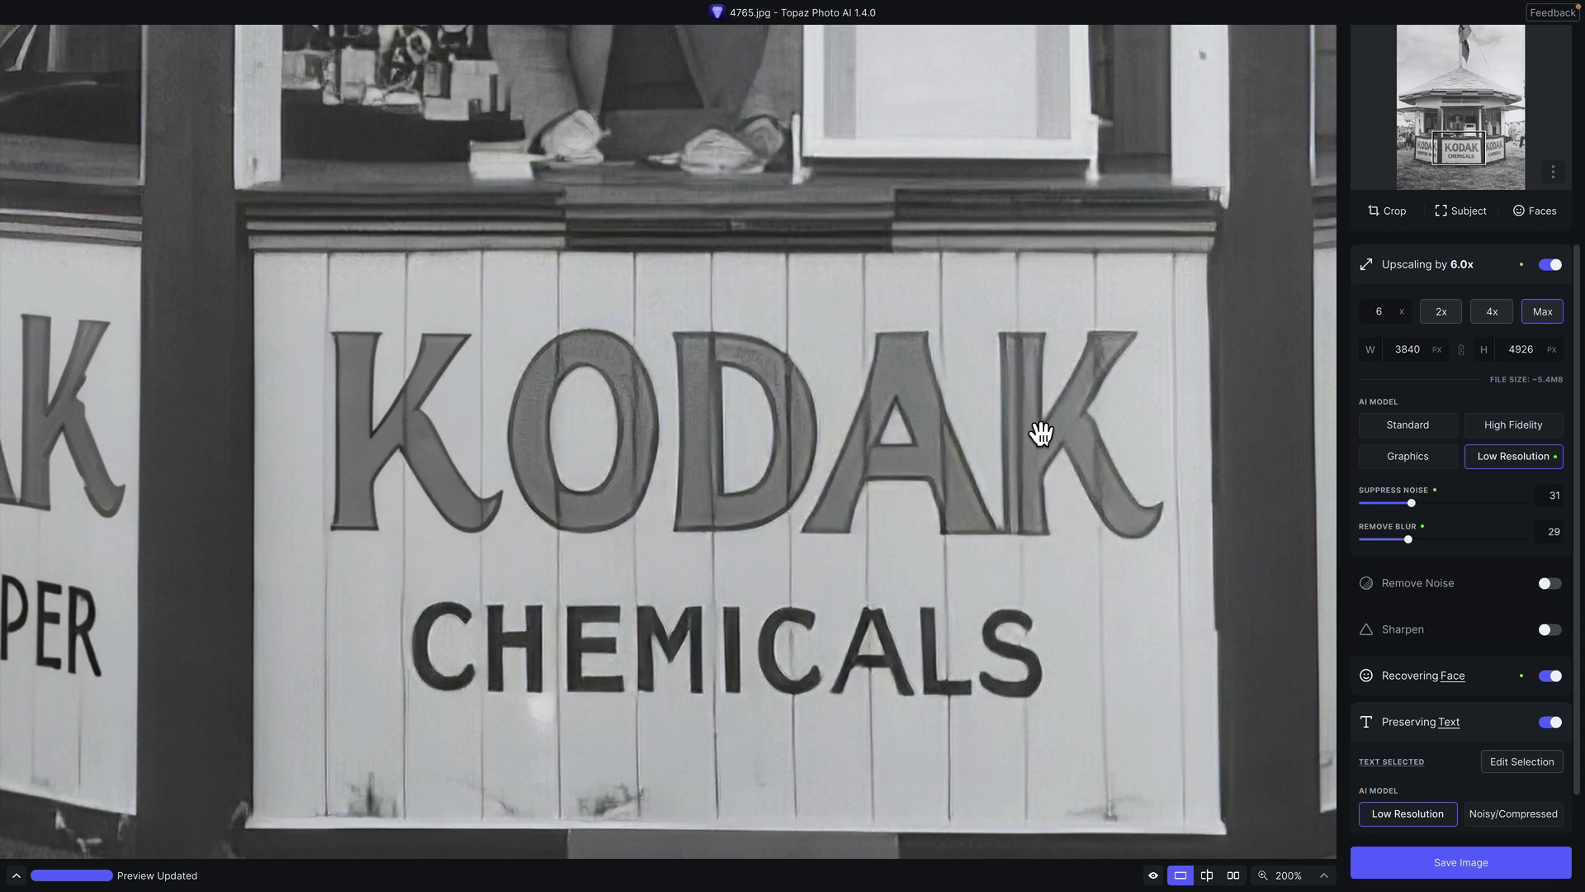
{"action": "left_click_drag", "start_coordinate": [1100, 472], "coordinate": [816, 473]}
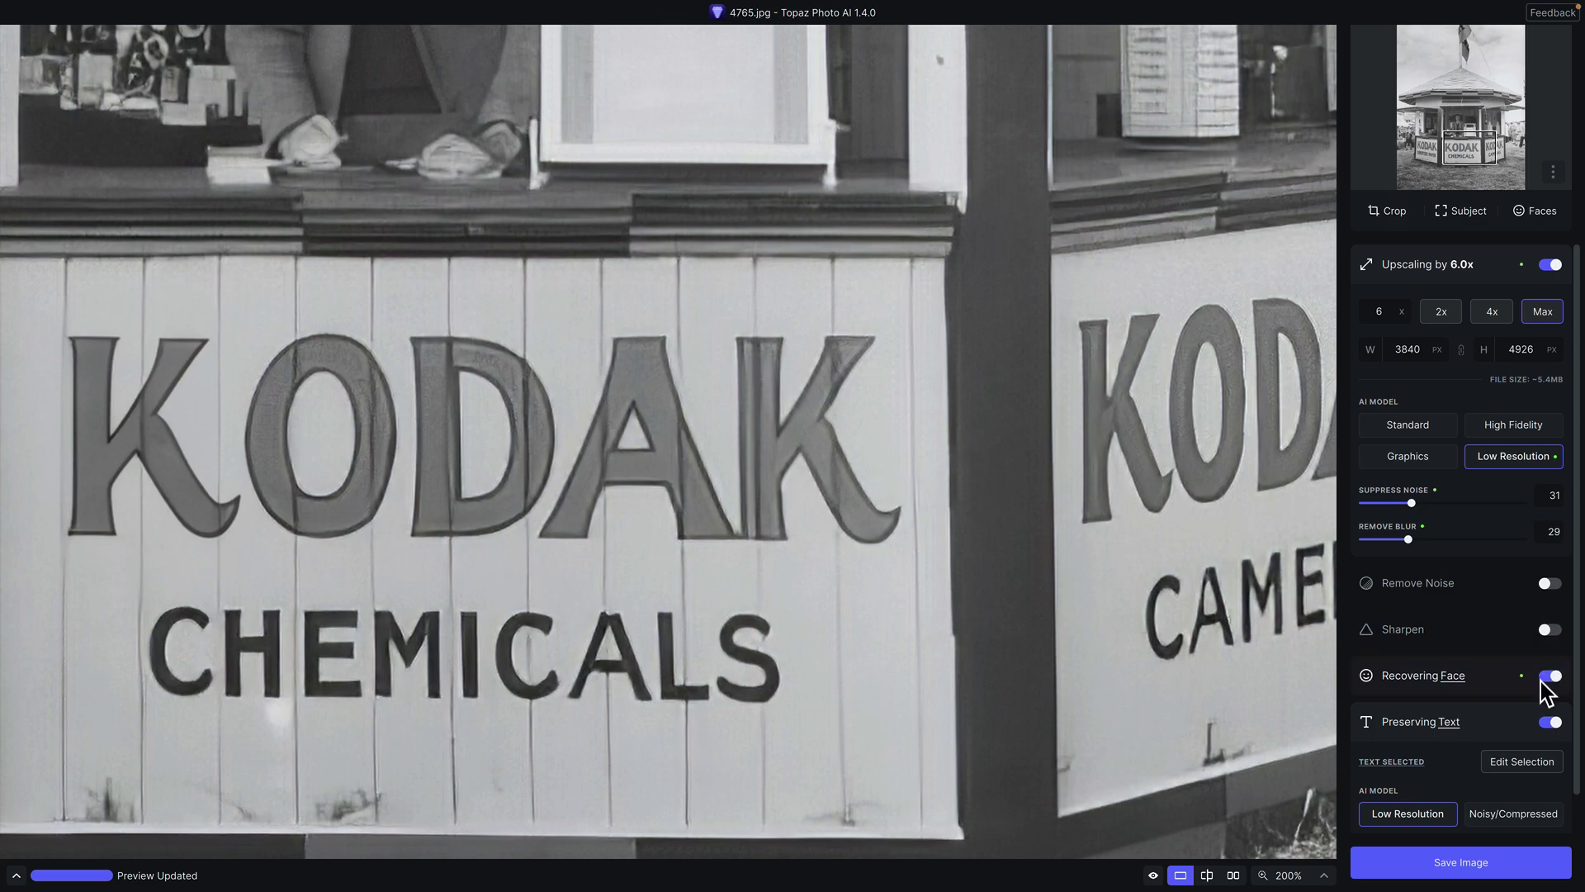
{"action": "left_click", "coordinate": [1324, 875]}
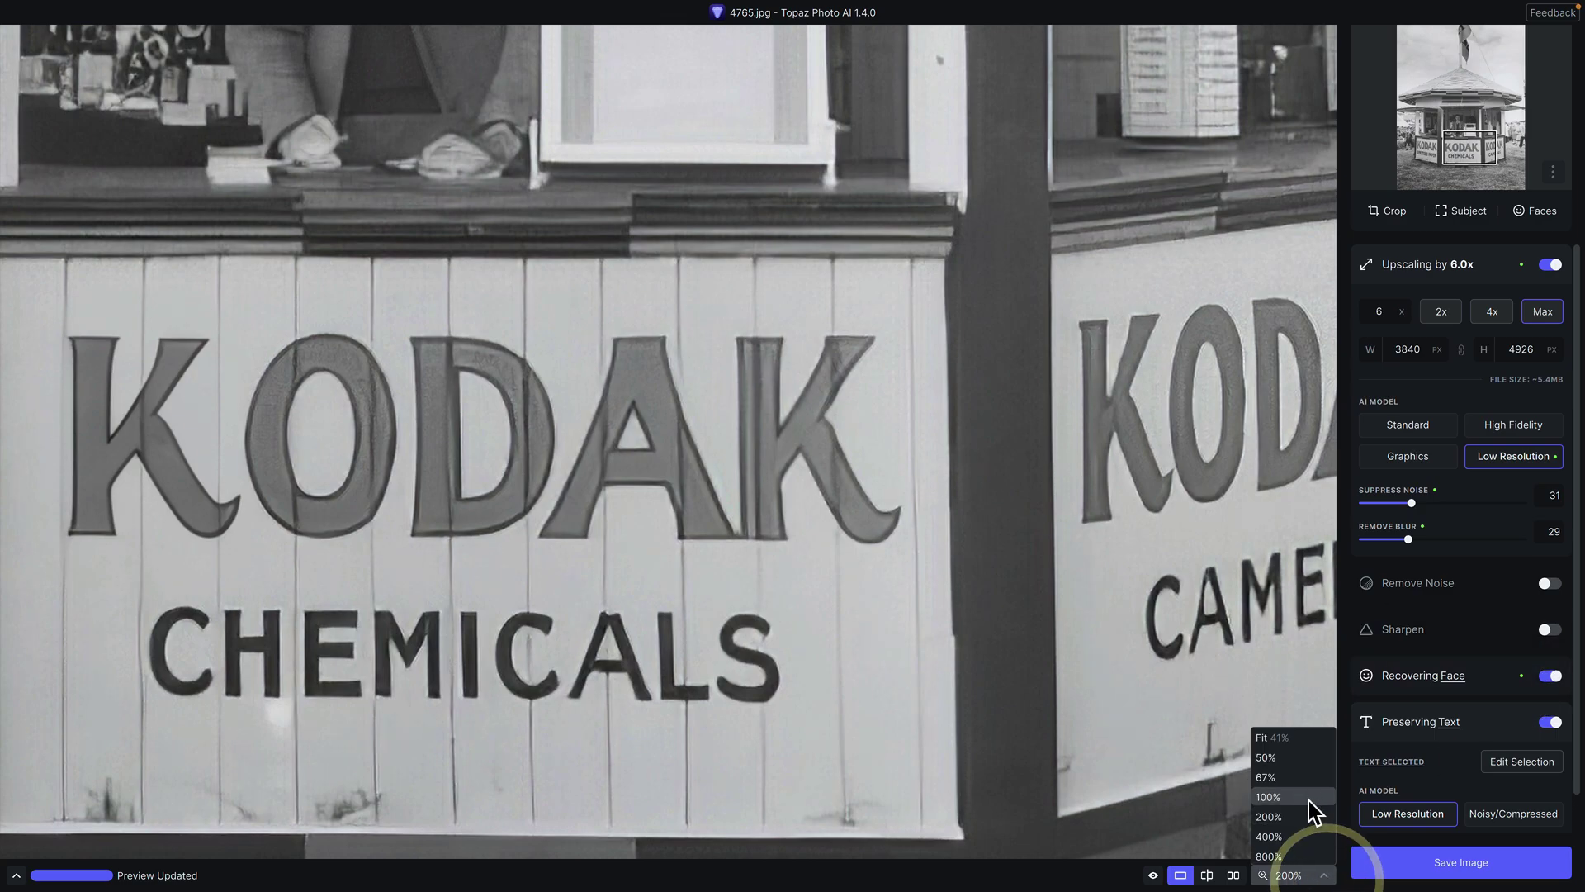
- At 100% zoom, add the KODAK CHEMICALS and KODAK CAMERAS lettering to the text selection
{"action": "left_click", "coordinate": [1308, 794]}
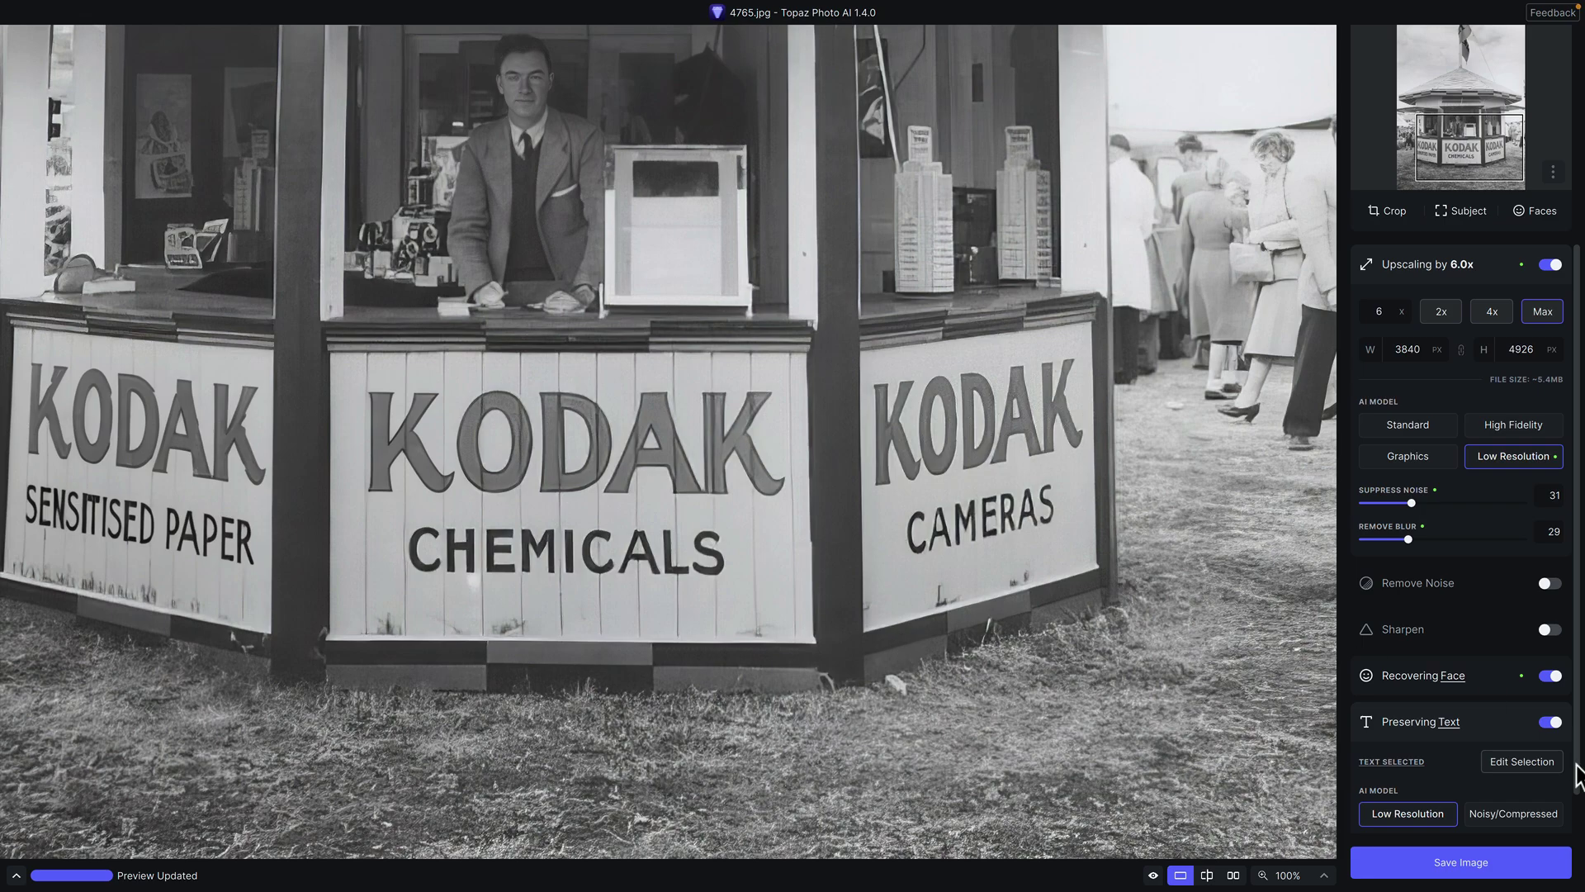
{"action": "left_click", "coordinate": [1523, 759]}
{"action": "mouse_move", "coordinate": [418, 456]}
{"action": "left_mouse_down"}
{"action": "mouse_move", "coordinate": [740, 476]}
{"action": "mouse_move", "coordinate": [738, 423]}
{"action": "mouse_move", "coordinate": [720, 415]}
{"action": "mouse_move", "coordinate": [442, 415]}
{"action": "mouse_move", "coordinate": [415, 526]}
{"action": "mouse_move", "coordinate": [454, 550]}
{"action": "mouse_move", "coordinate": [735, 545]}
{"action": "left_mouse_up"}
{"action": "mouse_move", "coordinate": [910, 531]}
{"action": "left_mouse_down"}
{"action": "mouse_move", "coordinate": [1039, 508]}
{"action": "mouse_move", "coordinate": [1050, 401]}
{"action": "mouse_move", "coordinate": [1042, 384]}
{"action": "mouse_move", "coordinate": [886, 389]}
{"action": "mouse_move", "coordinate": [893, 495]}
{"action": "mouse_move", "coordinate": [977, 443]}
{"action": "left_mouse_up"}
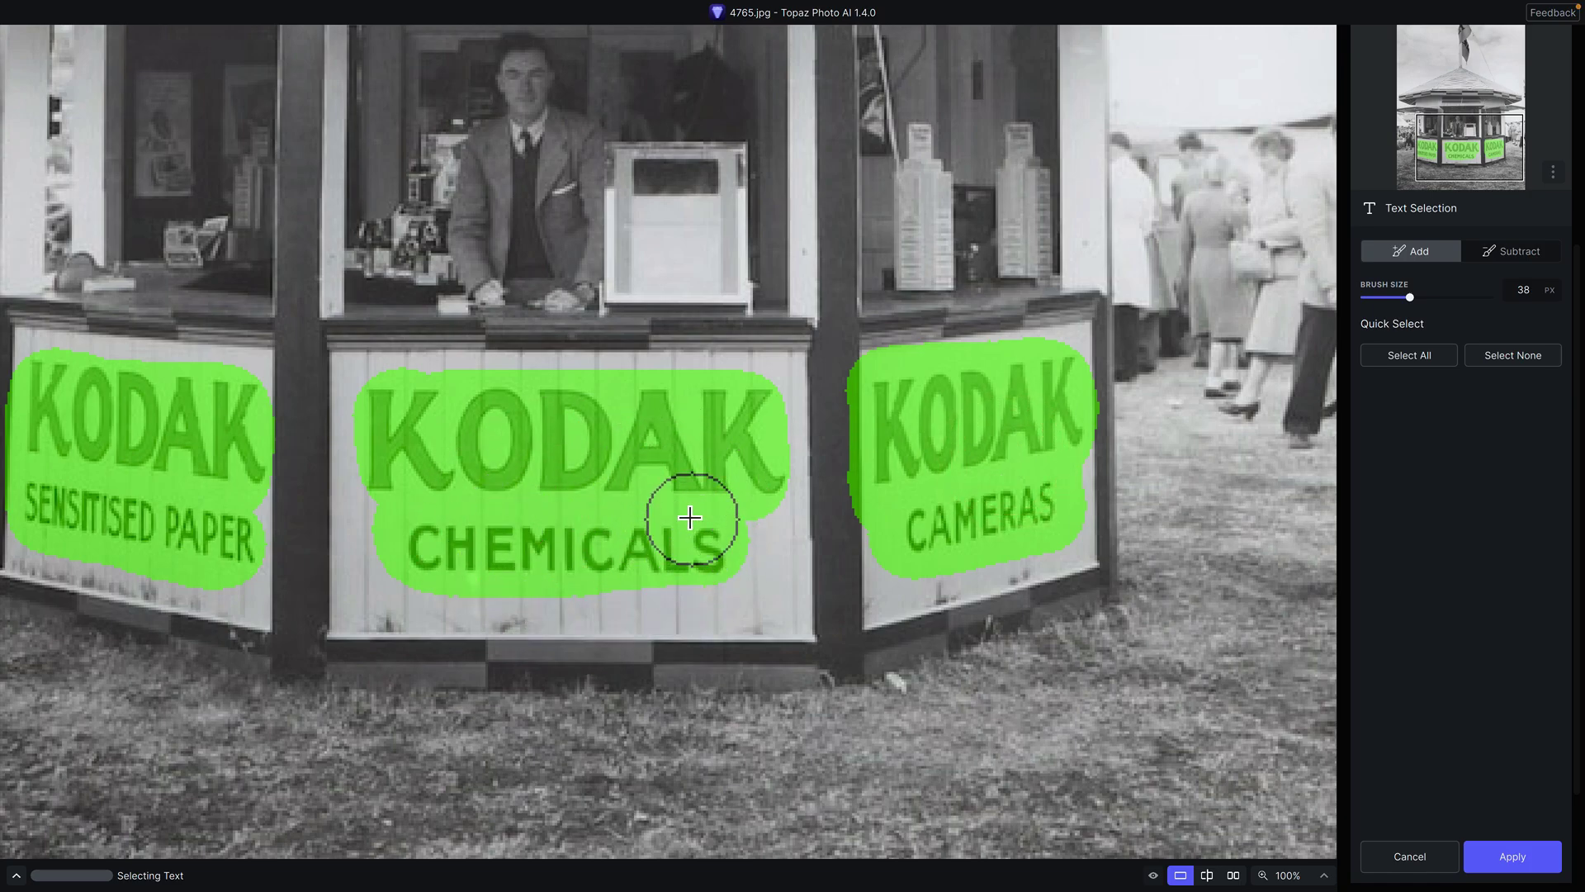
- Apply the three-sign text selection, compare Preserve Text off and on, and fit the photo
{"action": "left_click", "coordinate": [1511, 859]}
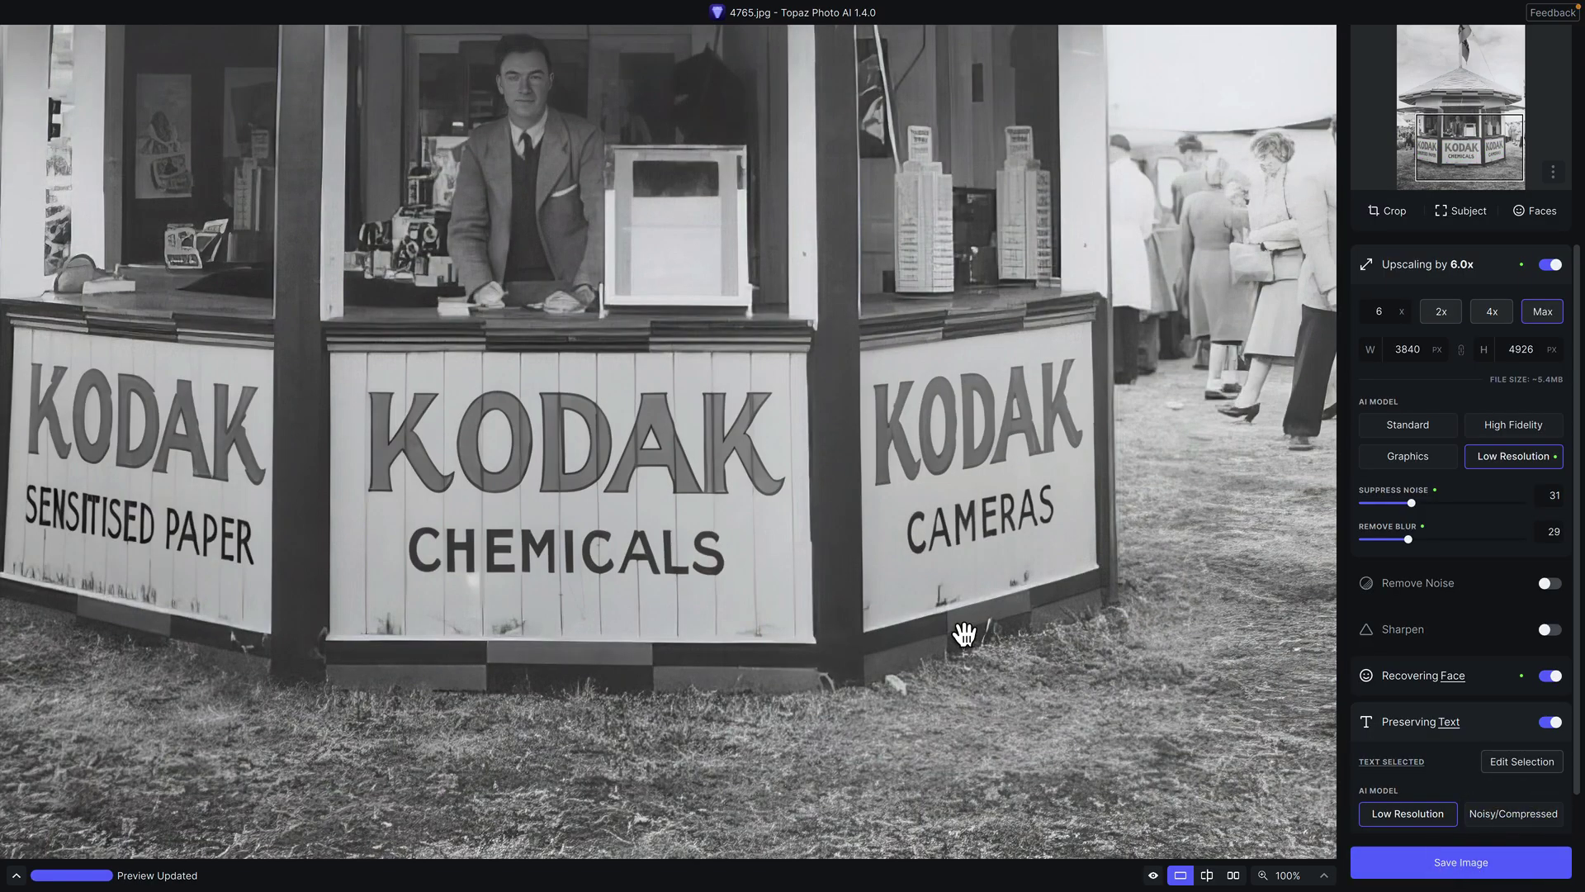
{"action": "left_click", "coordinate": [1552, 724]}
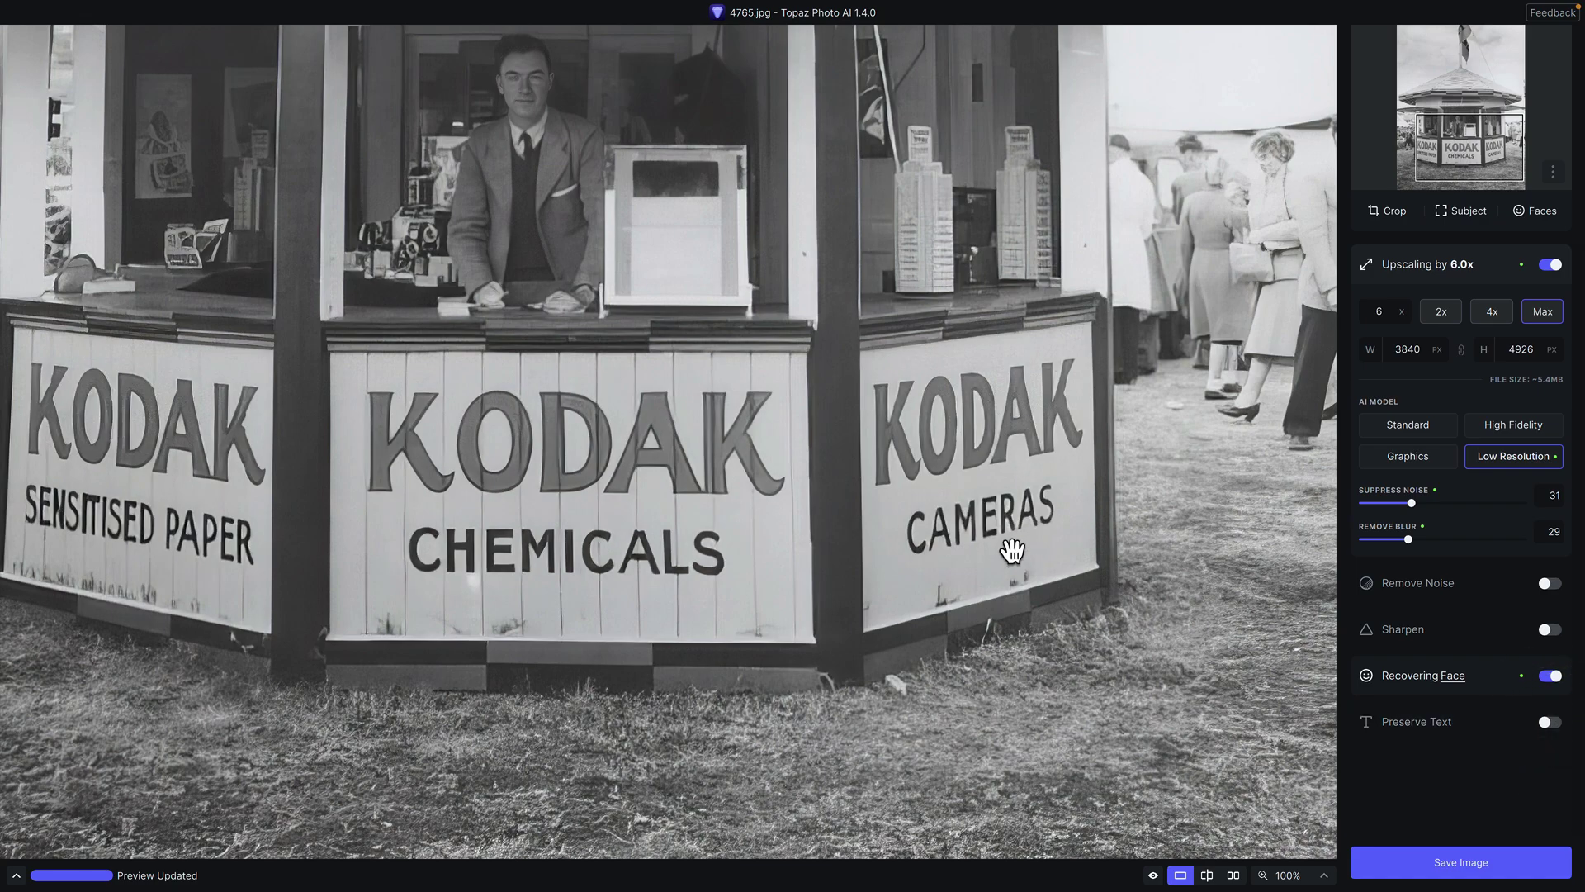
{"action": "left_click", "coordinate": [1550, 723]}
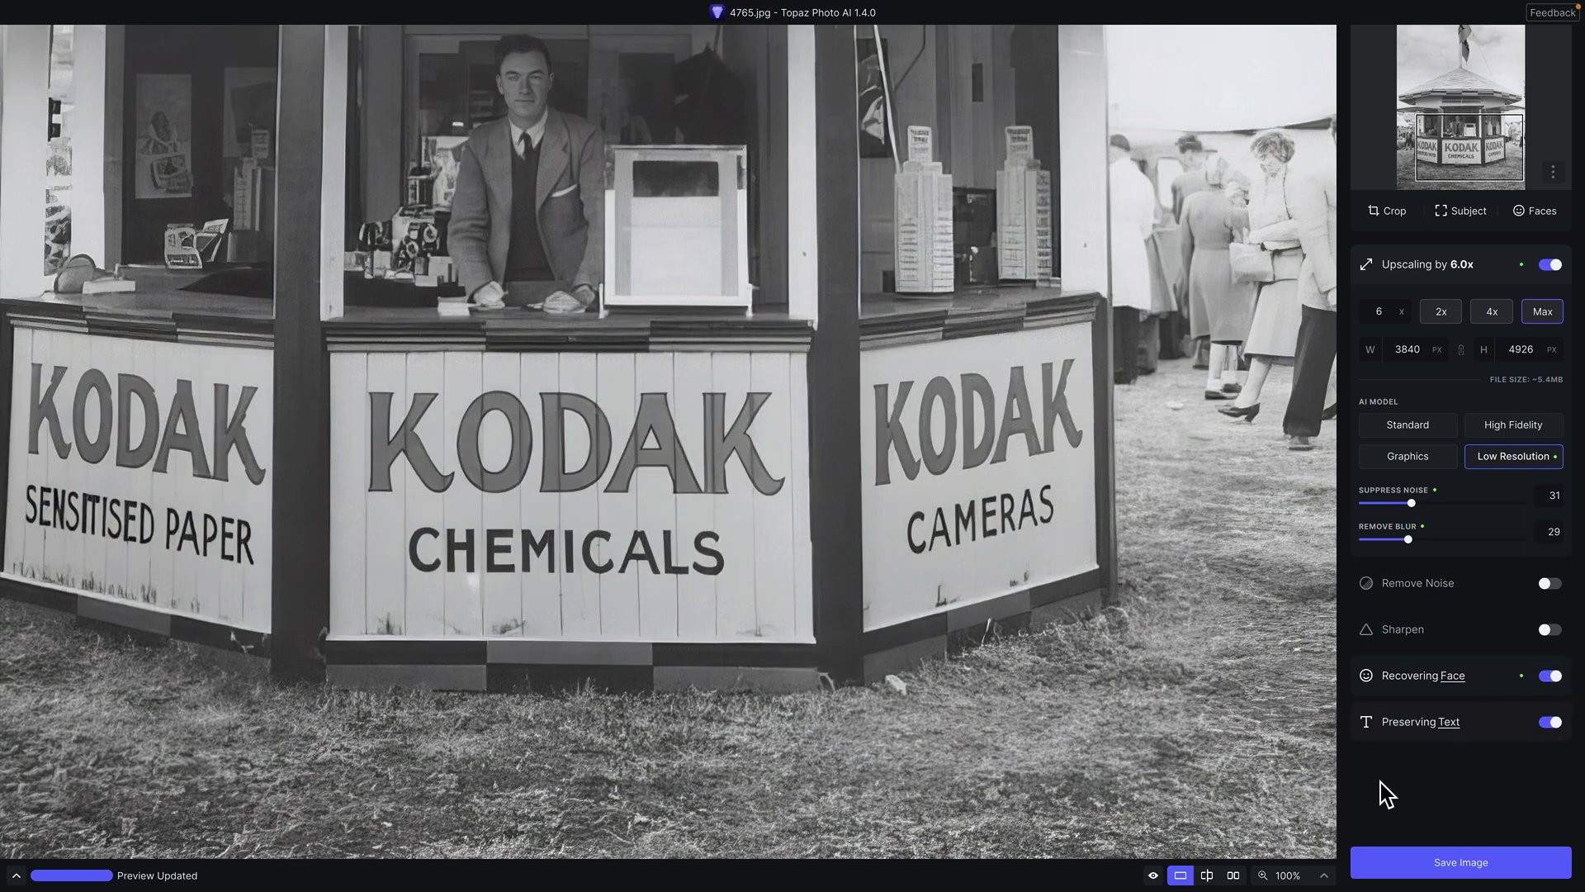
{"action": "left_click", "coordinate": [1318, 877]}
{"action": "left_click", "coordinate": [1306, 740]}
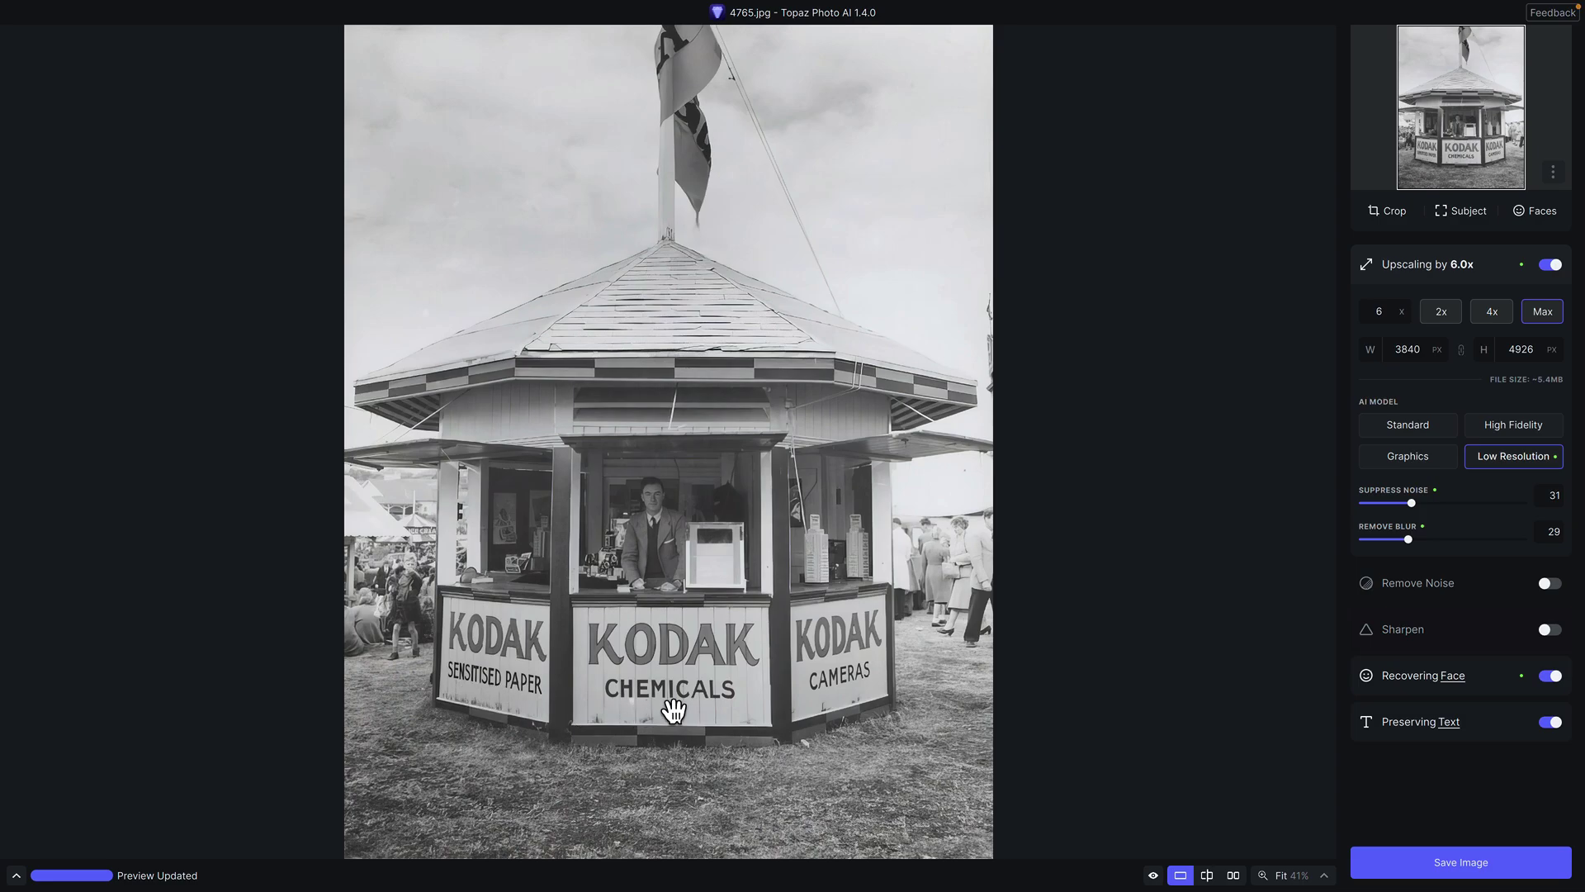
- Close the Kodak photo without saving and open 6059.jpg from Recent
{"action": "key", "text": "super+w"}
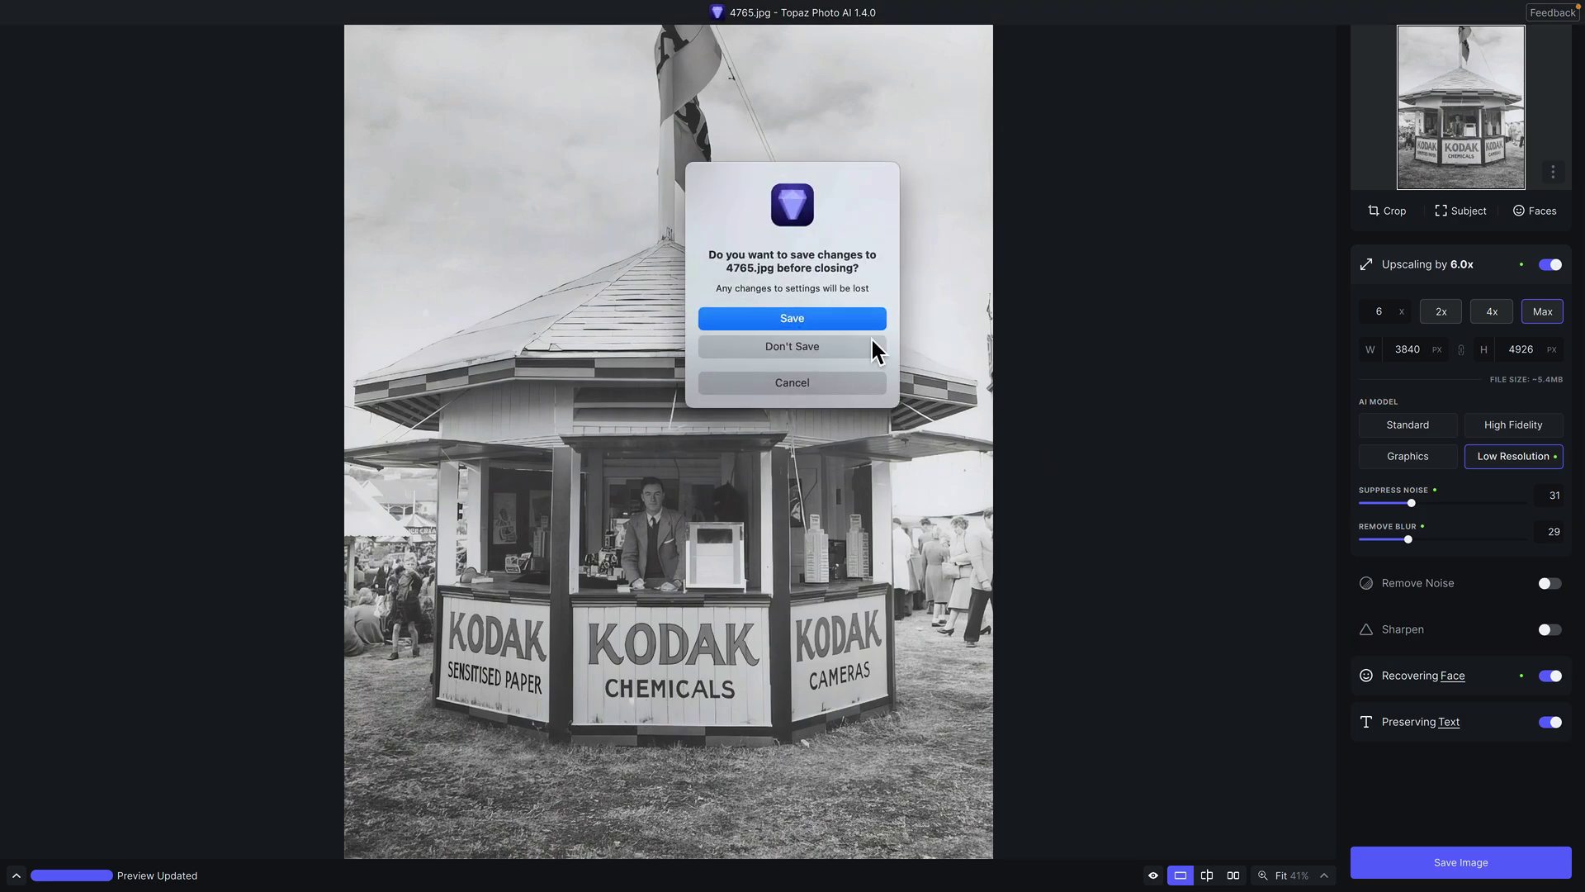
{"action": "left_click", "coordinate": [870, 339]}
{"action": "left_click", "coordinate": [1380, 206]}
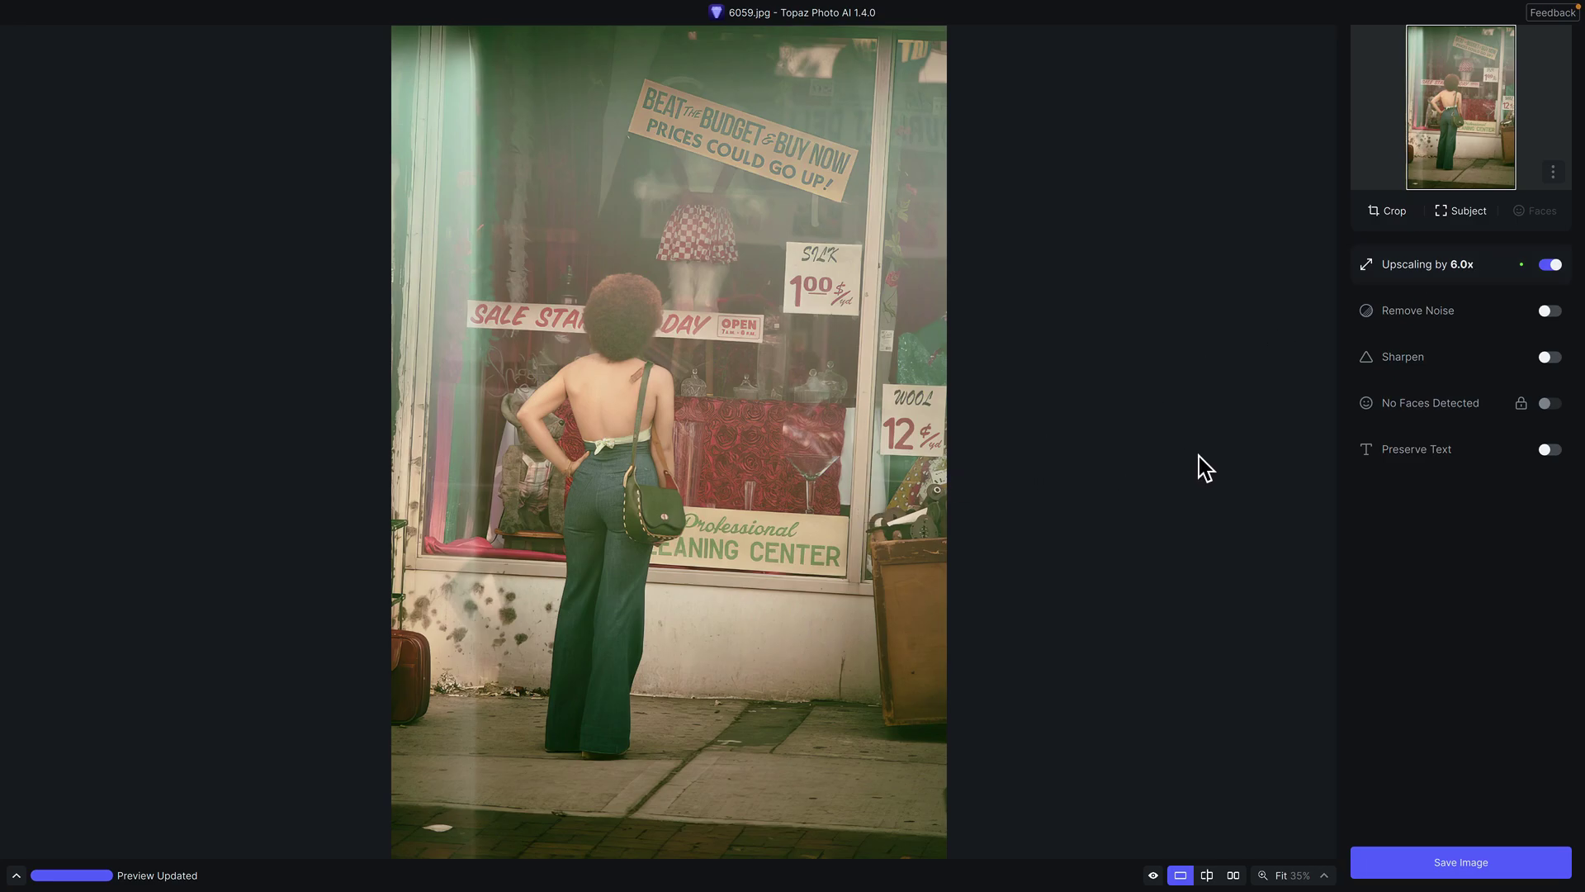
- Turn on Subject Only sharpening (Standard model, strength 10, clean 10) and compare with the original
{"action": "mouse_move", "coordinate": [1450, 224]}
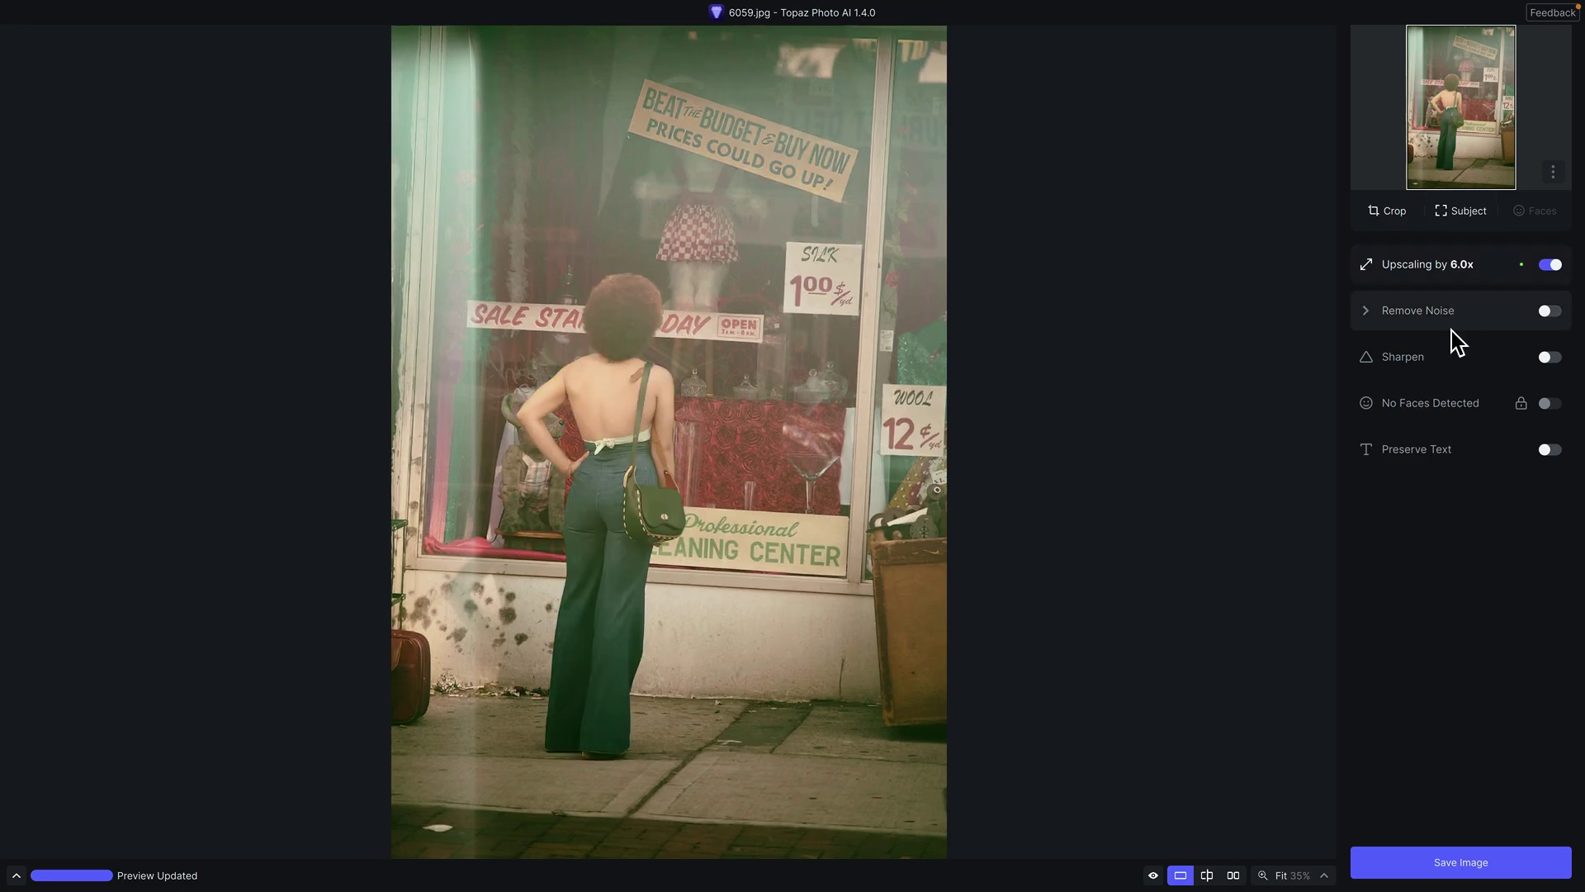
{"action": "left_click", "coordinate": [1549, 358]}
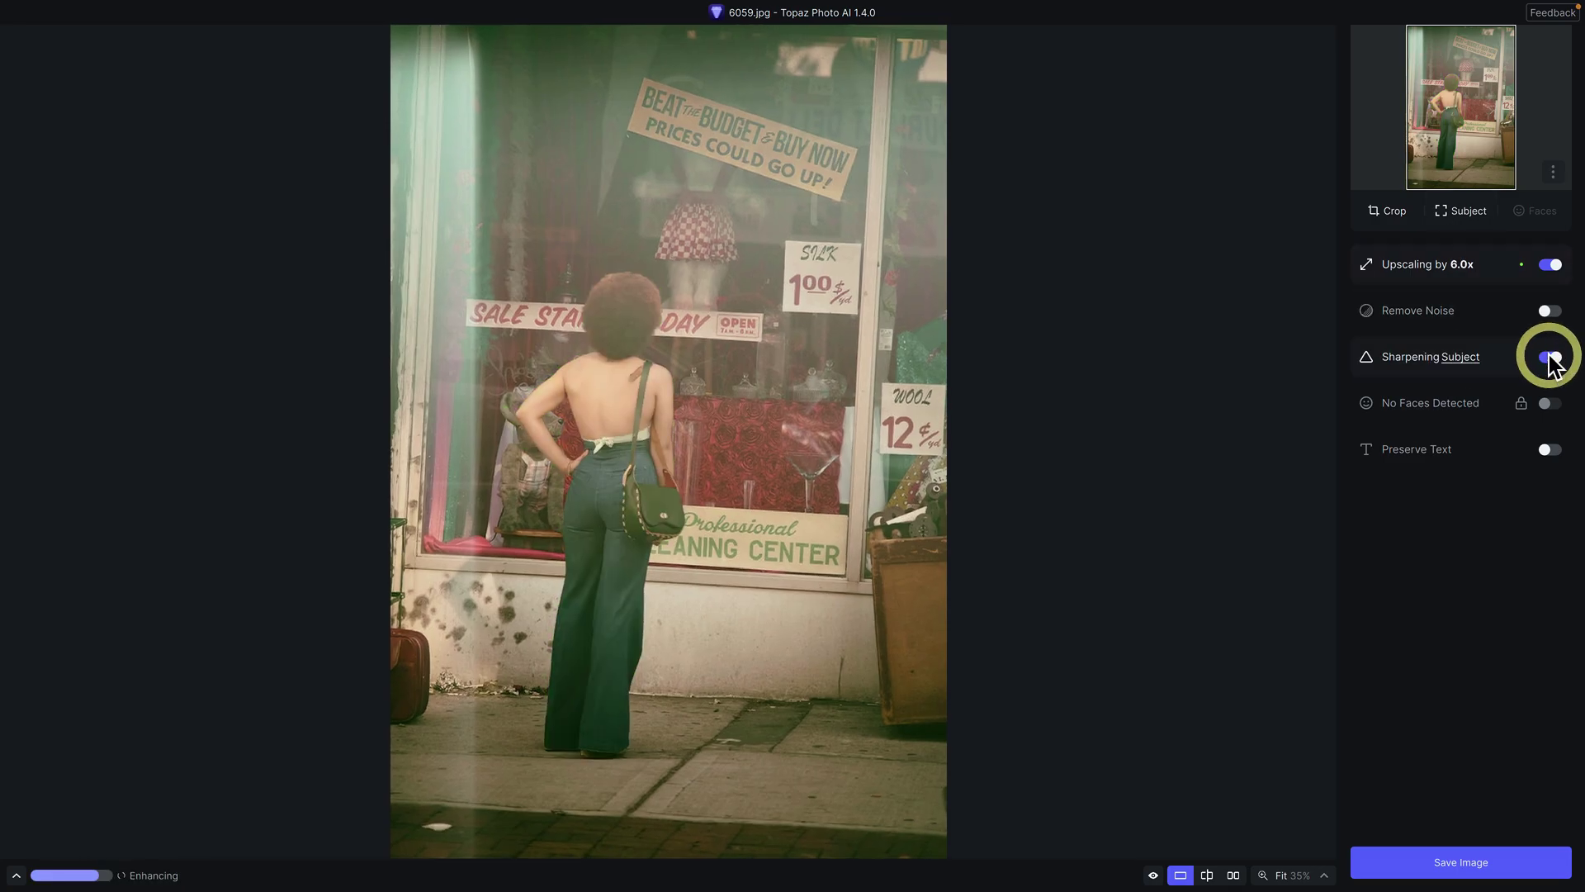
{"action": "left_click", "coordinate": [1510, 361]}
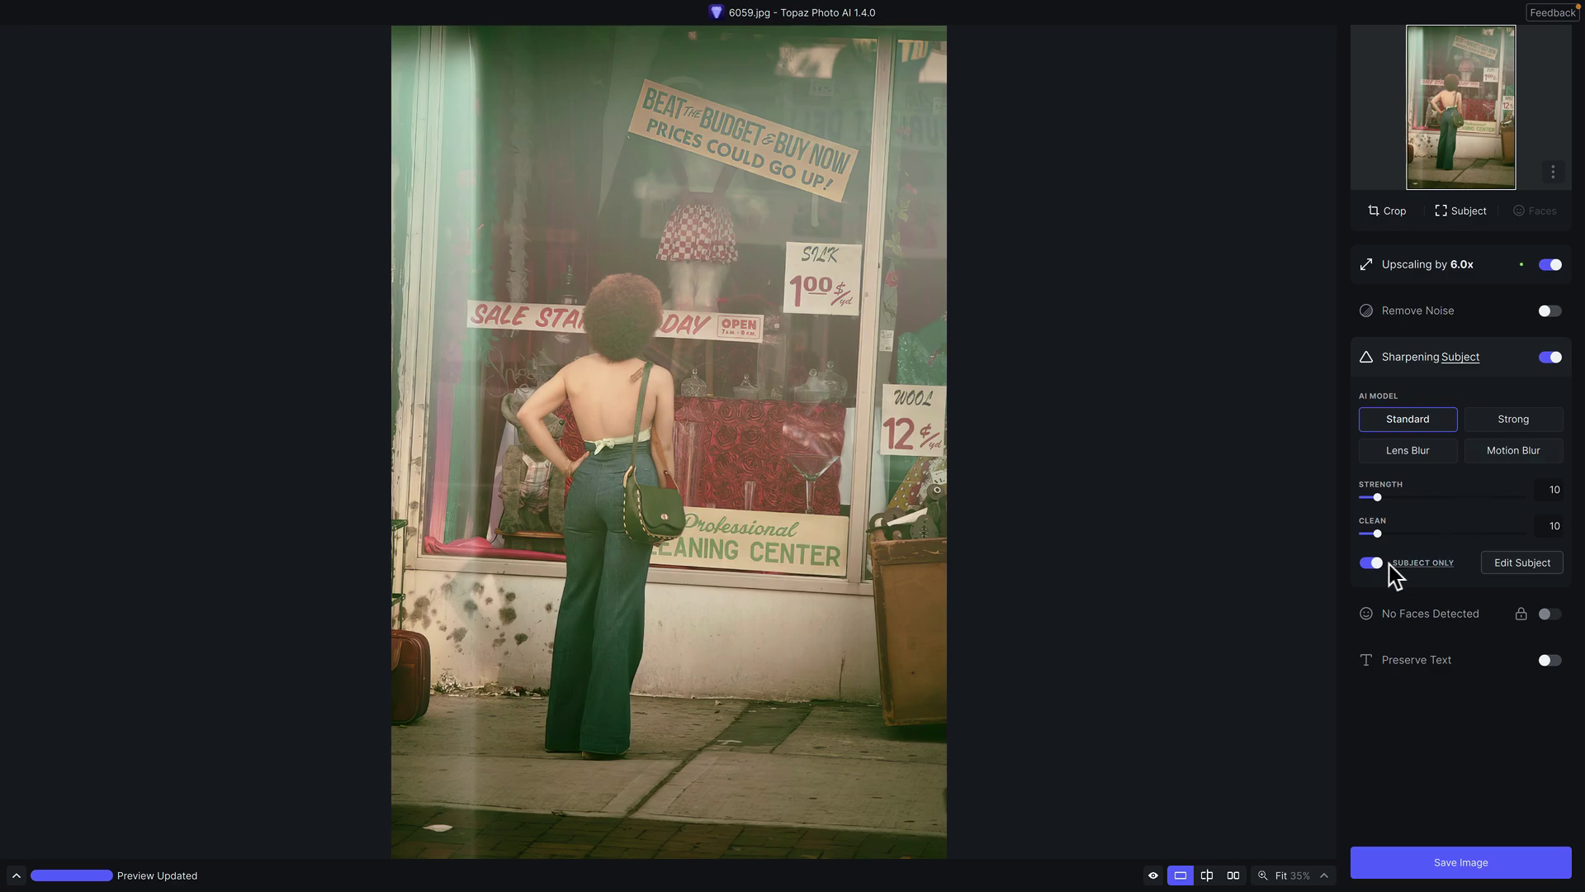
{"action": "mouse_move", "coordinate": [1404, 565]}
{"action": "left_click", "coordinate": [618, 473]}
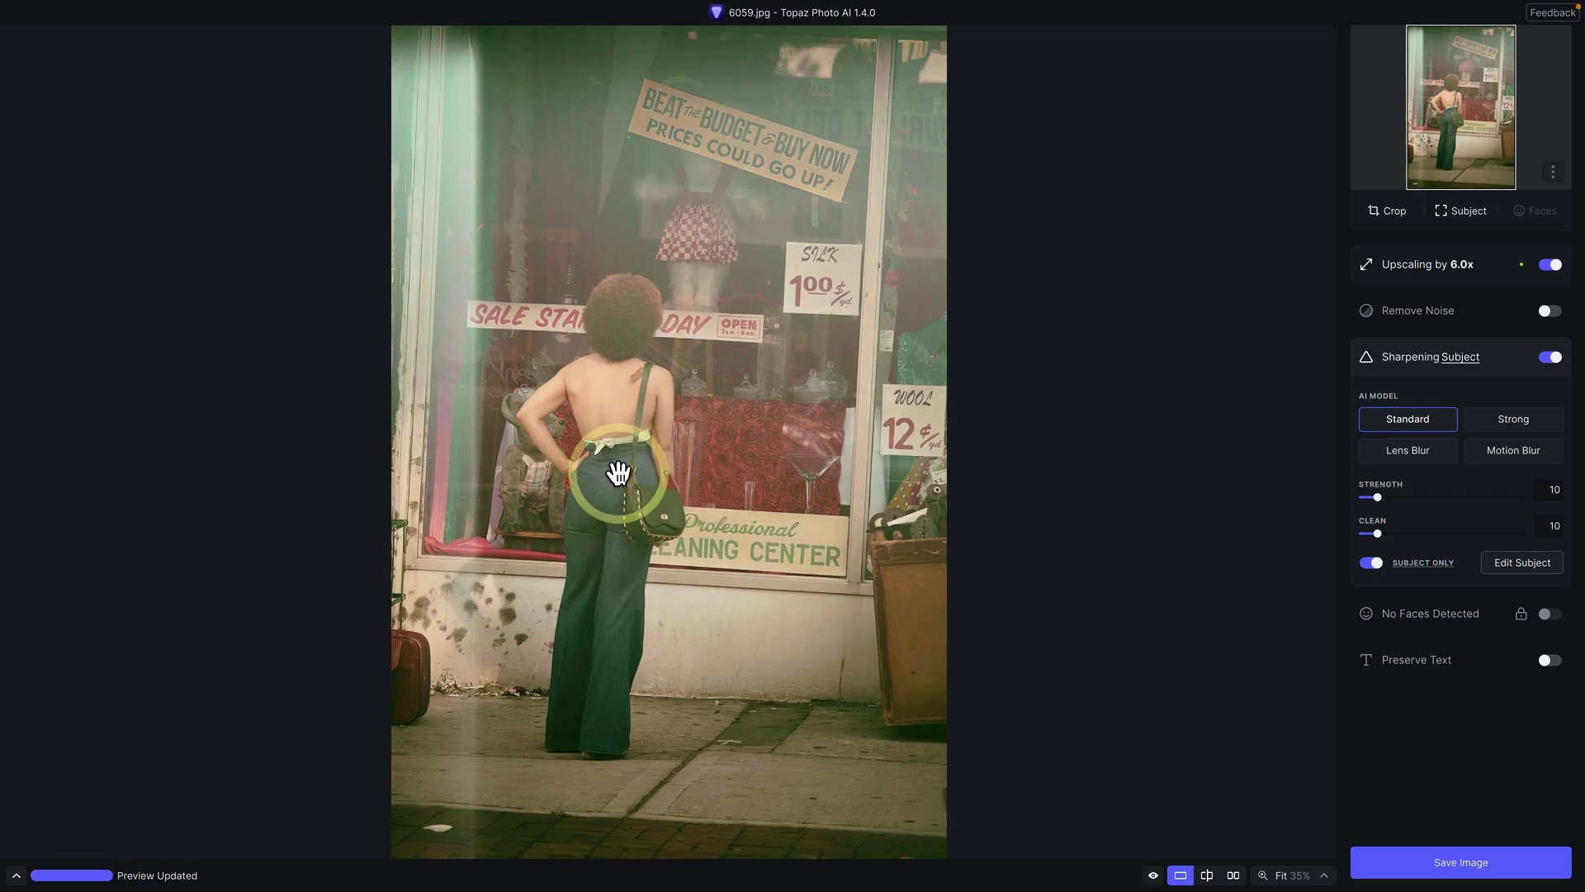
- At 100% zoom, compare the storefront with sharpening off and on
{"action": "left_click", "coordinate": [1326, 885]}
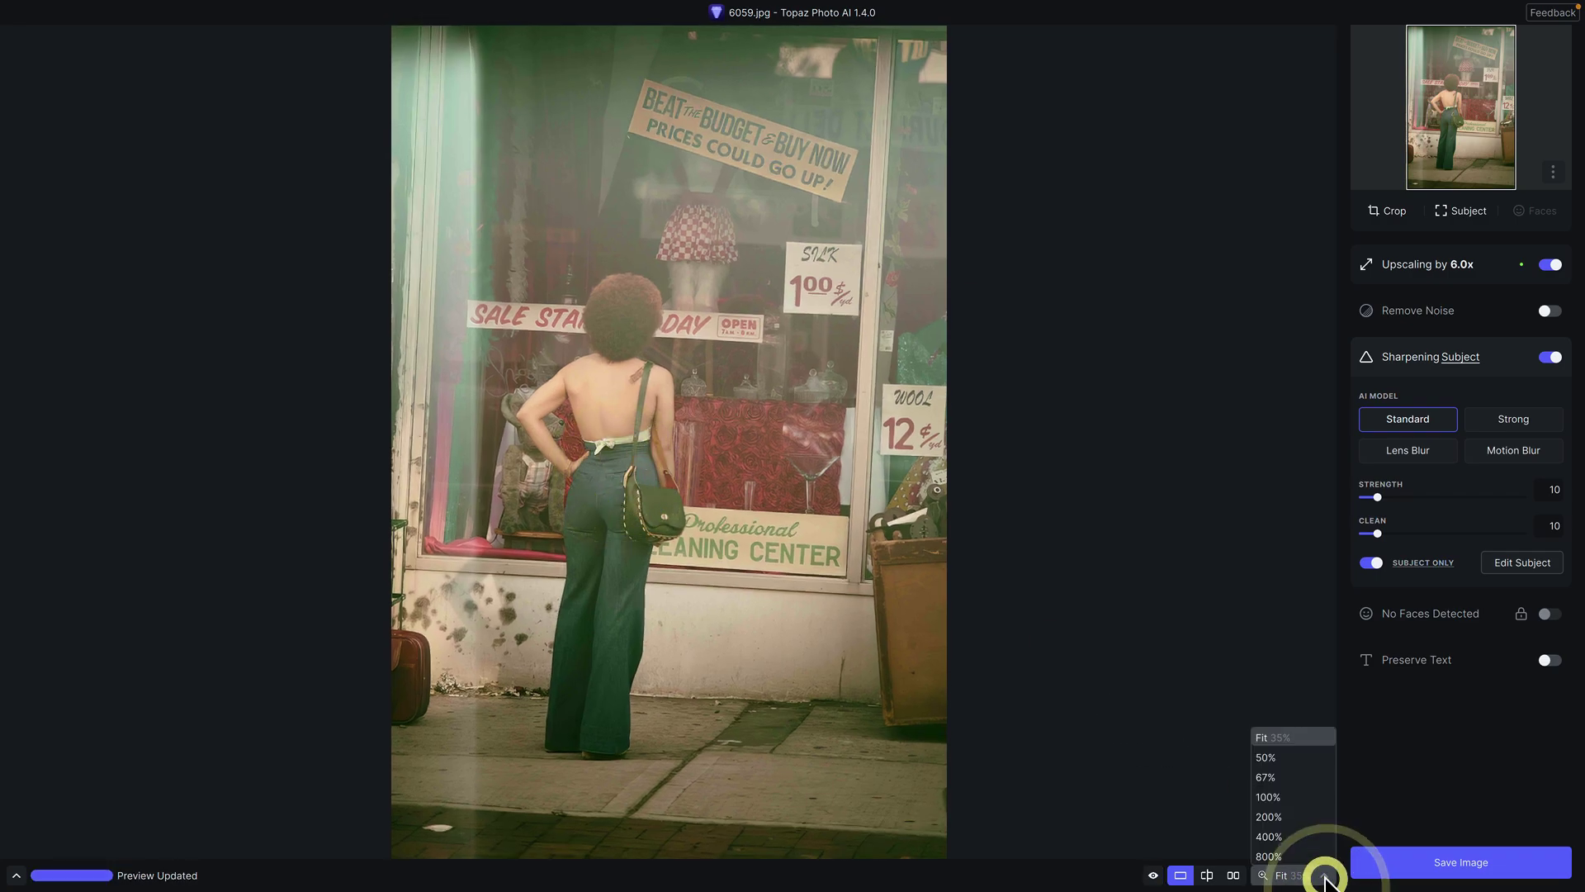
{"action": "left_click", "coordinate": [1300, 798]}
{"action": "left_click", "coordinate": [590, 708]}
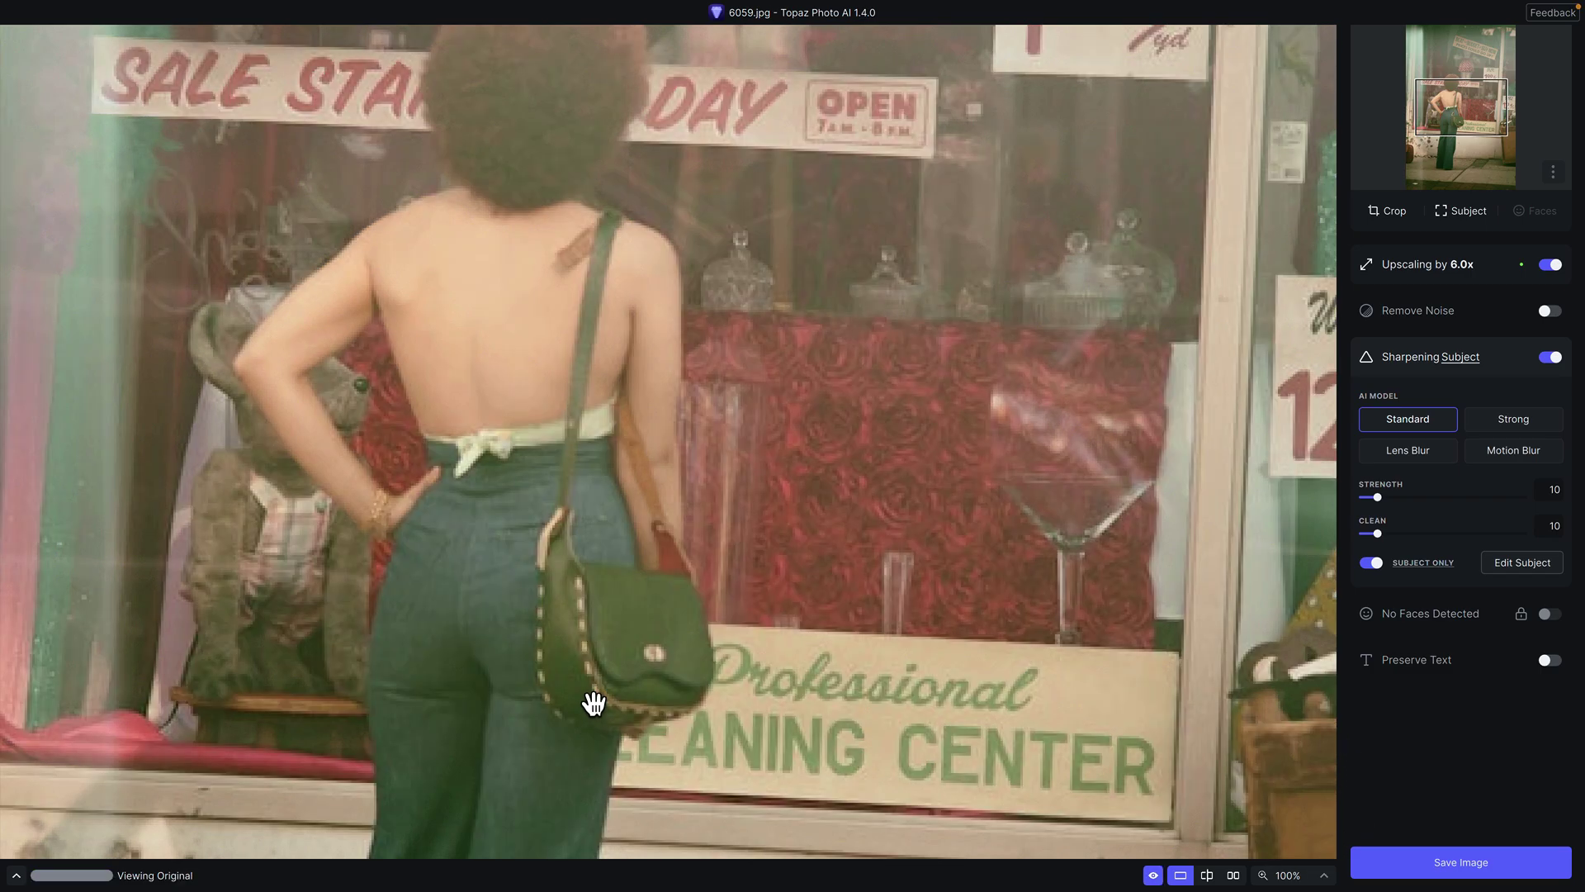
{"action": "left_click", "coordinate": [1553, 357]}
{"action": "left_click", "coordinate": [1553, 356]}
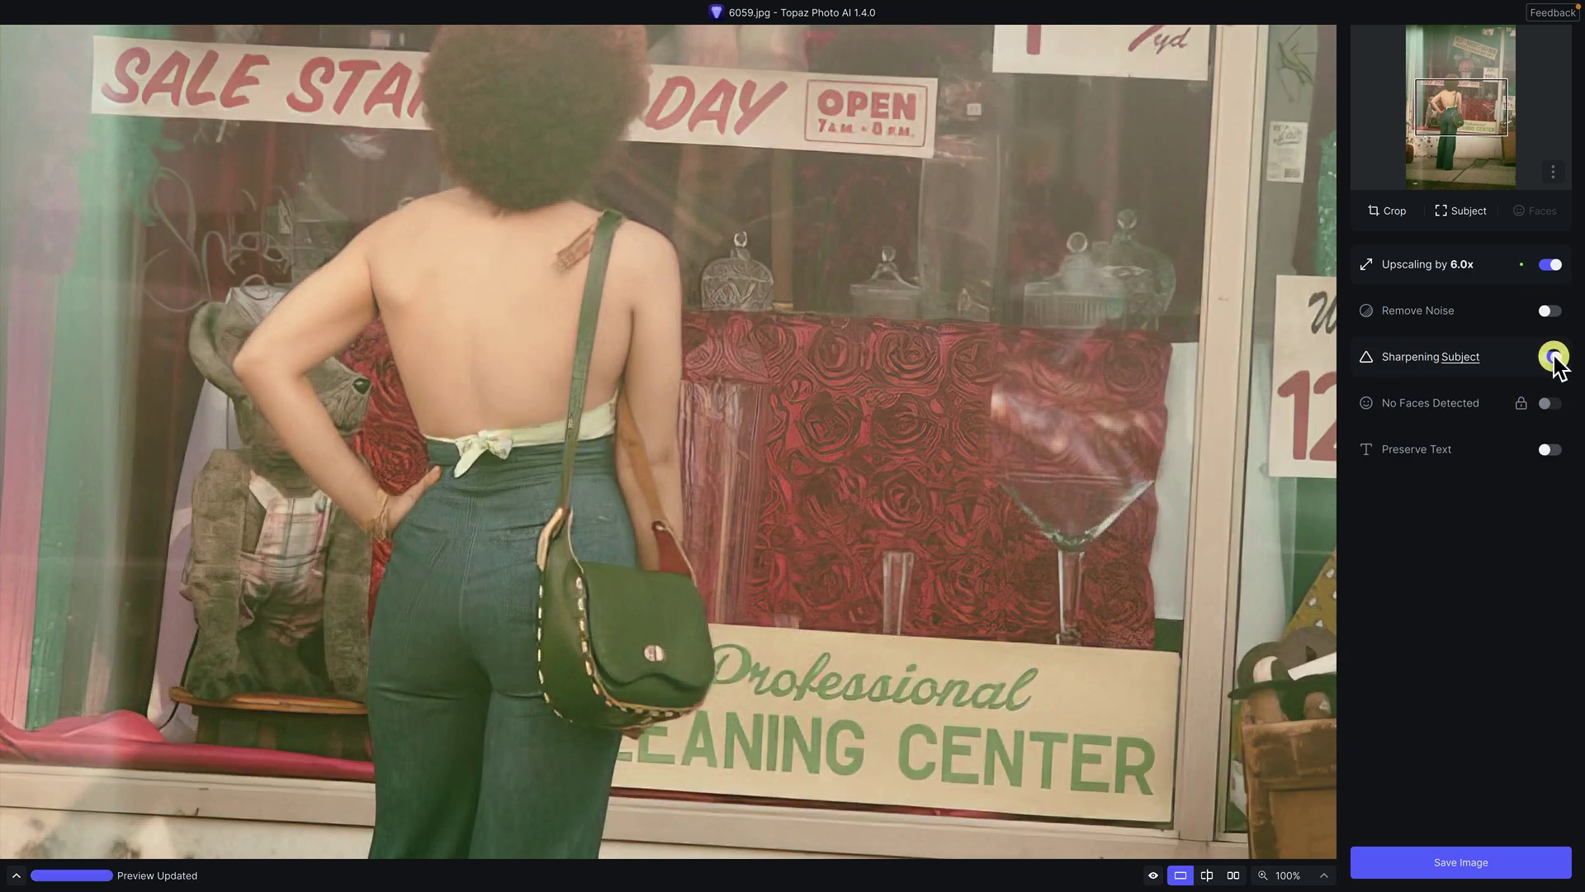
{"action": "left_click", "coordinate": [1552, 357]}
{"action": "left_click", "coordinate": [1552, 357]}
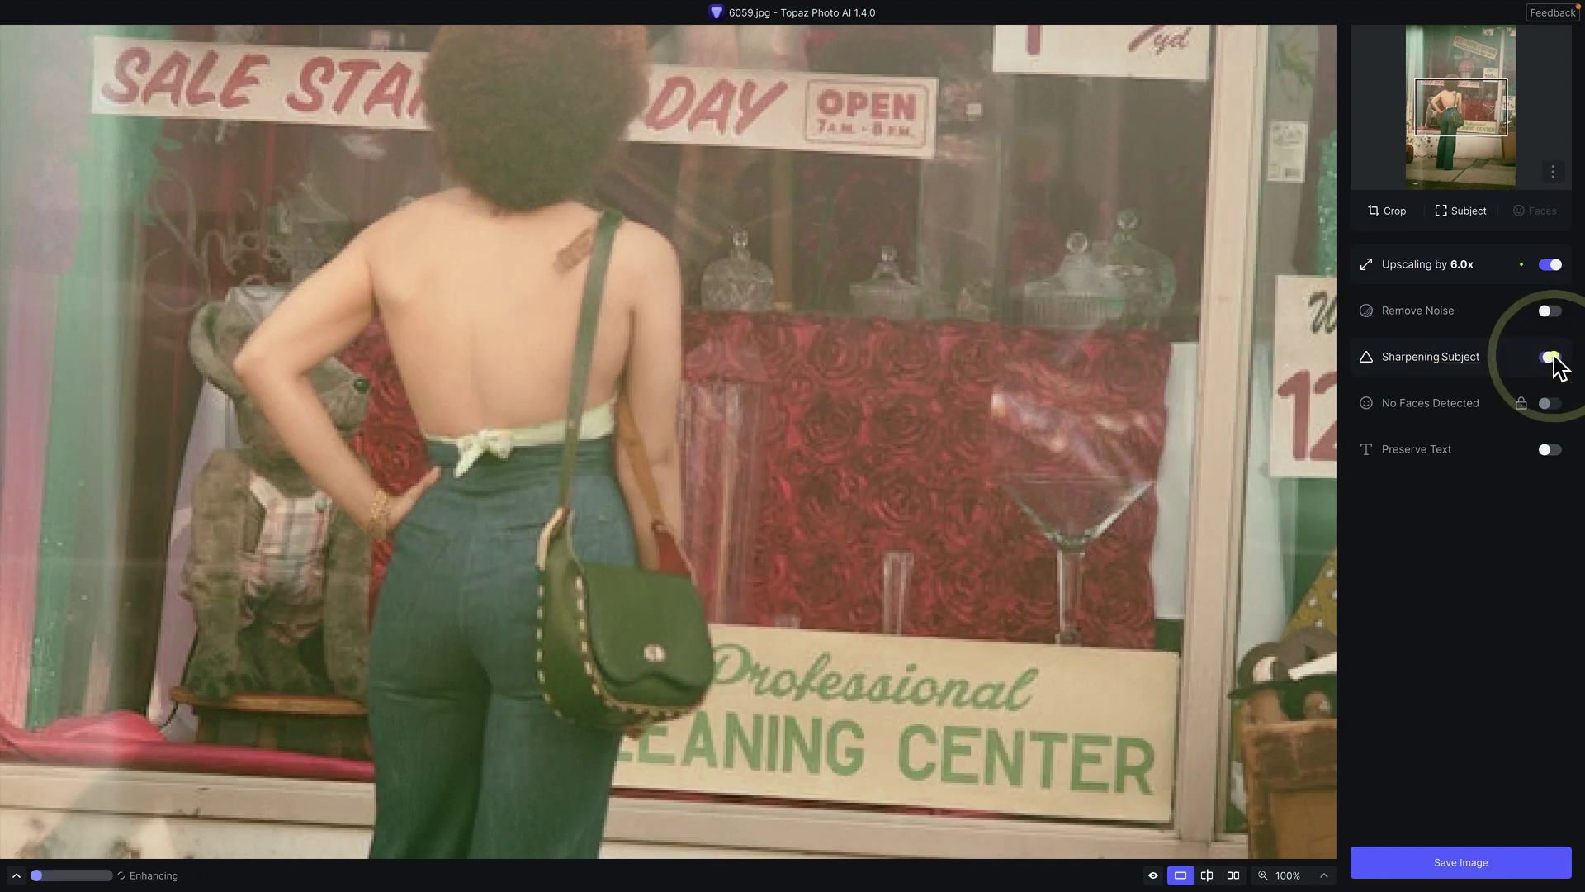
- Raise sharpening strength to 16, collapse the panel, and fit the whole photo in view
{"action": "left_click", "coordinate": [1498, 360]}
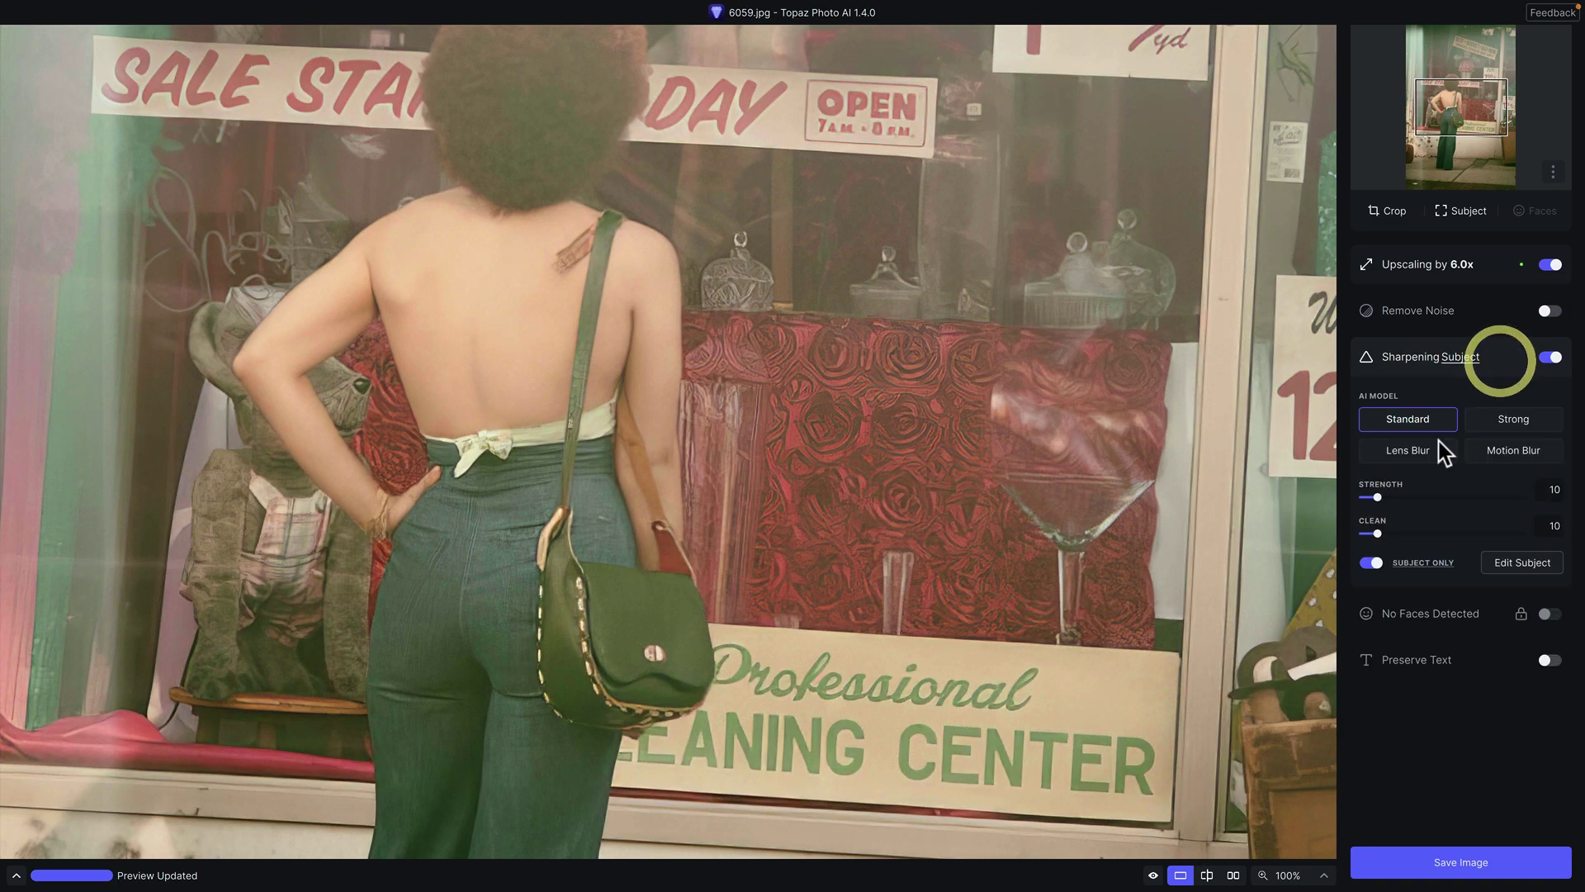
{"action": "left_click", "coordinate": [1401, 497]}
{"action": "left_click_drag", "start_coordinate": [1402, 497], "coordinate": [1398, 499]}
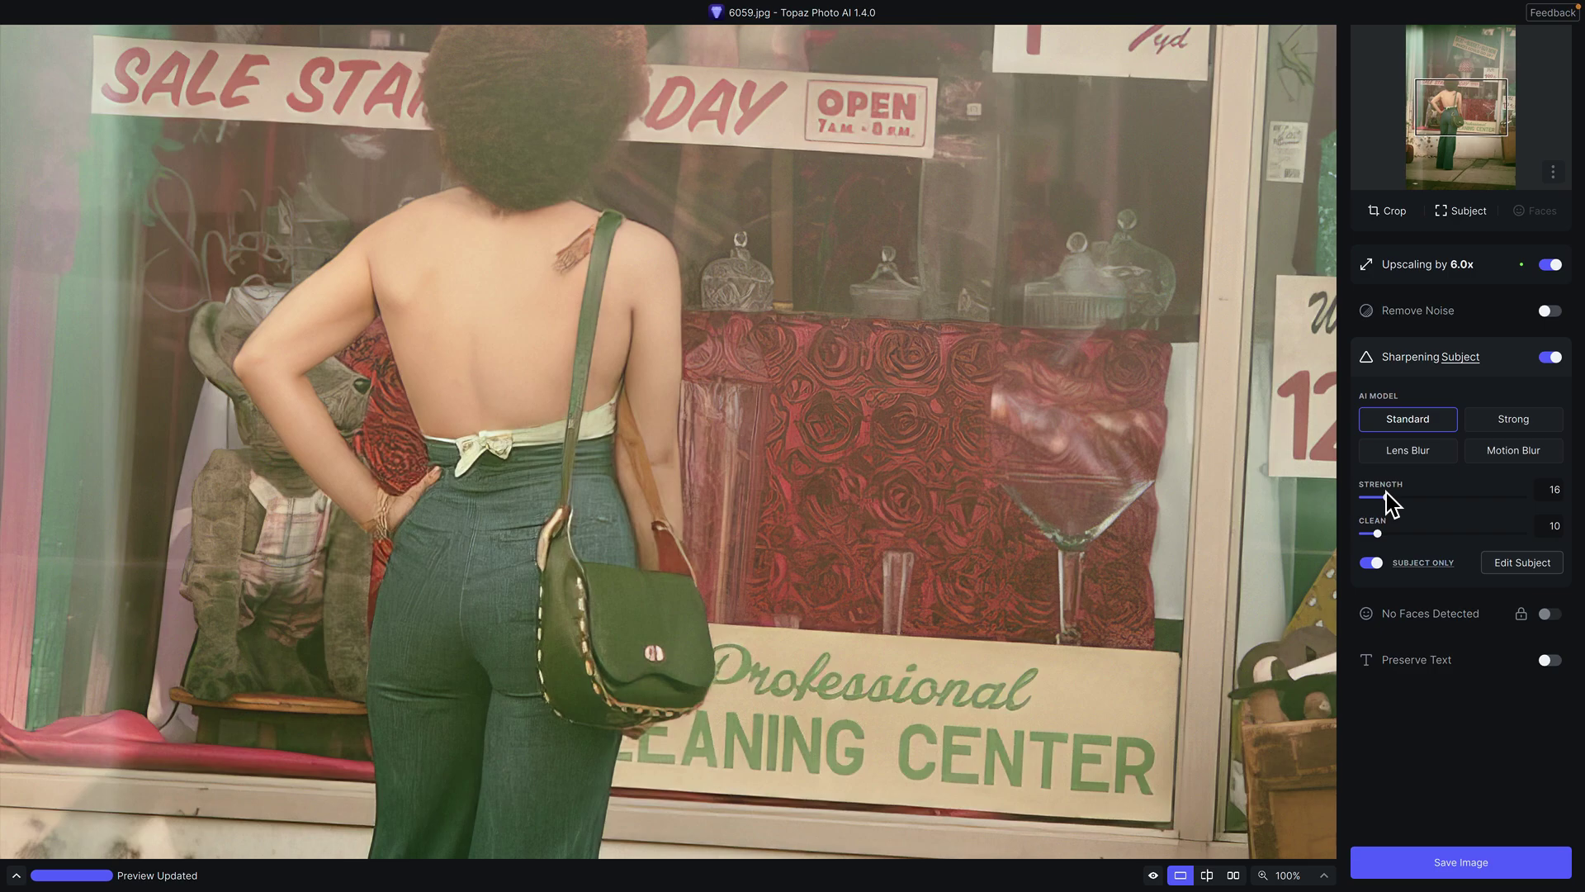
{"action": "left_click", "coordinate": [1516, 368]}
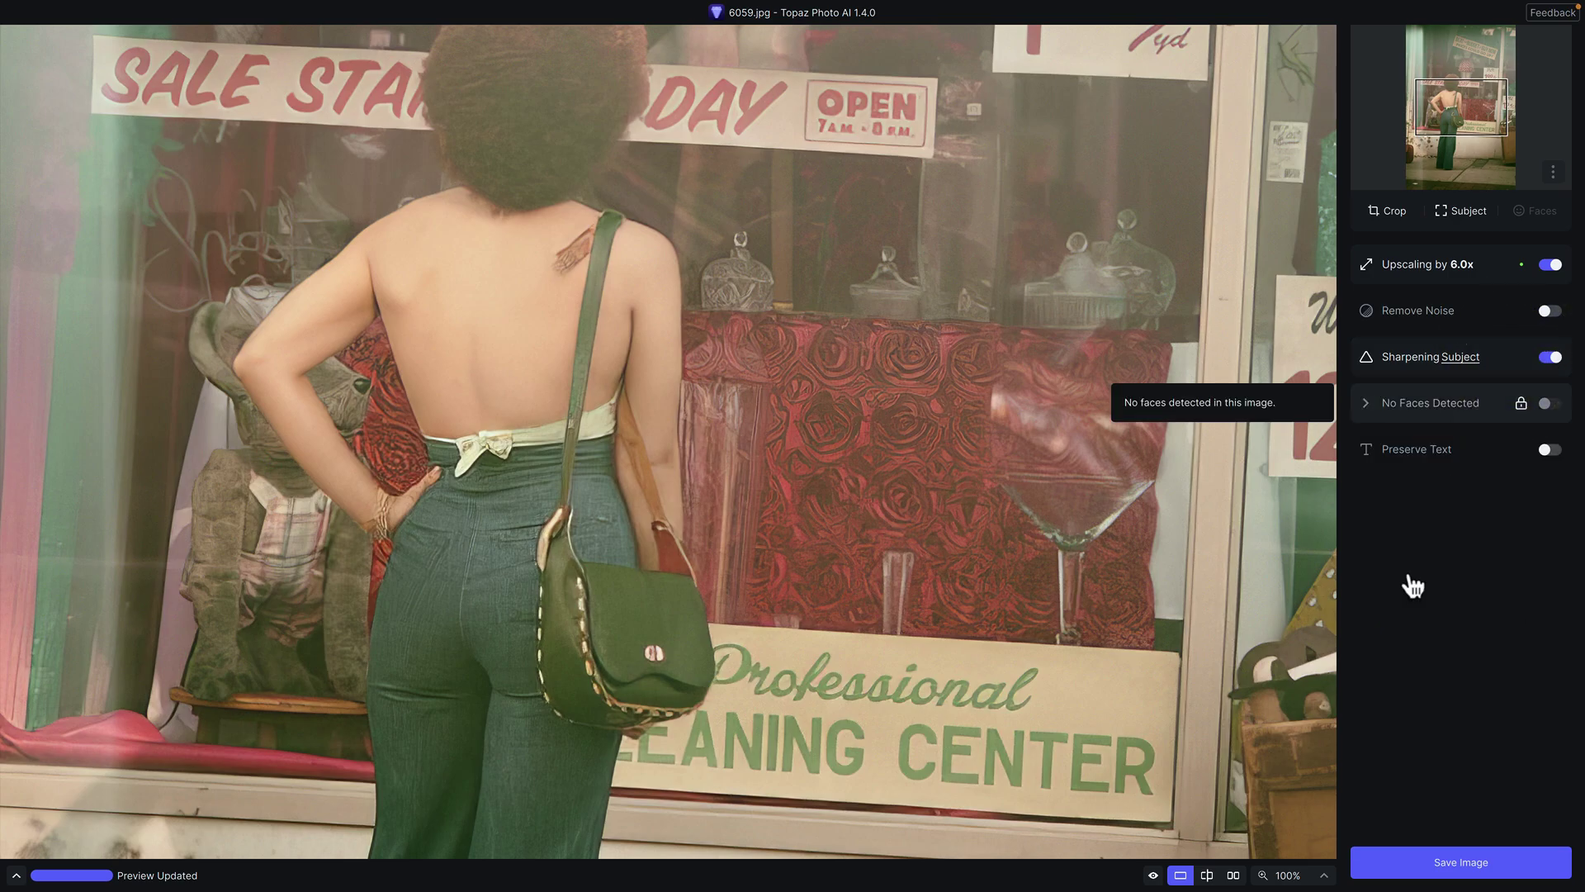
{"action": "left_click", "coordinate": [1324, 876]}
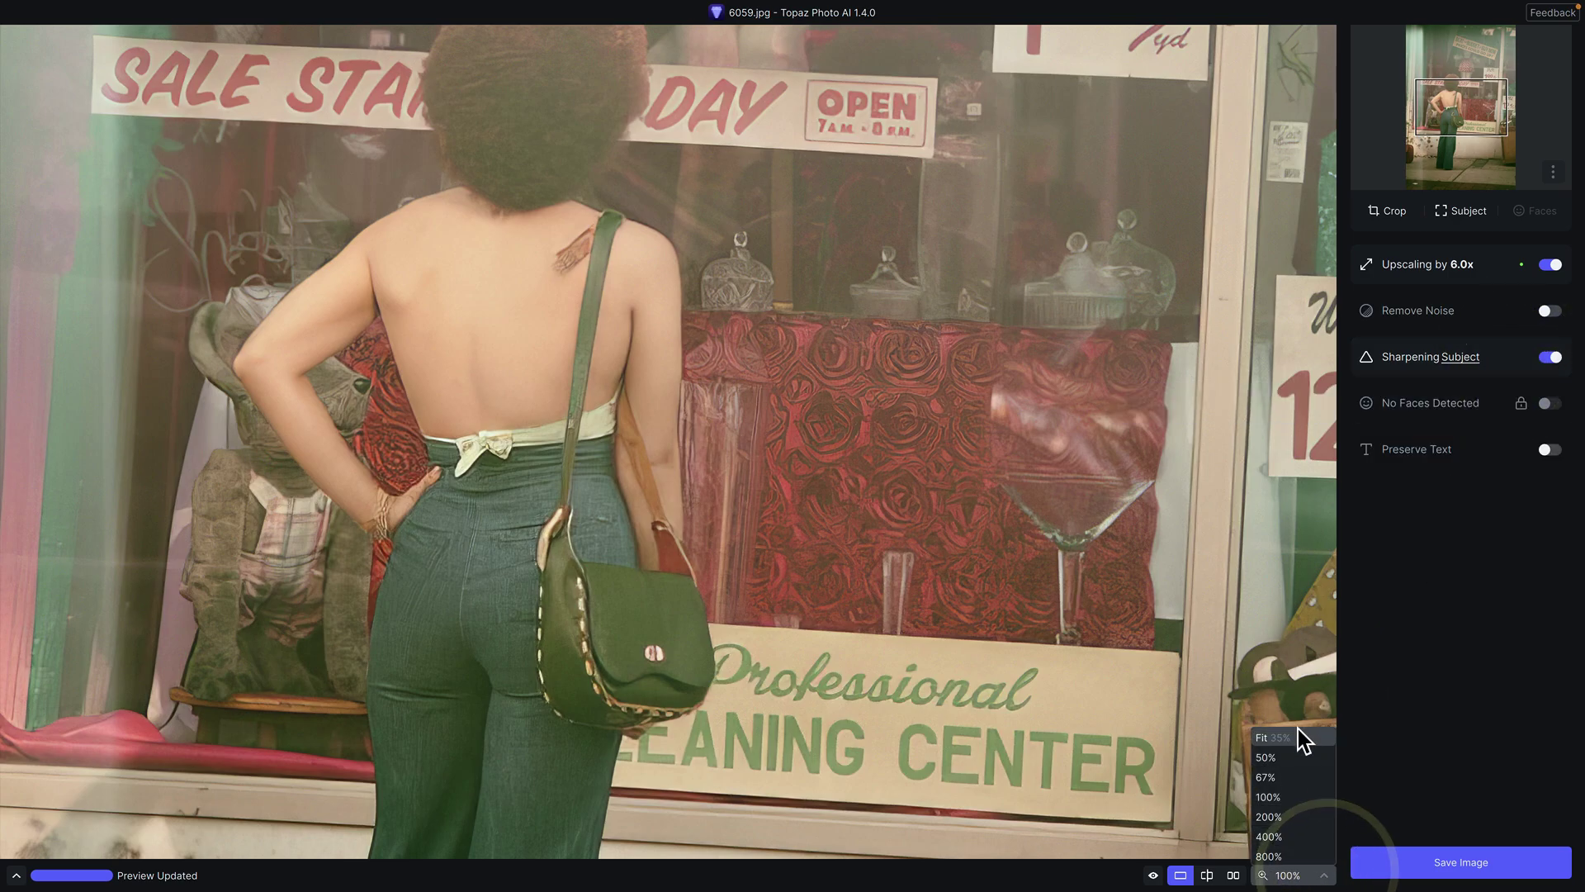
{"action": "left_click", "coordinate": [1301, 738]}
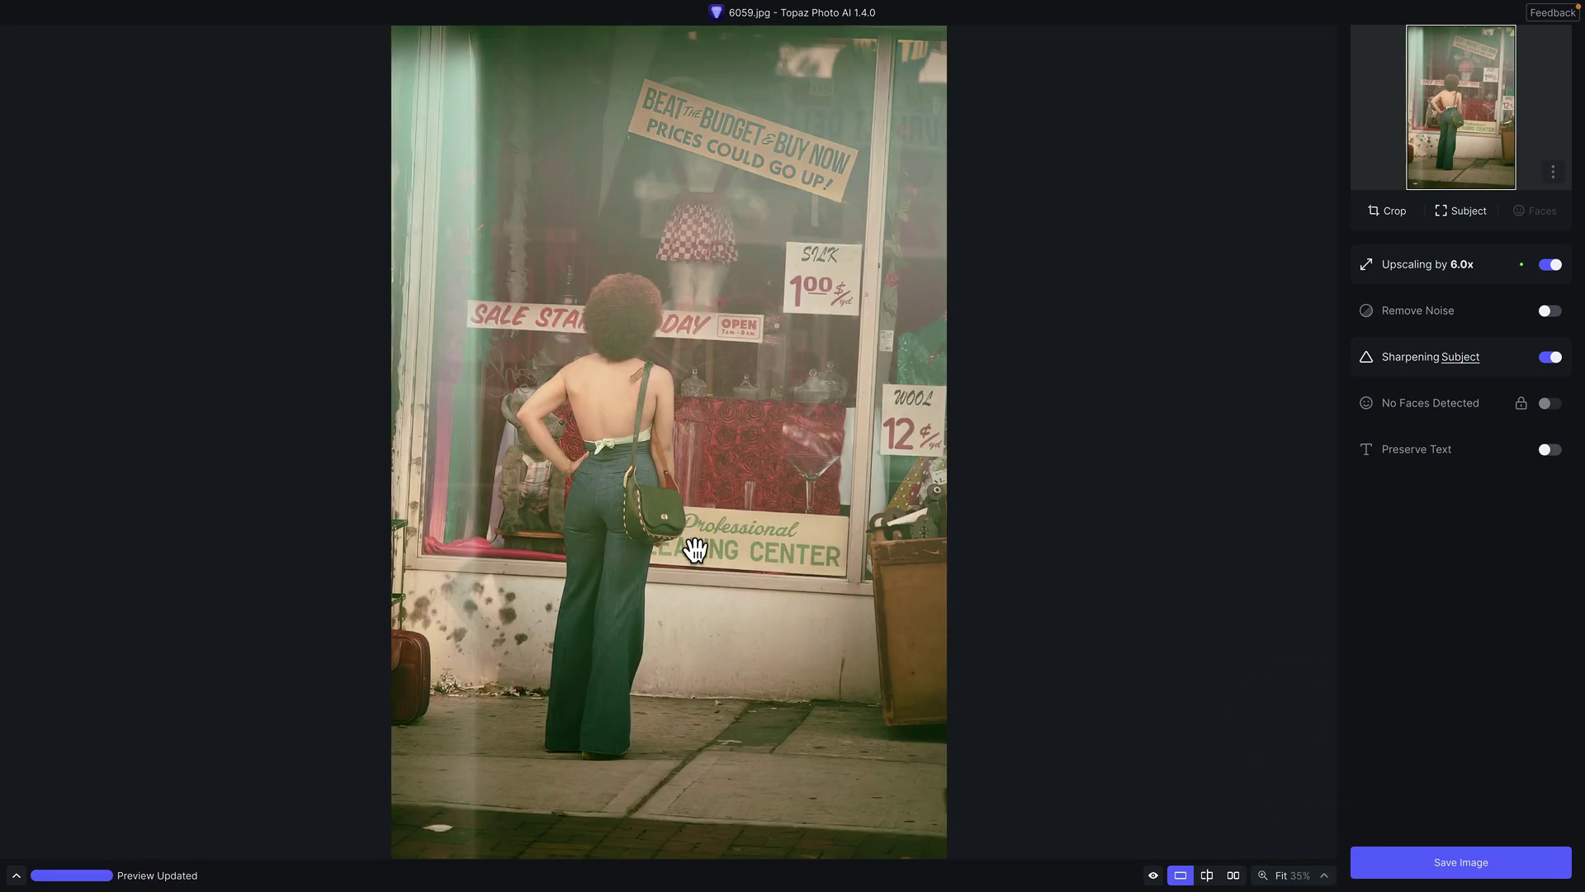
- Brush Preserve Text over the Professional, WOOL 12¢, SILK, SALE and BEAT THE BUDGET signs, then apply
{"action": "left_click", "coordinate": [1490, 454]}
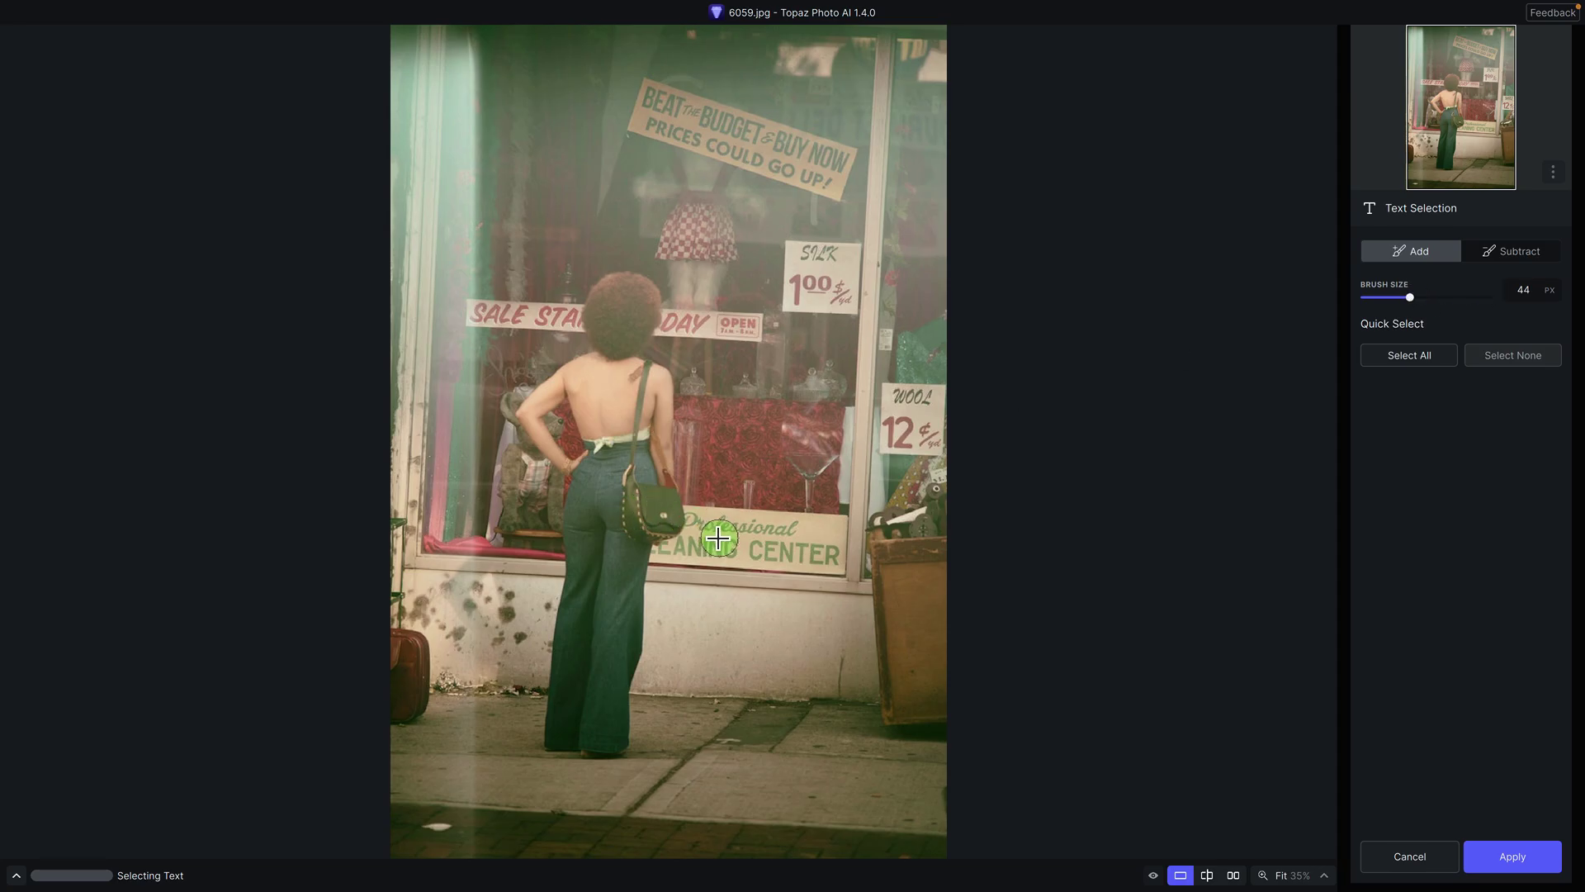
{"action": "key", "text": "bracketright"}
{"action": "mouse_move", "coordinate": [726, 537]}
{"action": "left_mouse_down"}
{"action": "mouse_move", "coordinate": [701, 531]}
{"action": "mouse_move", "coordinate": [810, 545]}
{"action": "mouse_move", "coordinate": [663, 547]}
{"action": "left_mouse_up"}
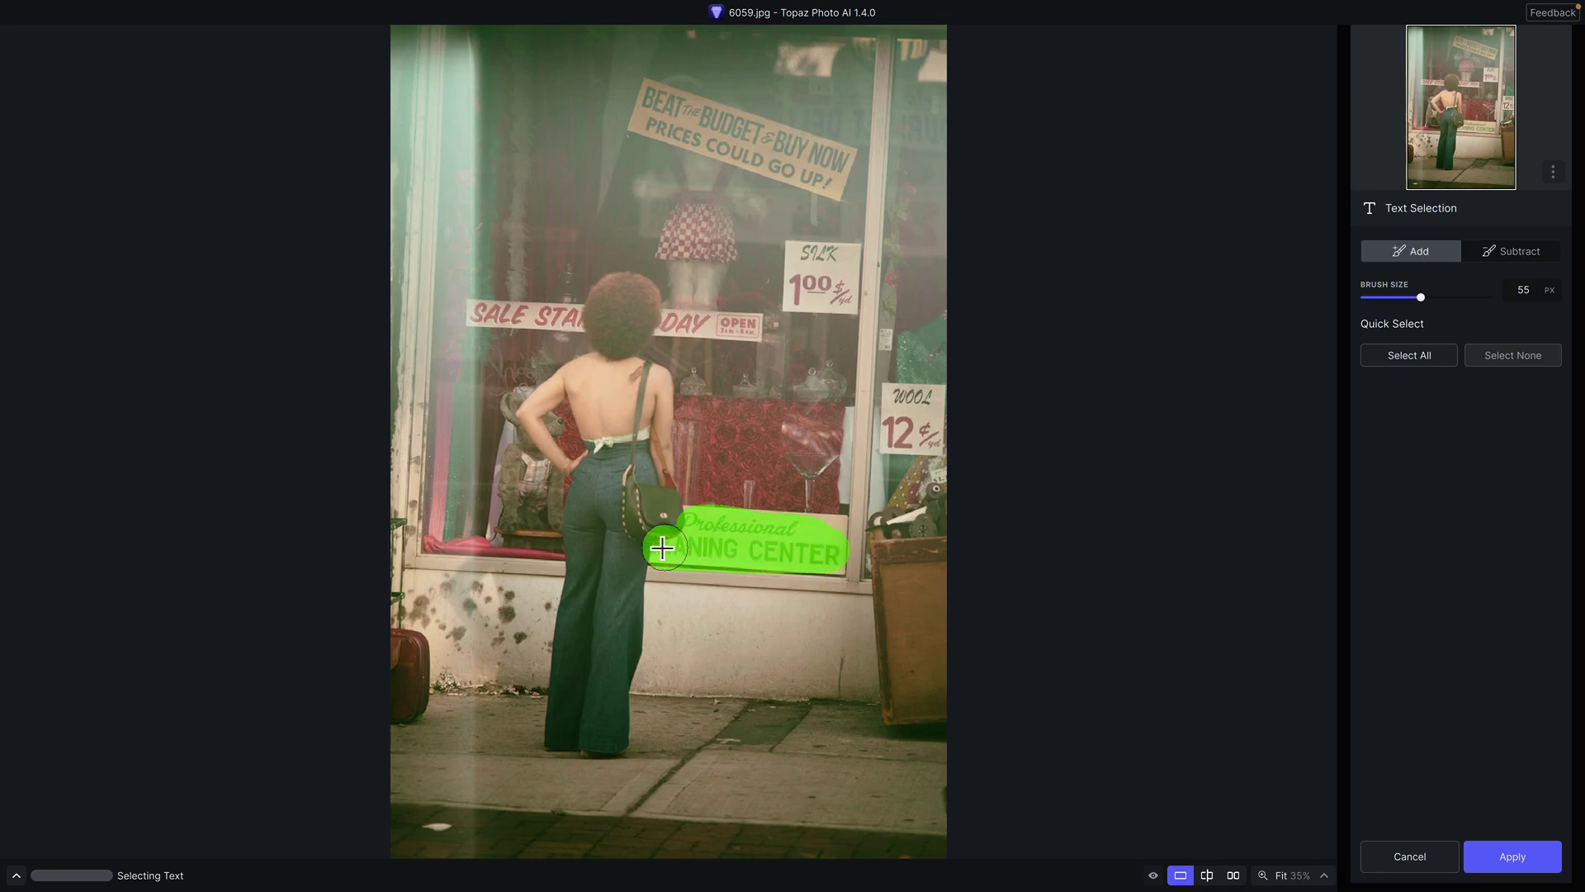
{"action": "mouse_move", "coordinate": [927, 436]}
{"action": "left_mouse_down"}
{"action": "mouse_move", "coordinate": [894, 433]}
{"action": "mouse_move", "coordinate": [928, 407]}
{"action": "left_mouse_up"}
{"action": "mouse_move", "coordinate": [838, 293]}
{"action": "left_mouse_down"}
{"action": "mouse_move", "coordinate": [814, 276]}
{"action": "mouse_move", "coordinate": [829, 260]}
{"action": "mouse_move", "coordinate": [821, 297]}
{"action": "mouse_move", "coordinate": [690, 322]}
{"action": "mouse_move", "coordinate": [488, 319]}
{"action": "left_mouse_up"}
{"action": "mouse_move", "coordinate": [704, 96]}
{"action": "left_mouse_down"}
{"action": "mouse_move", "coordinate": [648, 97]}
{"action": "mouse_move", "coordinate": [828, 157]}
{"action": "mouse_move", "coordinate": [833, 174]}
{"action": "mouse_move", "coordinate": [652, 126]}
{"action": "left_mouse_up"}
{"action": "left_click", "coordinate": [1528, 869]}
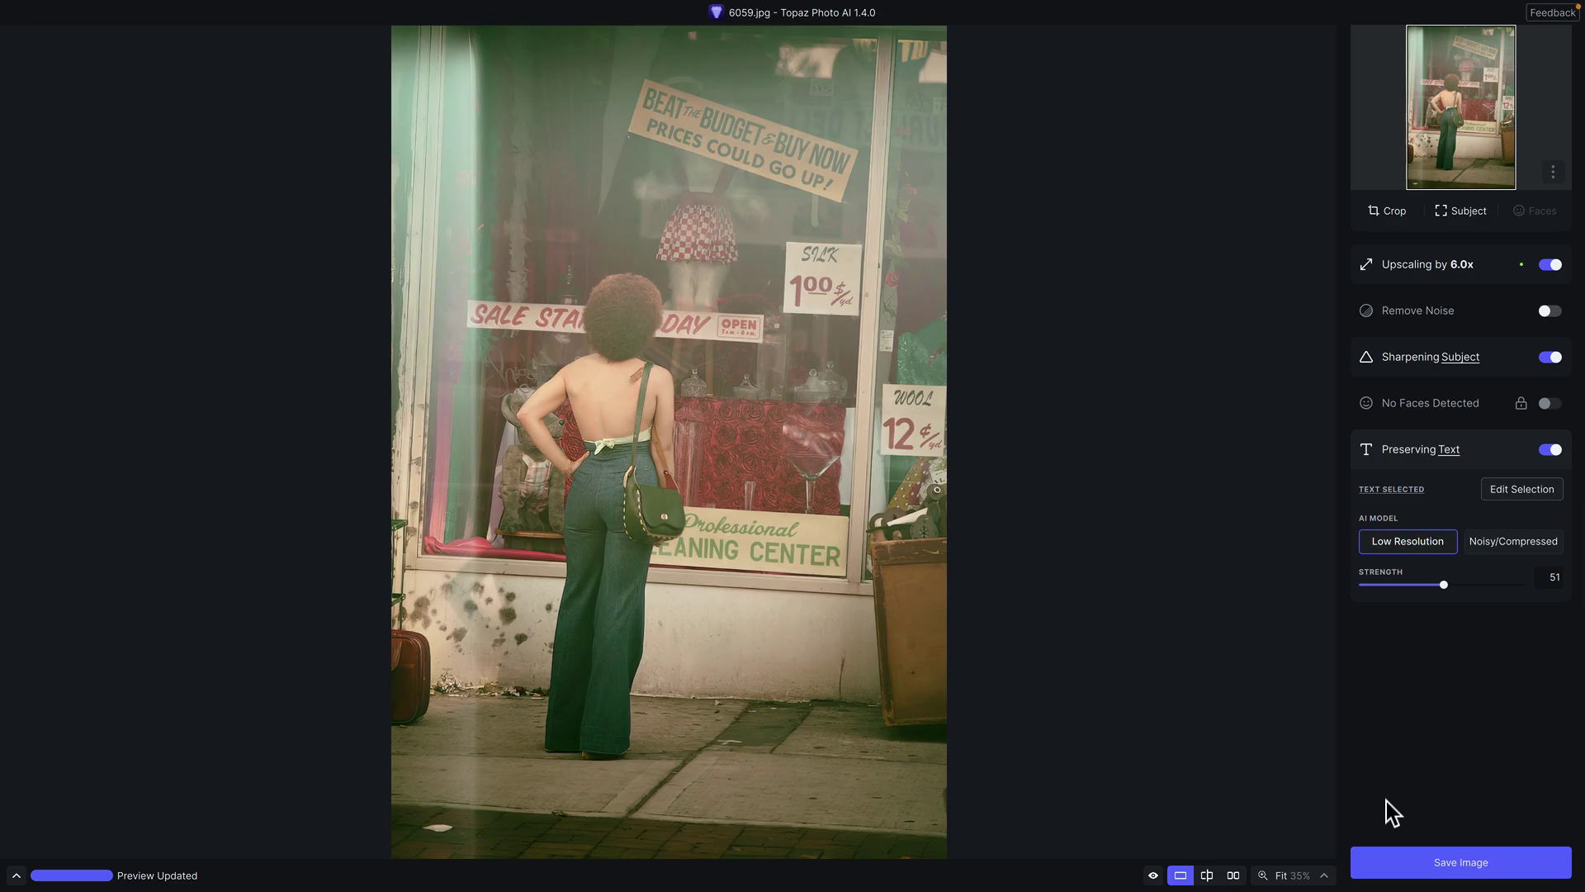
{"action": "left_click", "coordinate": [1321, 875]}
{"action": "left_click", "coordinate": [1269, 817]}
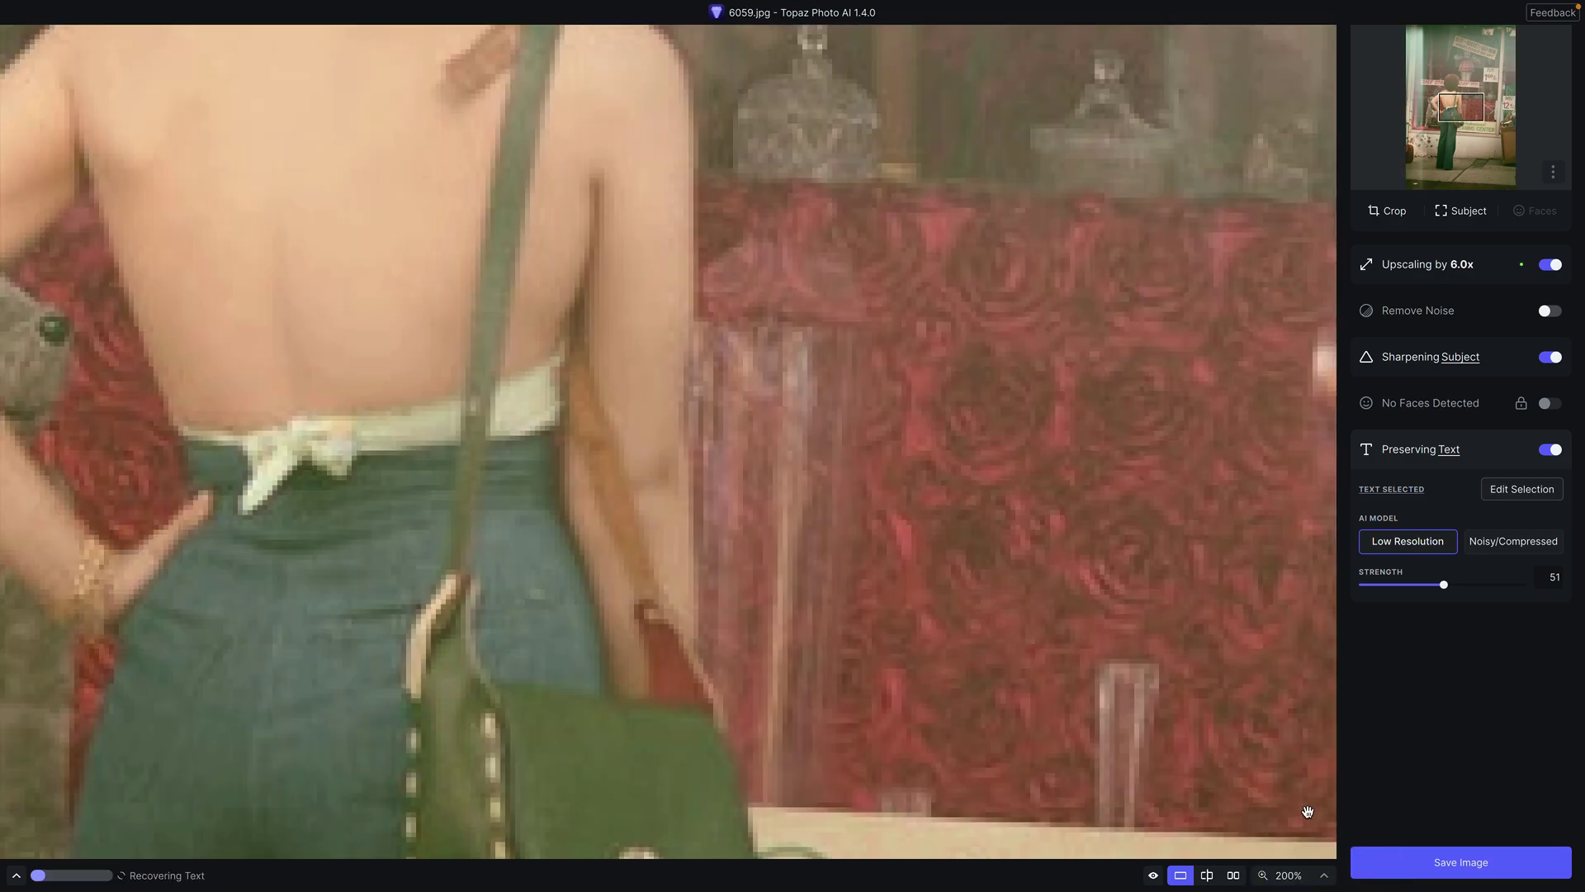
{"action": "left_click_drag", "start_coordinate": [1196, 495], "coordinate": [612, 467]}
{"action": "left_click_drag", "start_coordinate": [818, 471], "coordinate": [449, 534]}
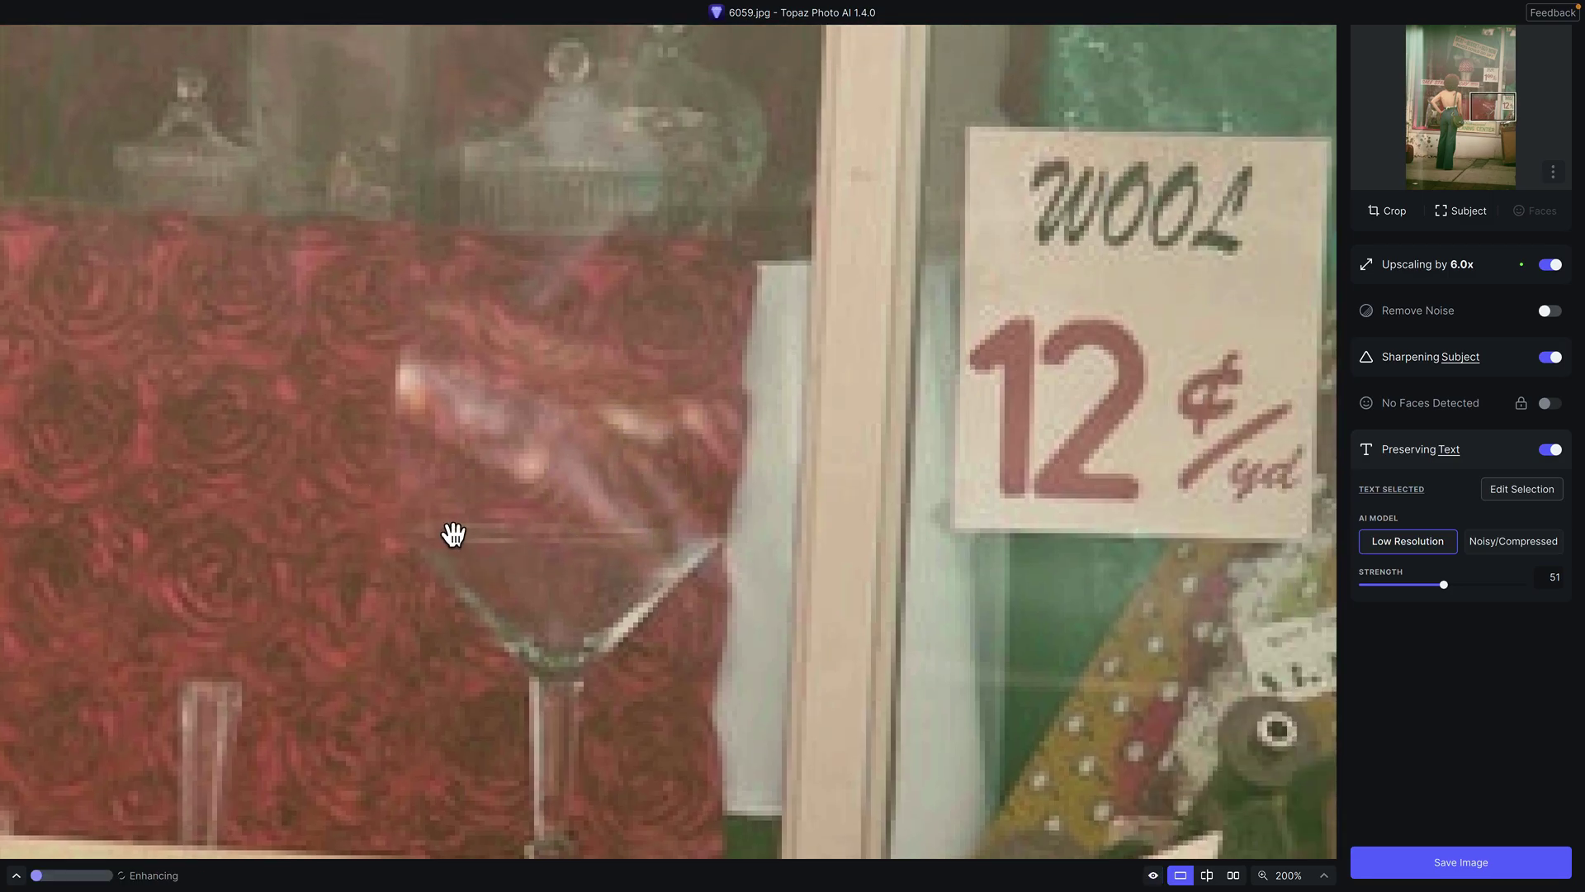
{"action": "left_click", "coordinate": [1553, 450]}
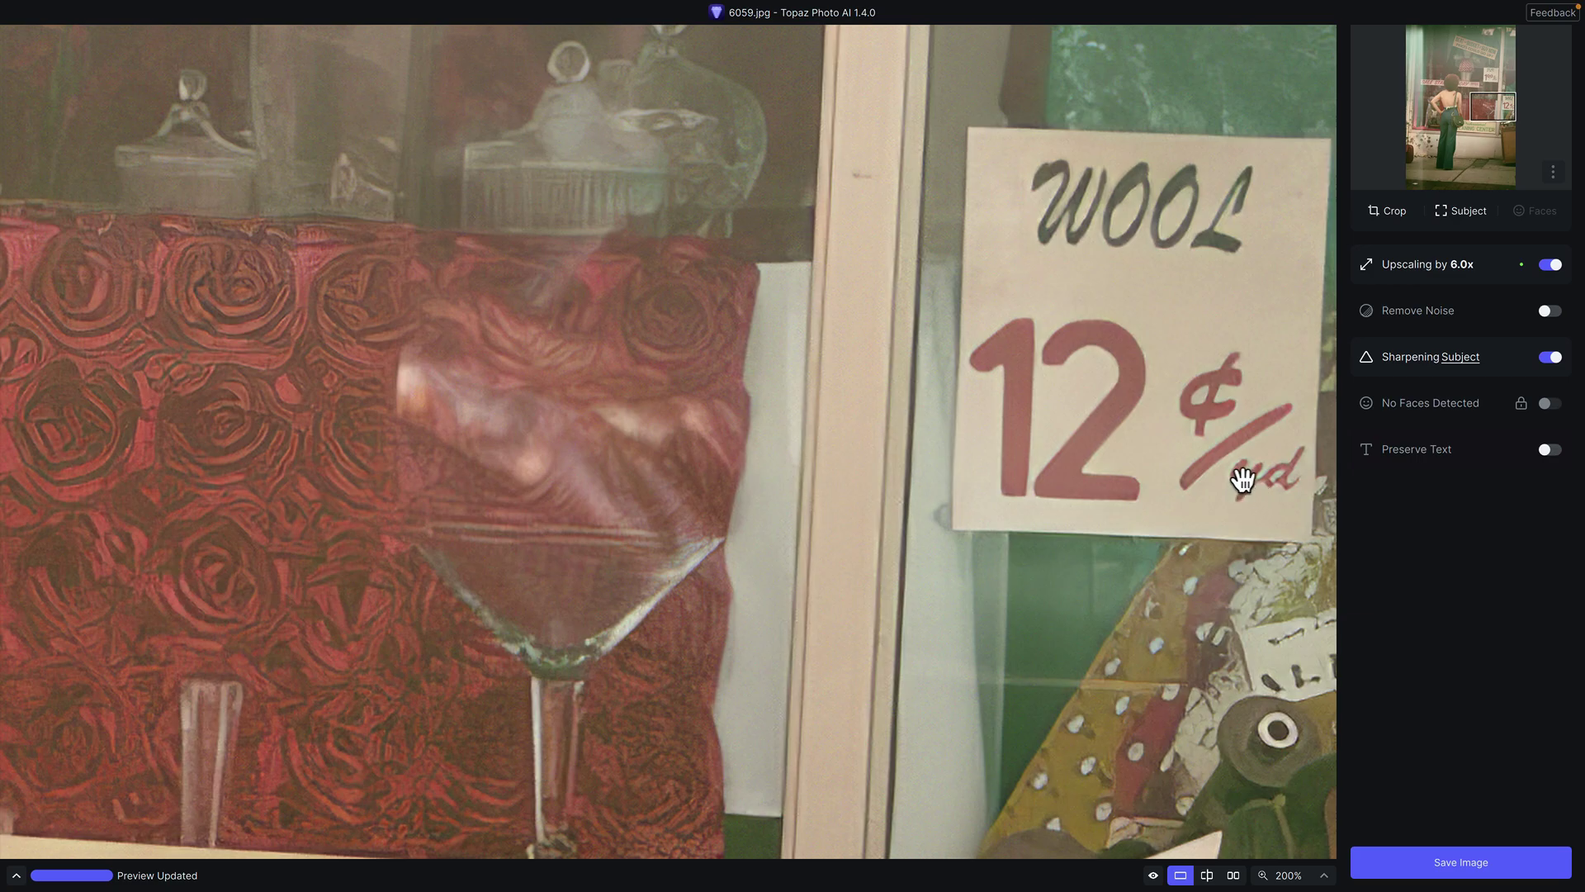
{"action": "left_click", "coordinate": [1550, 449]}
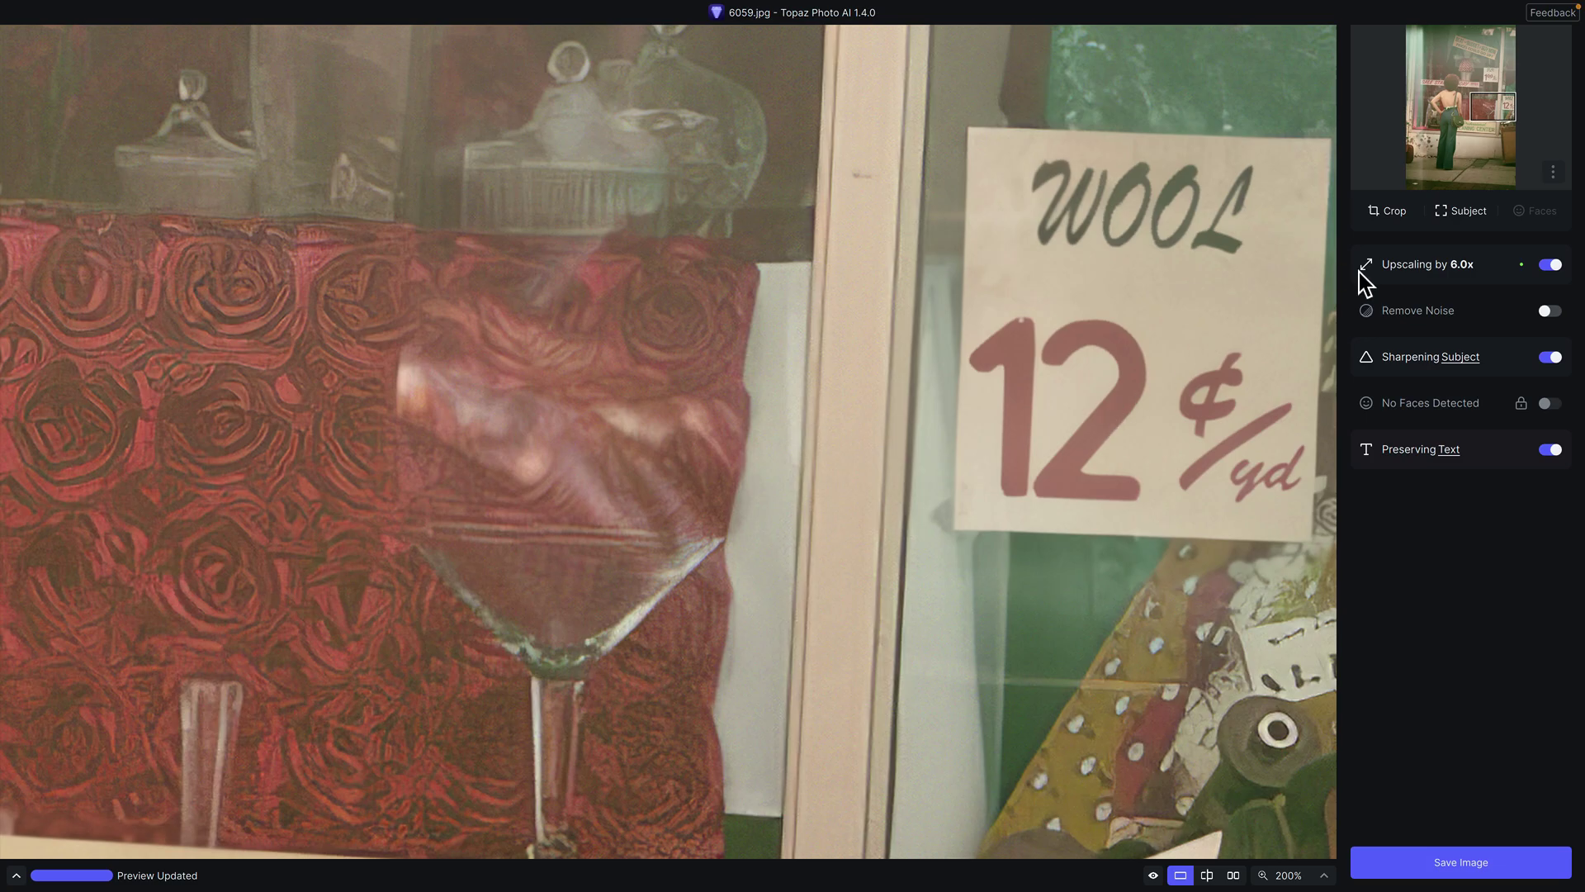
{"action": "left_click_drag", "start_coordinate": [1458, 107], "coordinate": [1490, 71]}
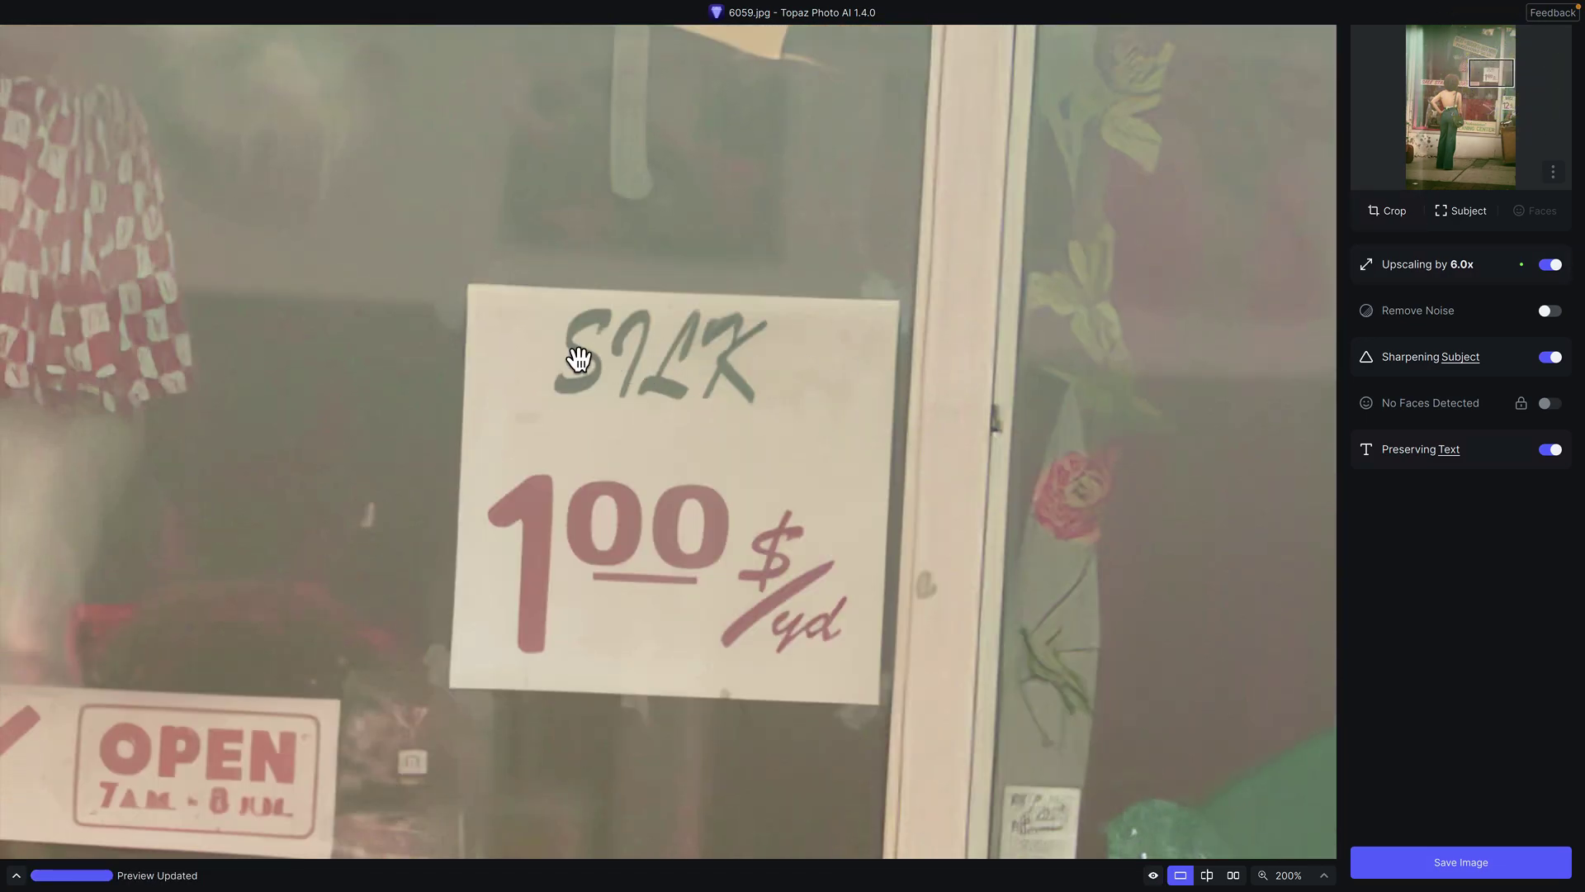
{"action": "left_click", "coordinate": [1555, 449]}
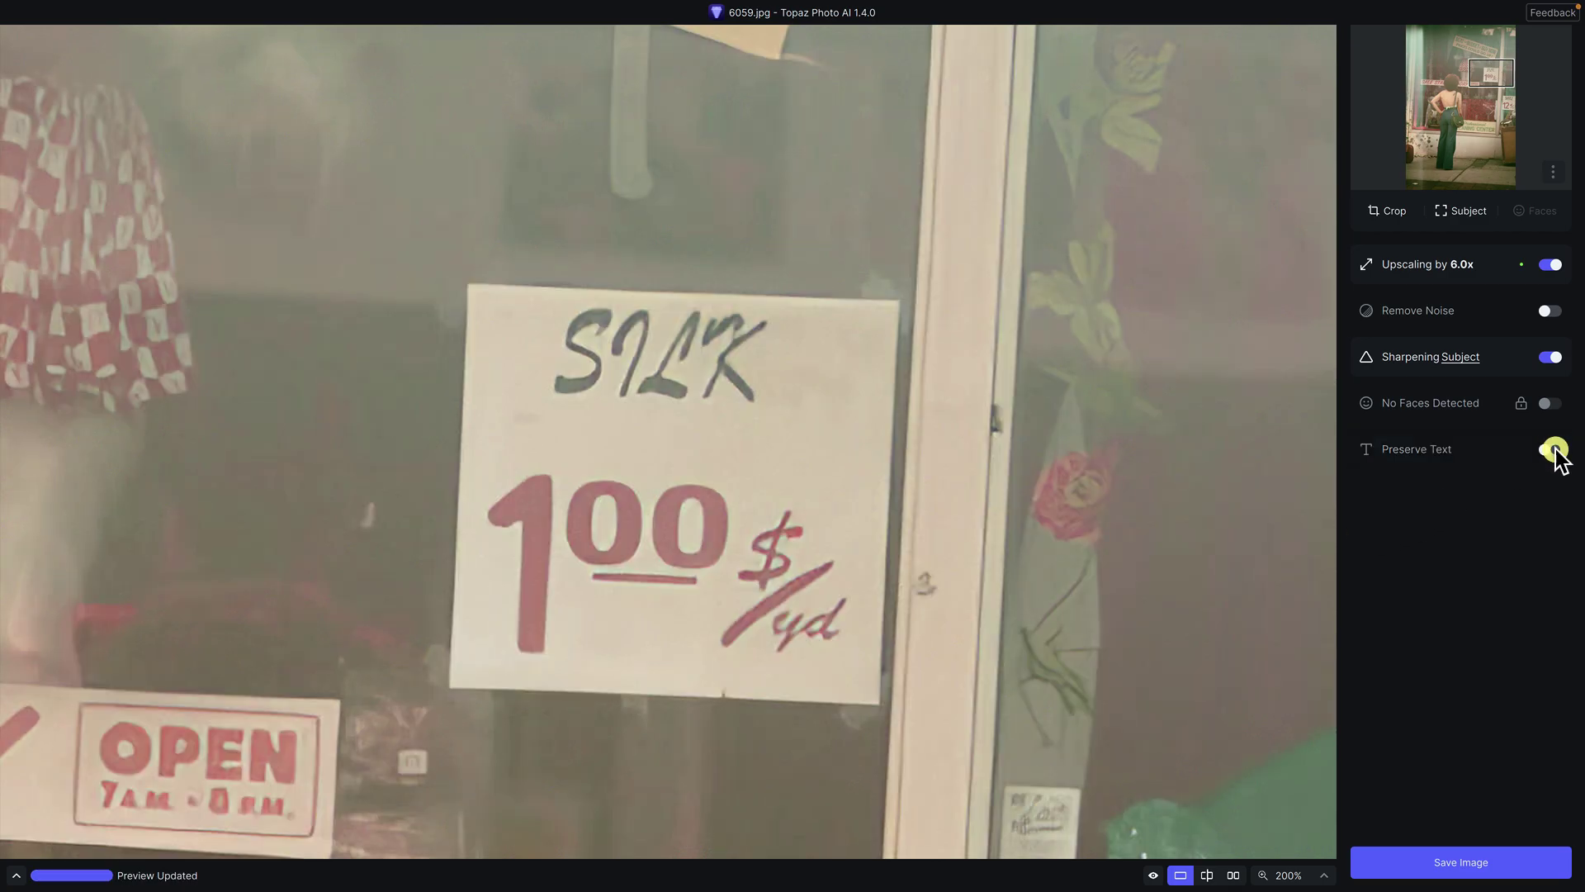
{"action": "left_click", "coordinate": [1556, 449]}
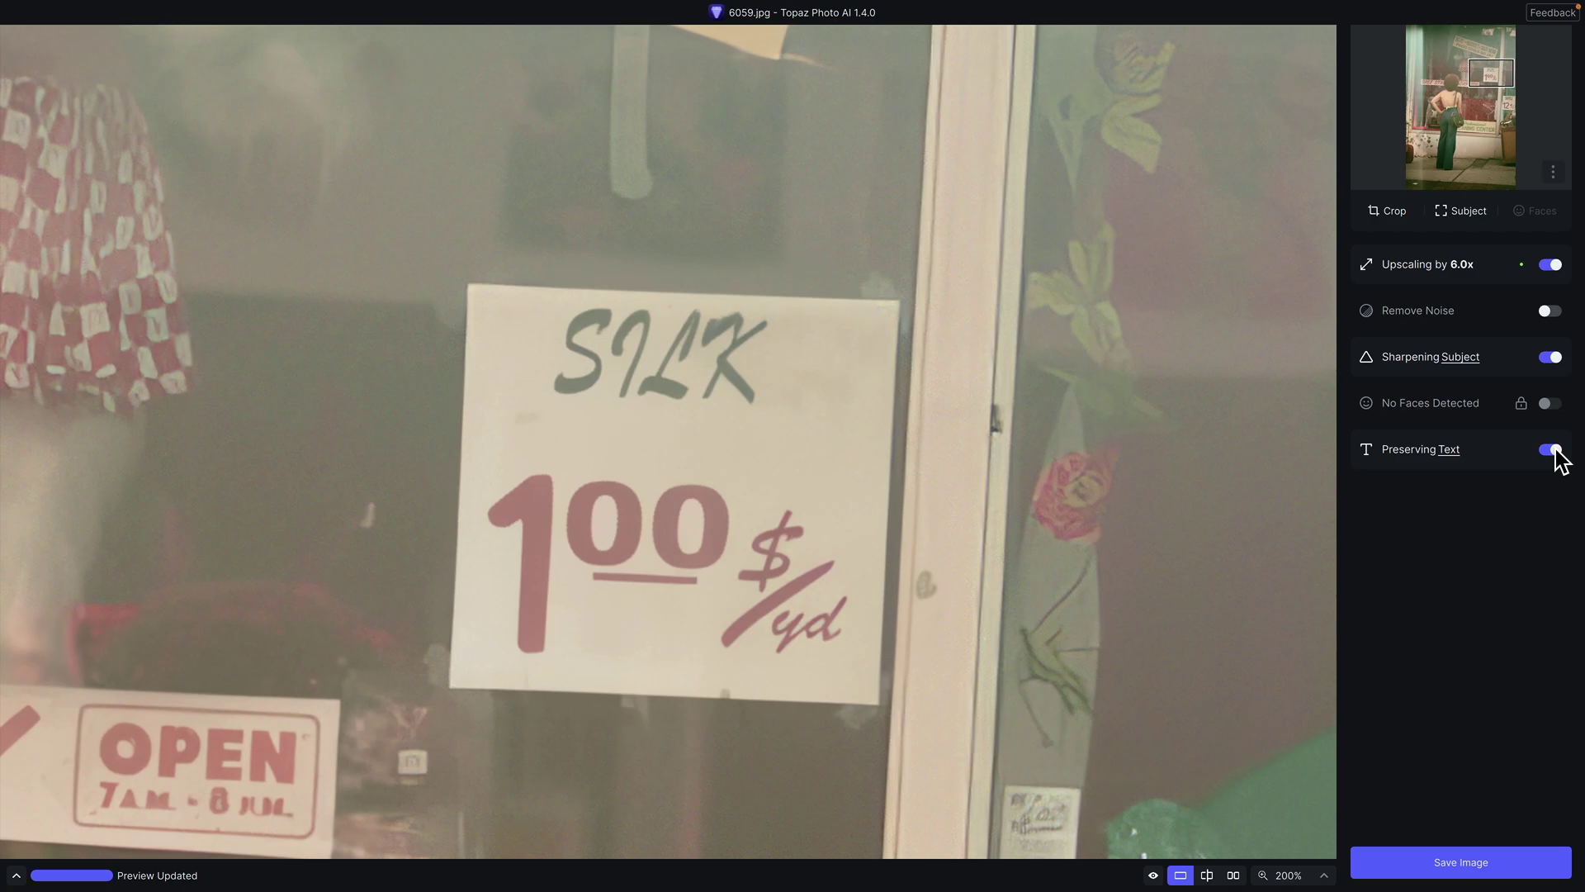
{"action": "left_click", "coordinate": [1556, 450]}
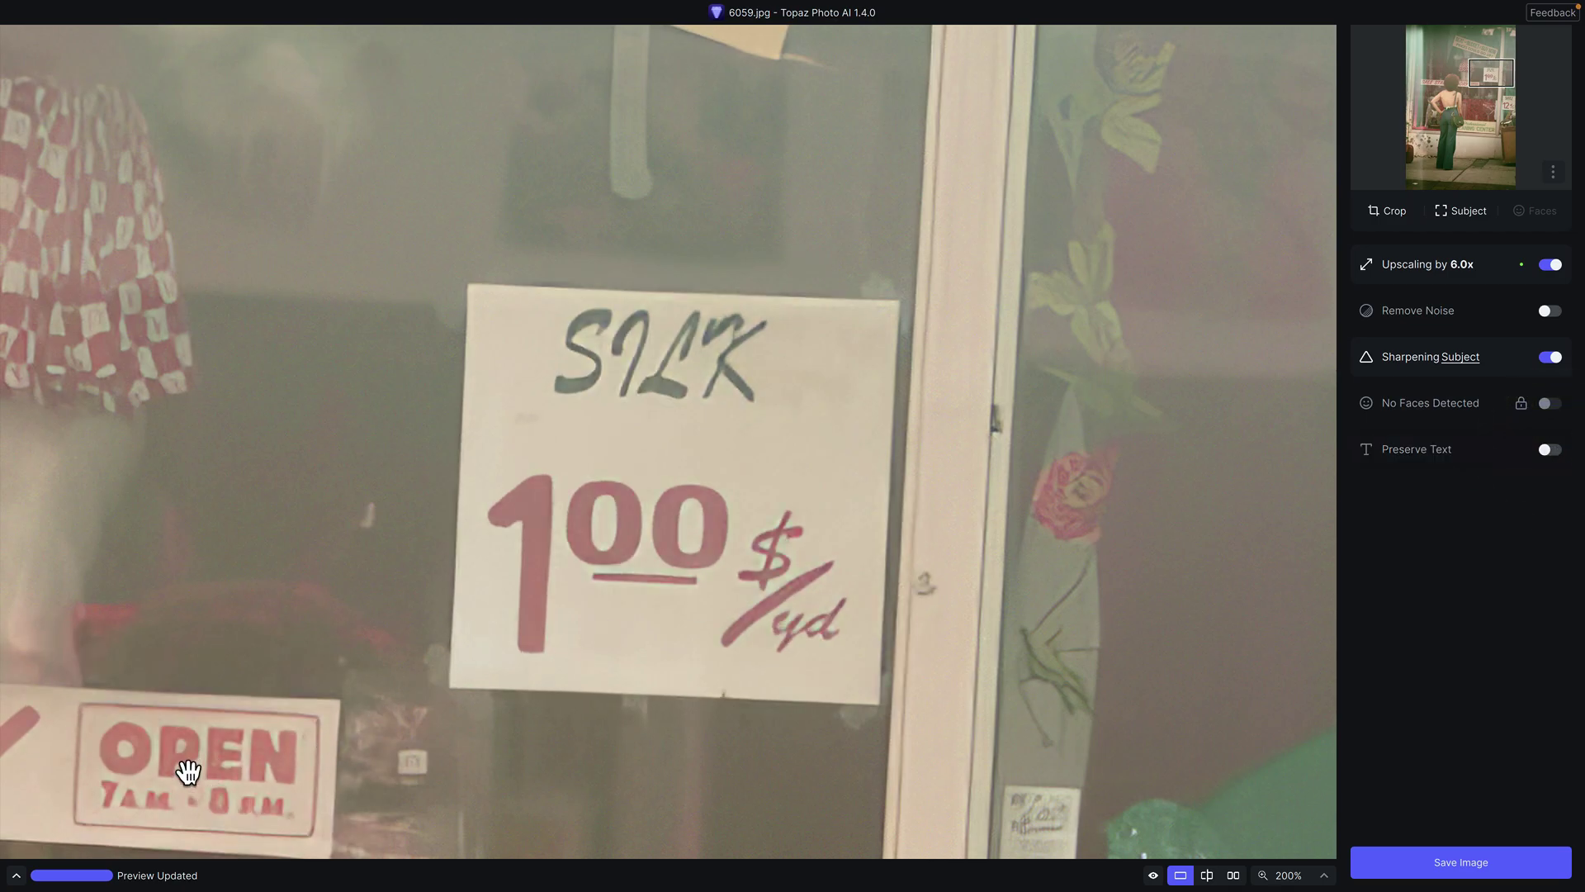
{"action": "left_click_drag", "start_coordinate": [188, 773], "coordinate": [754, 587]}
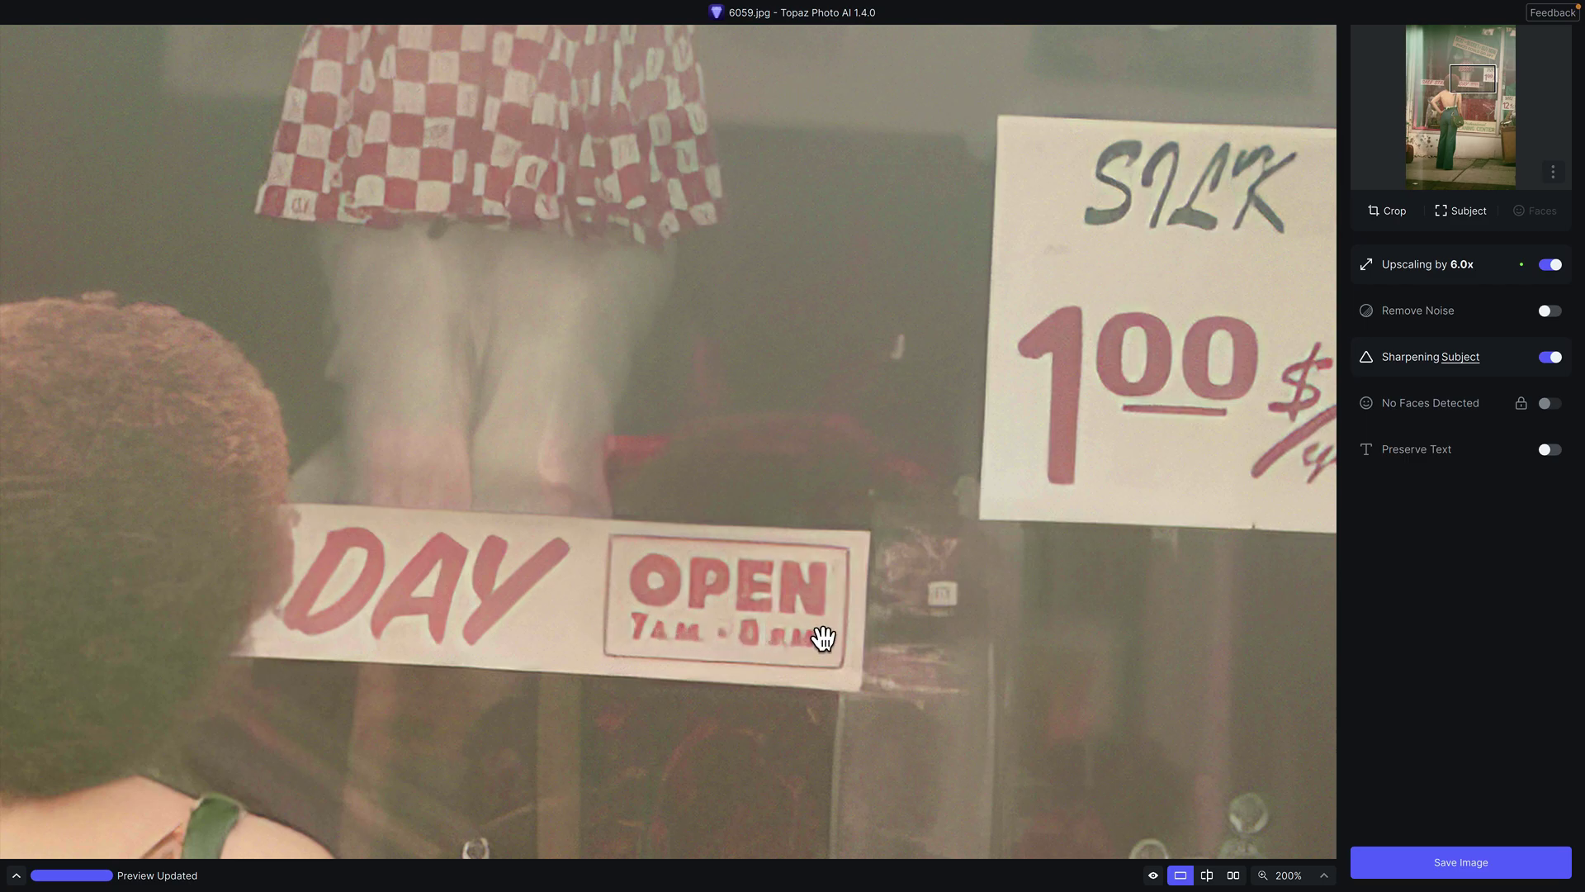
{"action": "left_click", "coordinate": [1550, 450]}
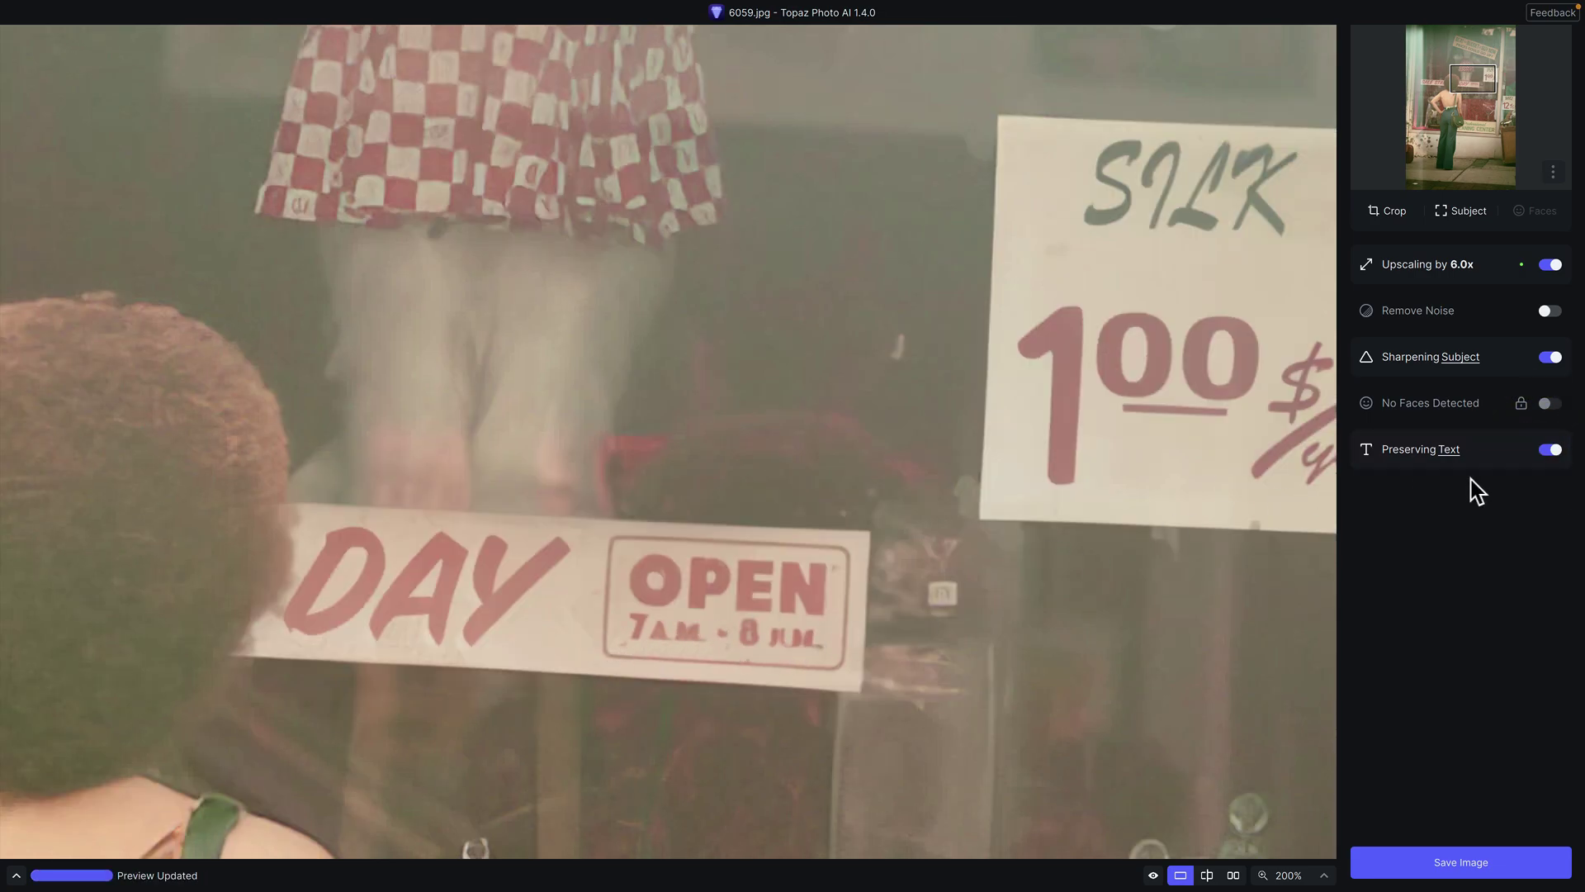
{"action": "left_click", "coordinate": [1547, 450]}
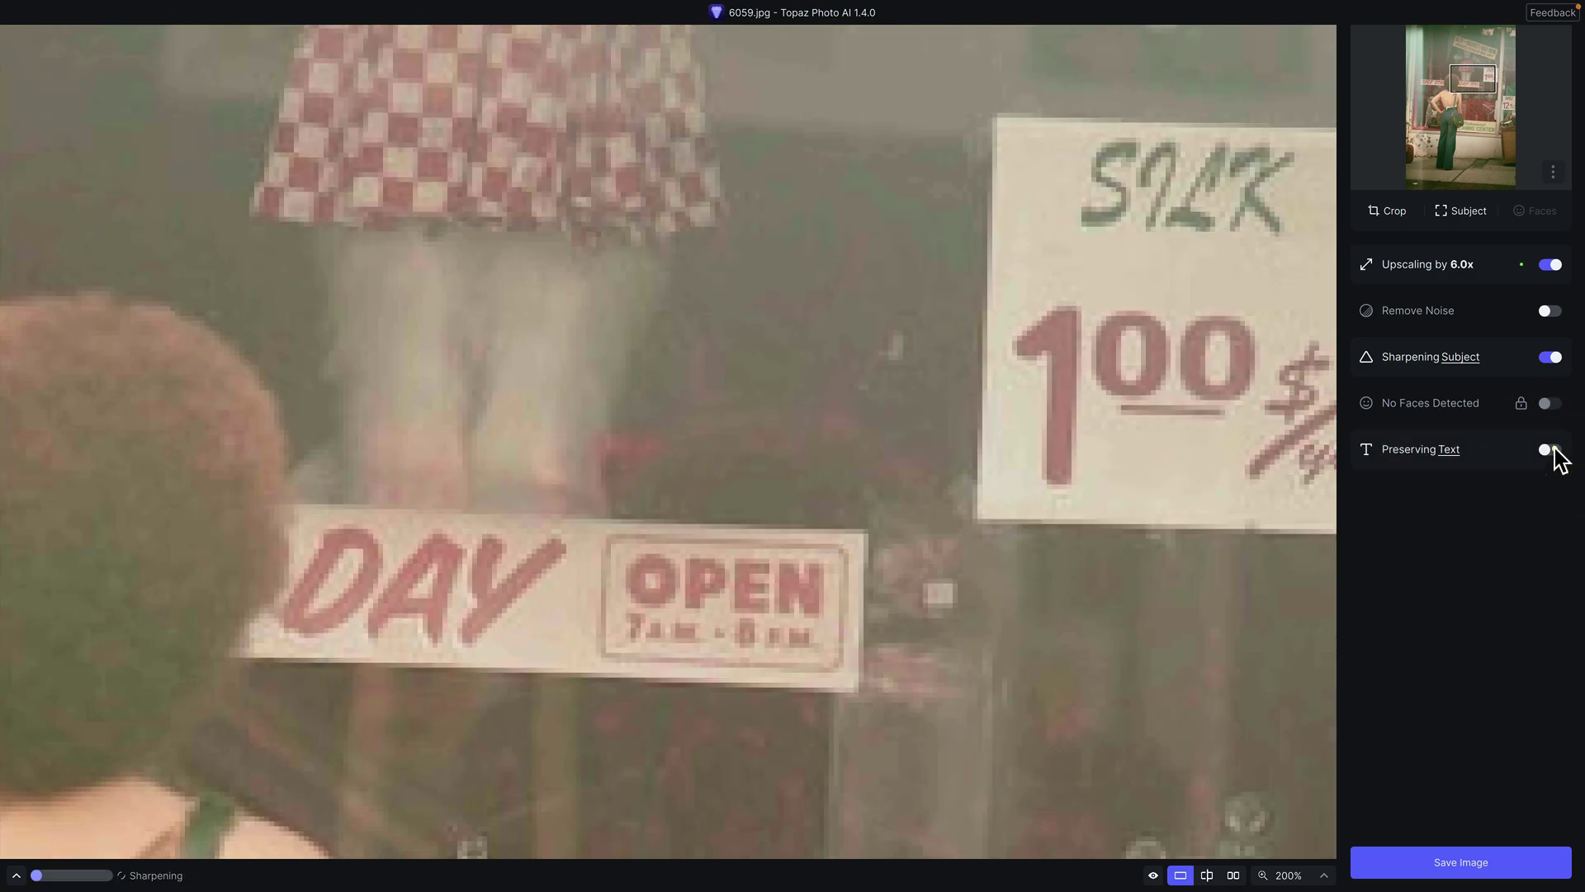
{"action": "left_click", "coordinate": [1555, 452]}
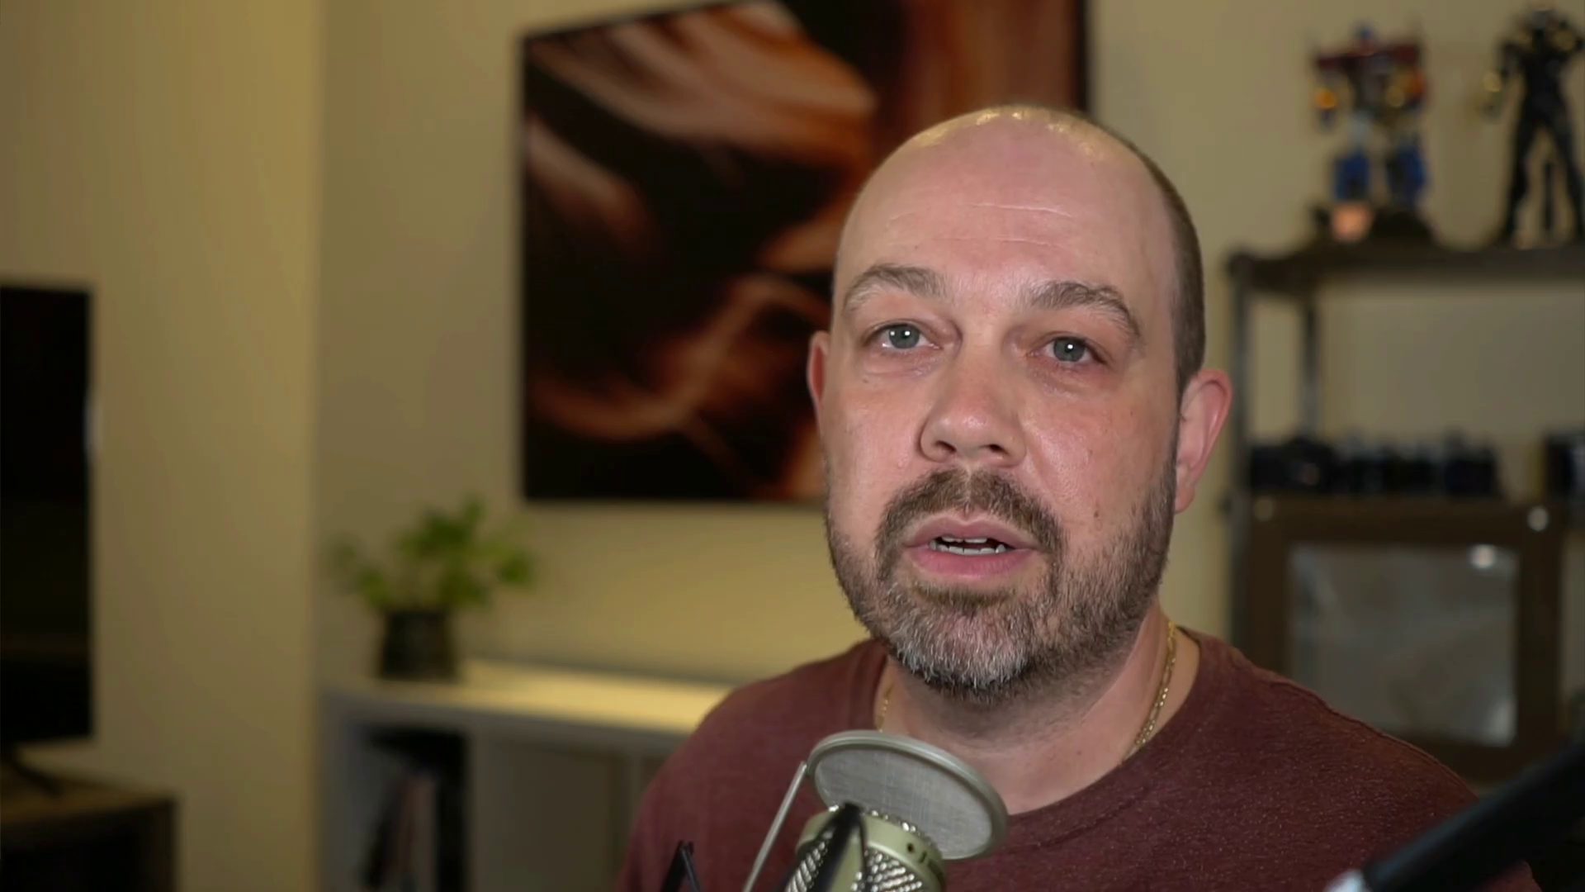